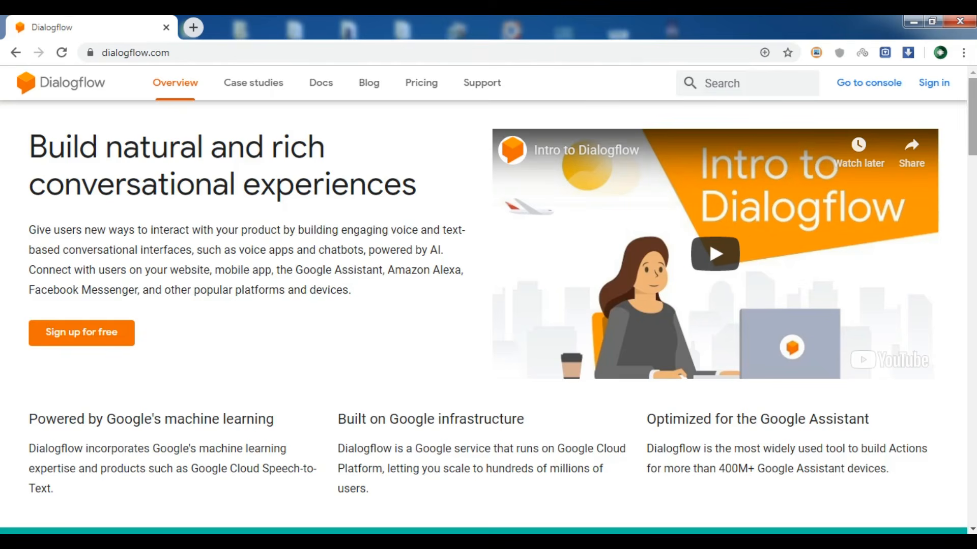
Look over the Dialogflow overview page and go to the console.
drag(973, 139, 973, 285)
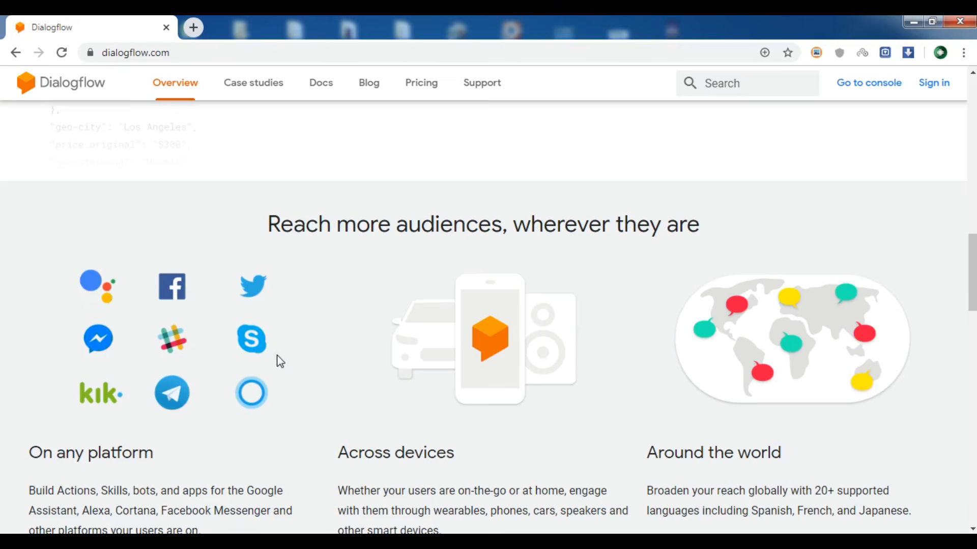
scroll(970, 278, down, 3)
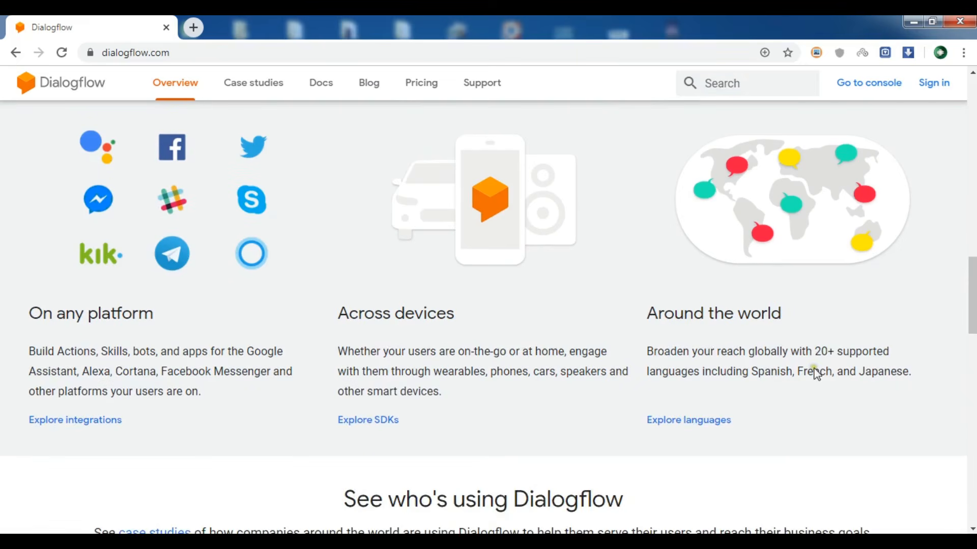
drag(972, 295, 972, 117)
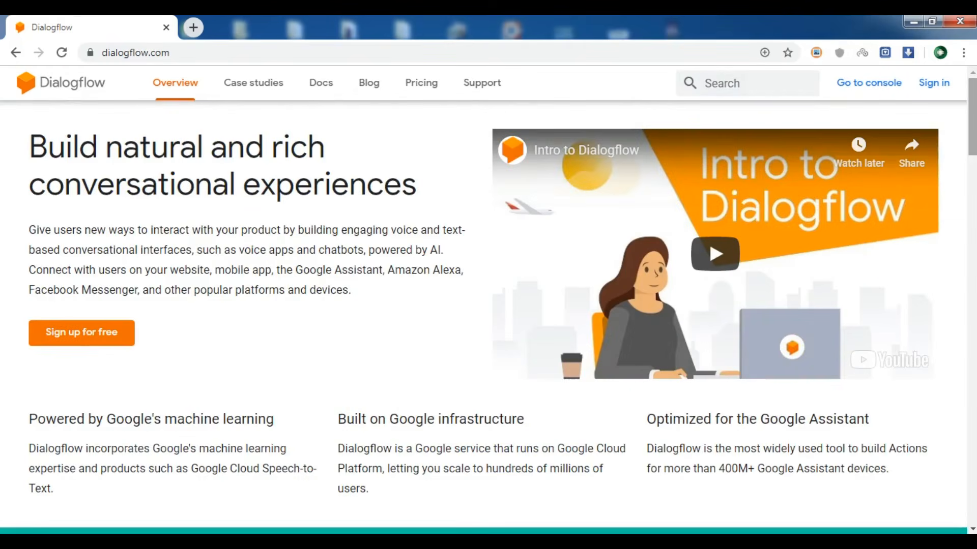
click(875, 89)
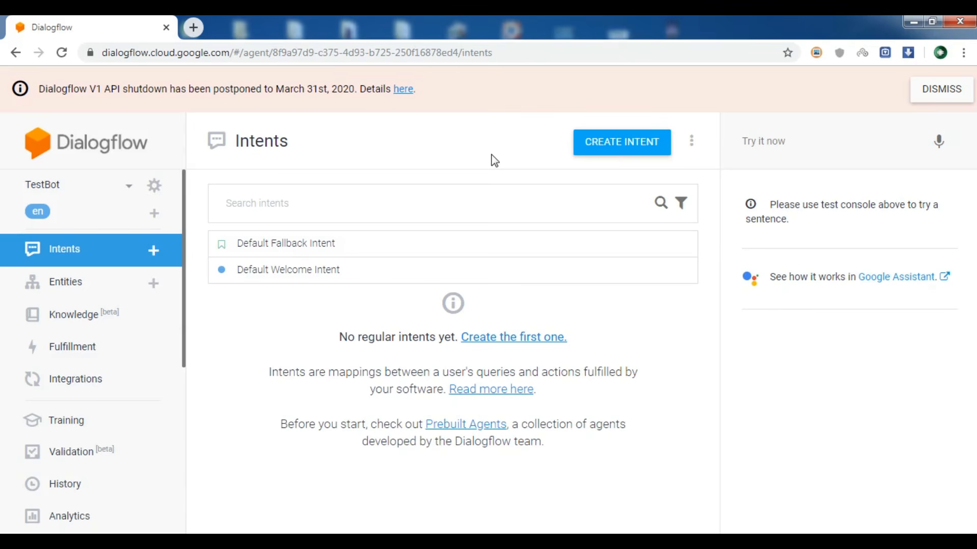
Create a new agent named BotTest with the default language and time zone.
click(132, 187)
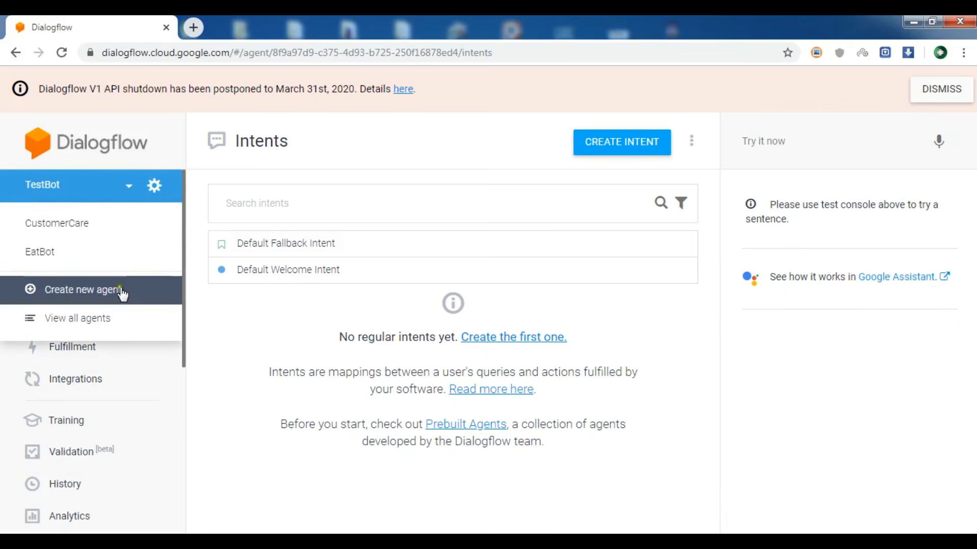
click(117, 293)
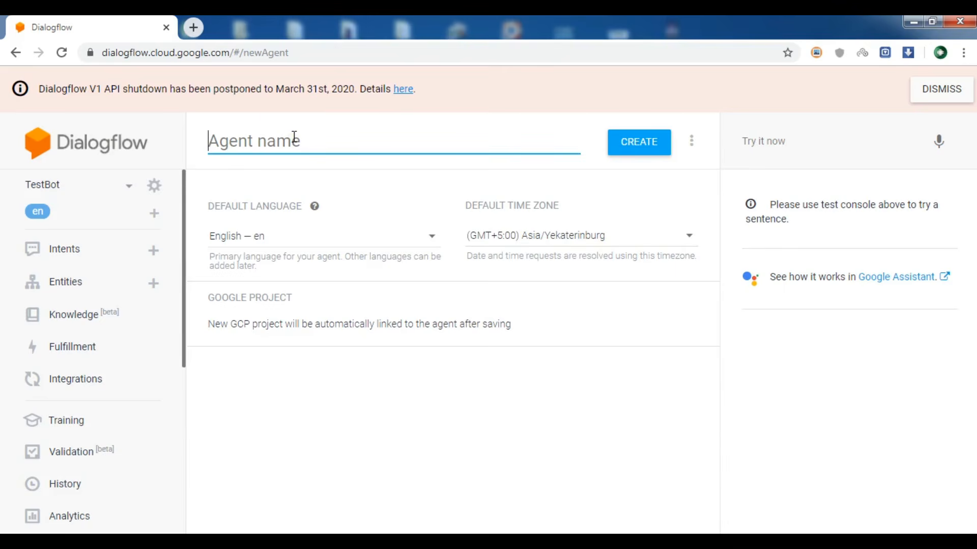
text(Bot)
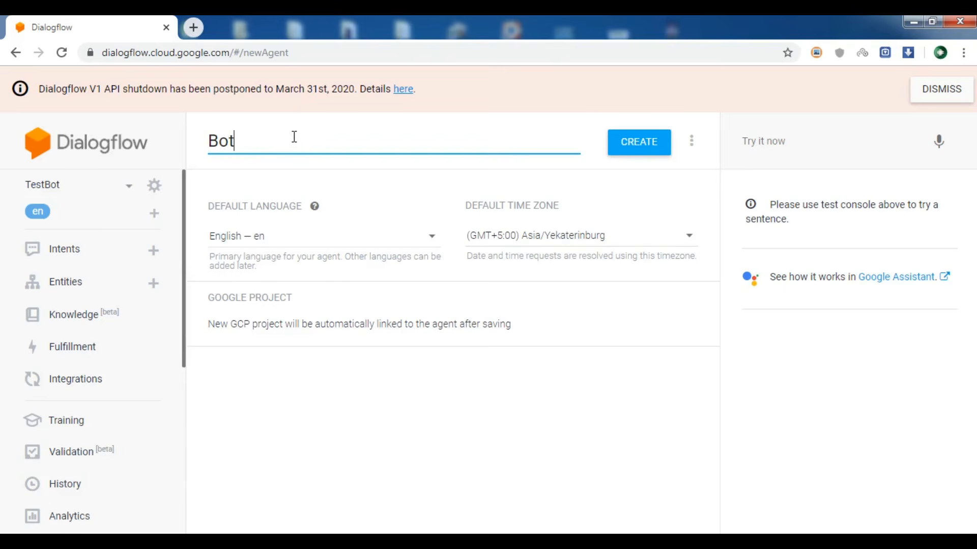
text(Test)
click(636, 145)
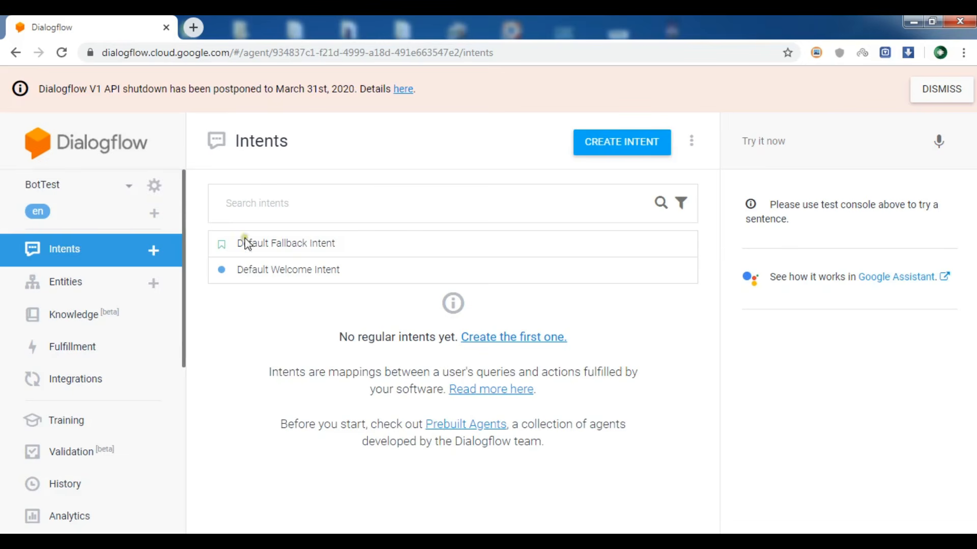
Open the Default Welcome Intent and review its training phrases, action and parameters, and text responses.
click(300, 274)
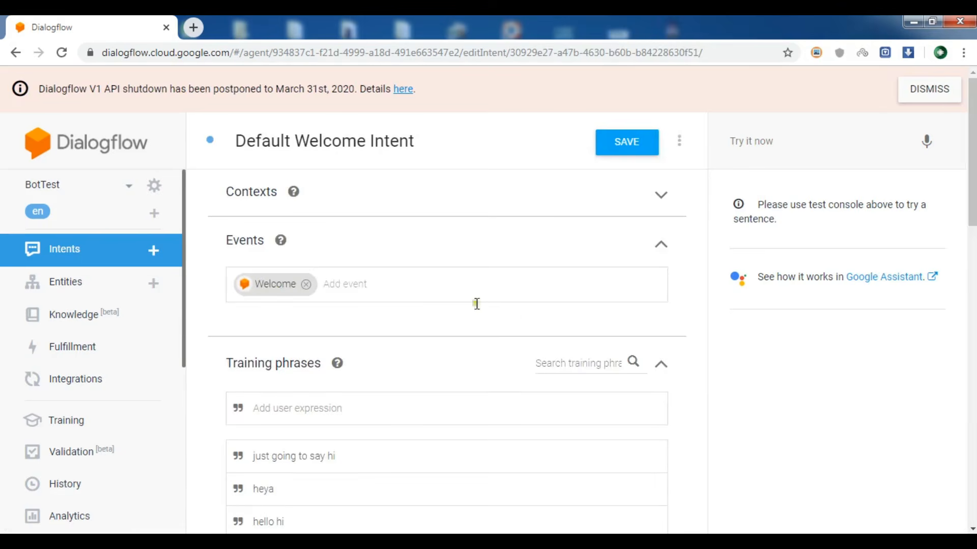
drag(972, 169, 972, 218)
click(322, 256)
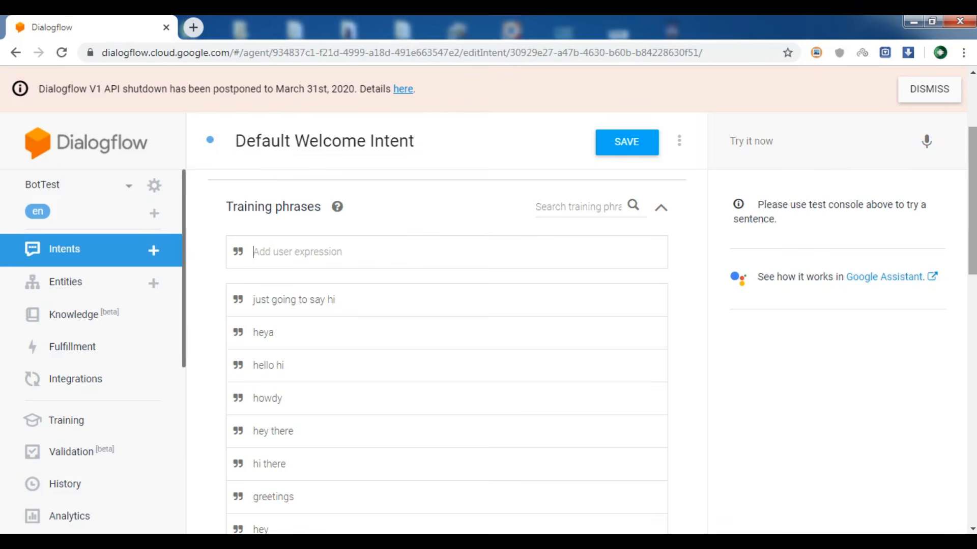
scroll(447, 356, down, 2)
scroll(447, 351, down, 9)
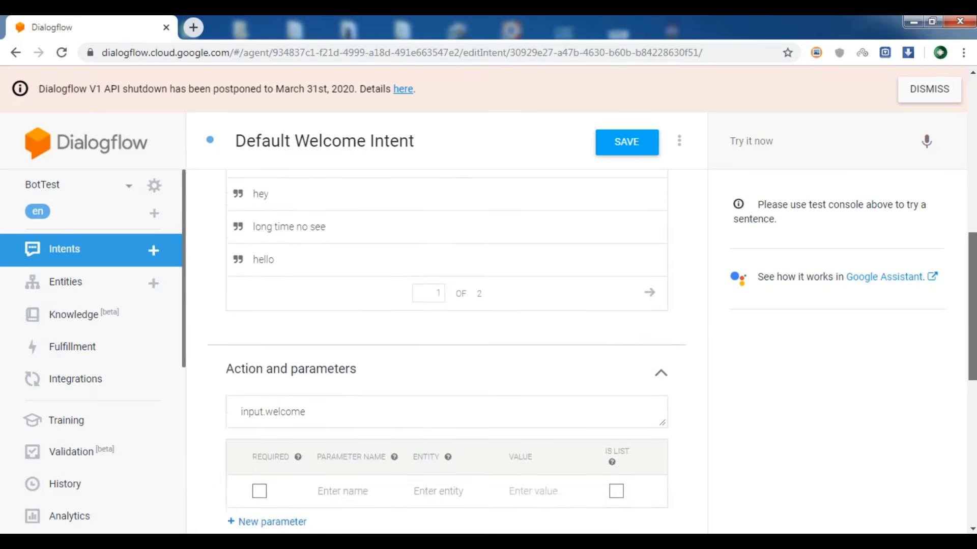
scroll(341, 375, down, 3)
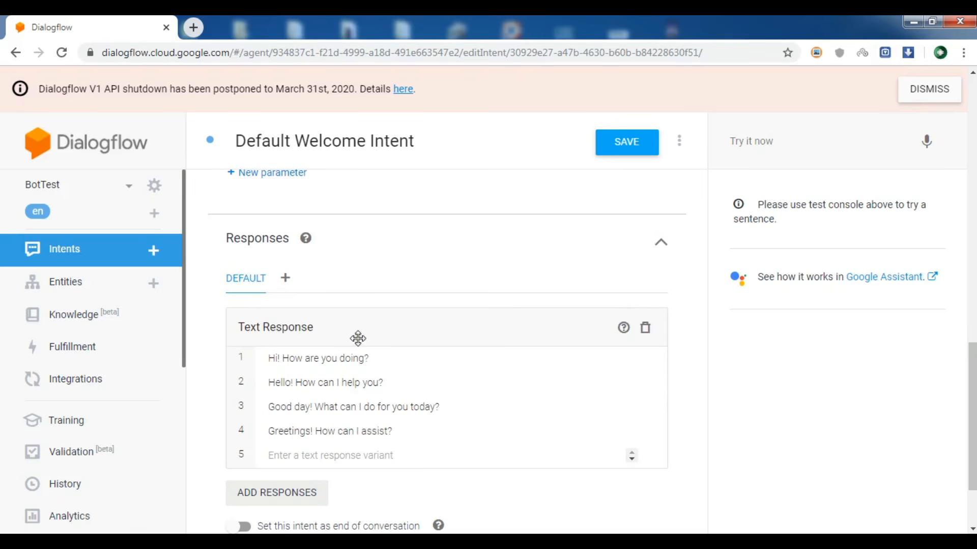
drag(972, 407, 972, 204)
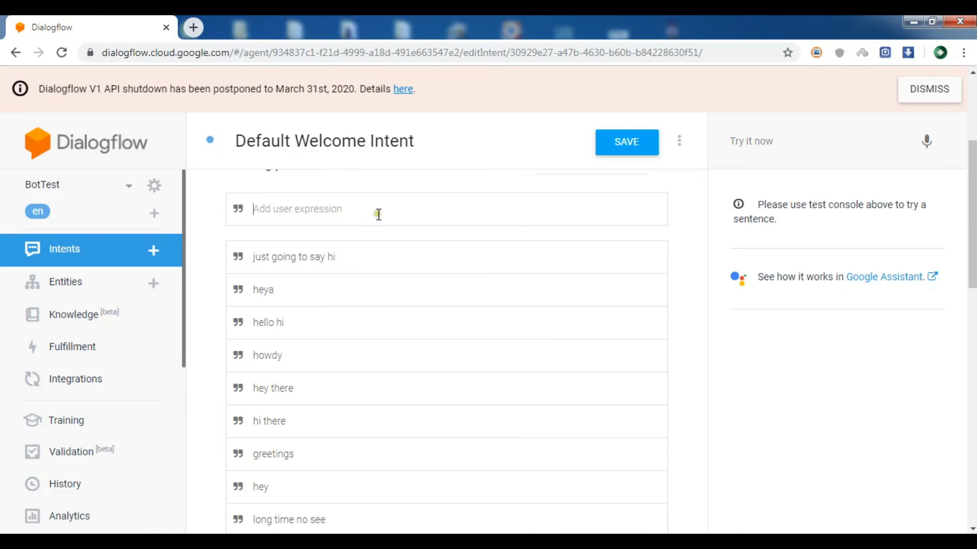
Add "hi how are u" as a training phrase of the Default Welcome Intent.
text(hi)
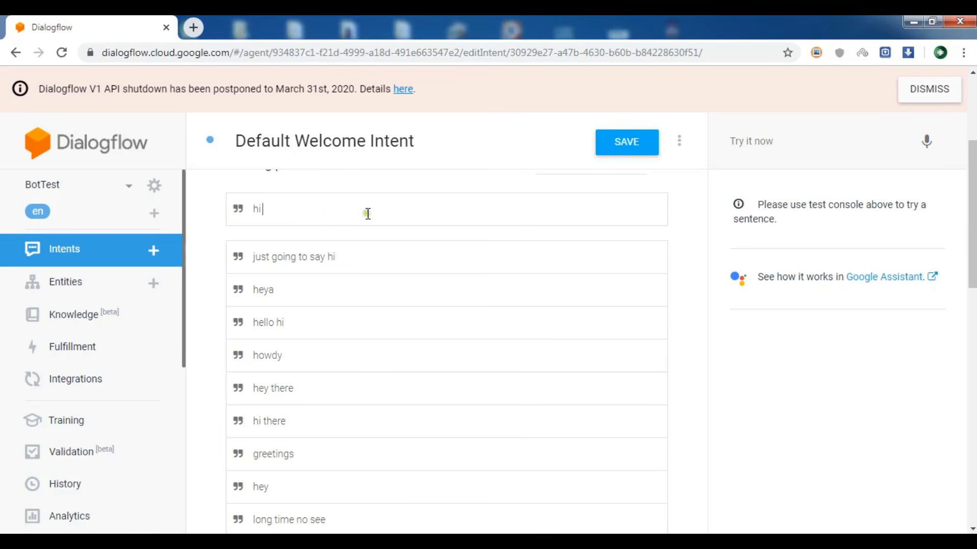
text( how are u)
key(Return)
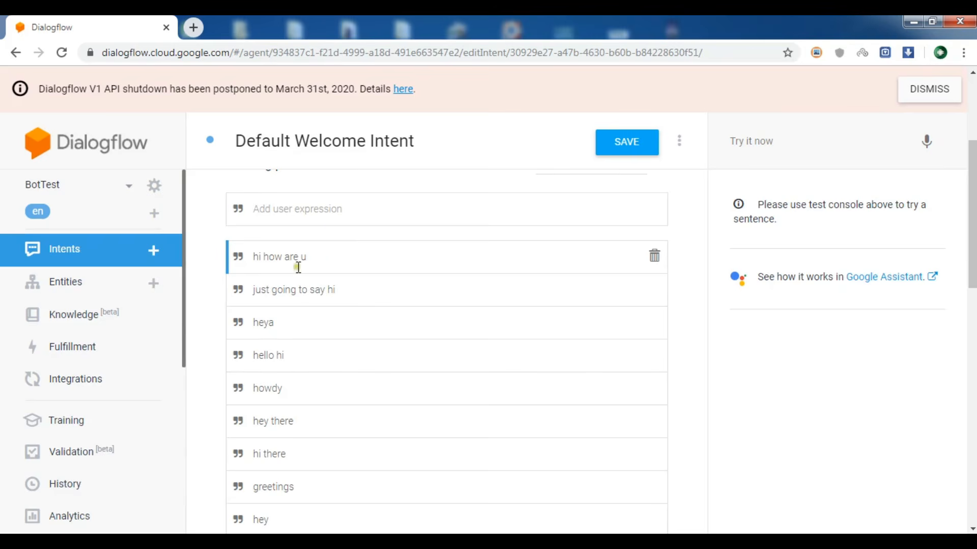
Test the agent with "hi" in the test console and compare its reply with the intent's text responses.
drag(971, 213, 972, 448)
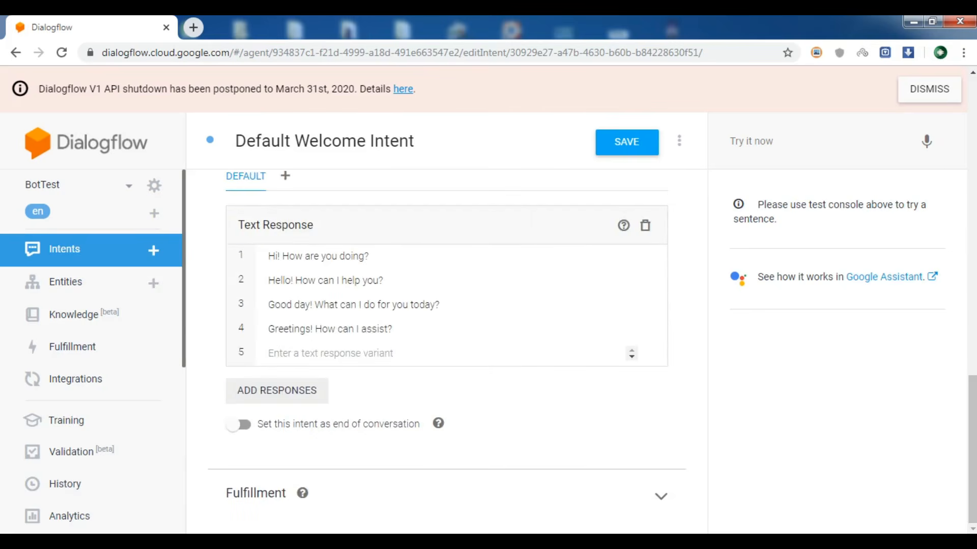
drag(971, 448, 972, 168)
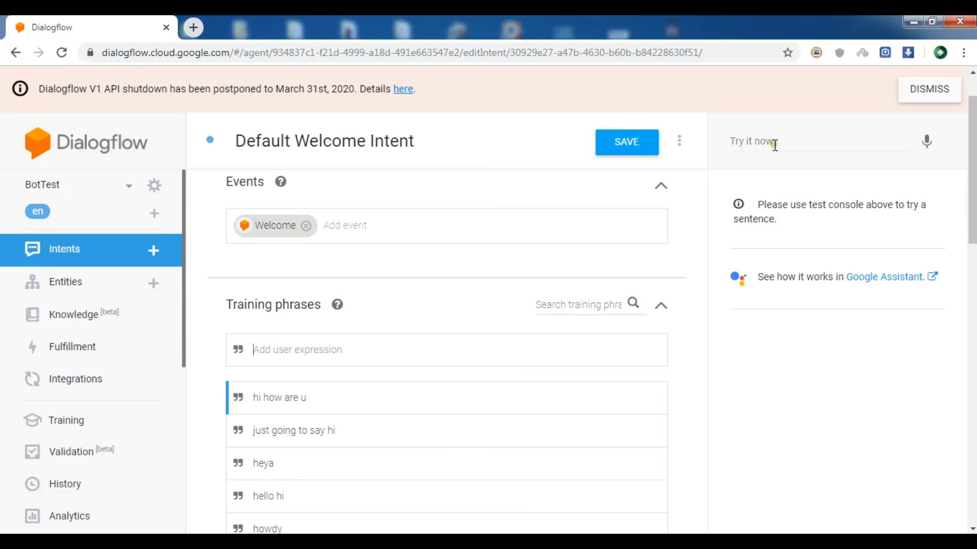
click(774, 145)
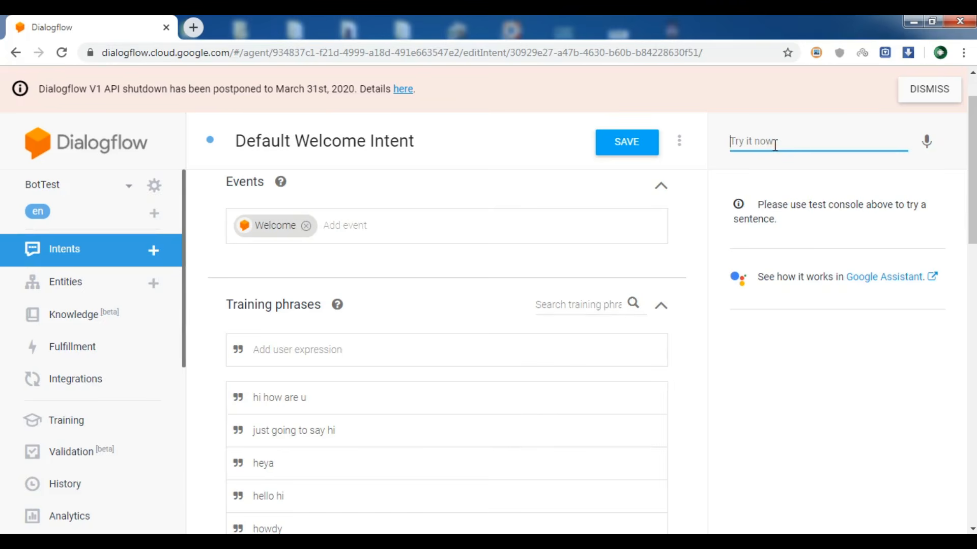
text(hi)
key(Return)
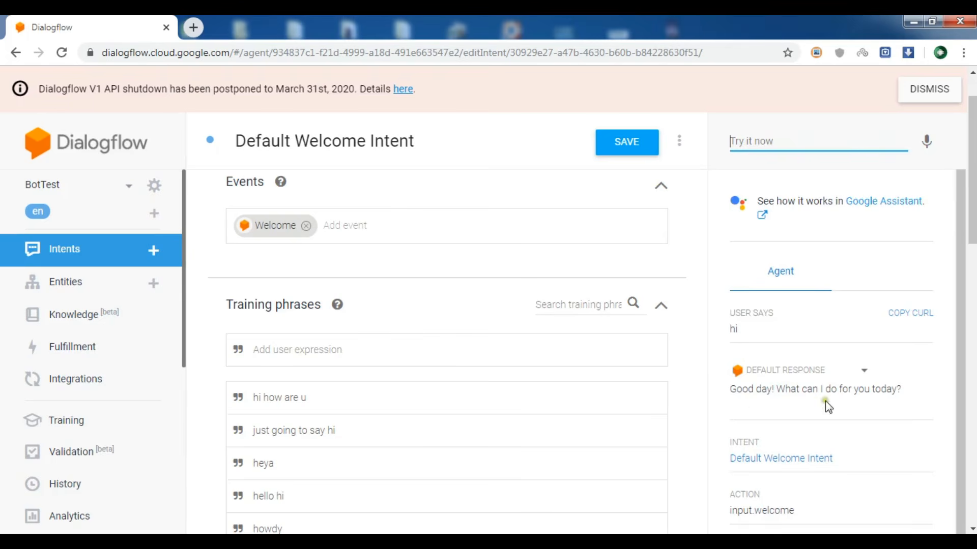
scroll(446, 351, down, 10)
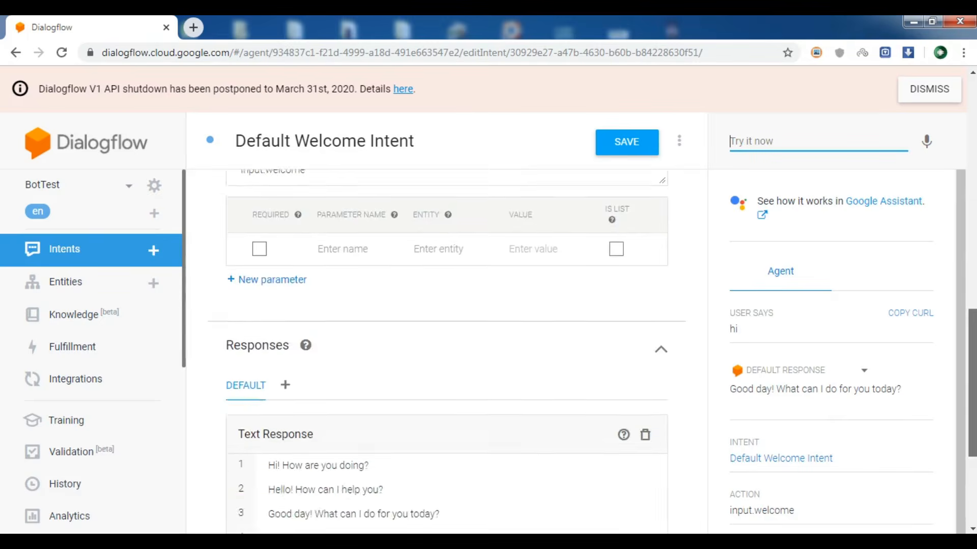
scroll(428, 356, down, 3)
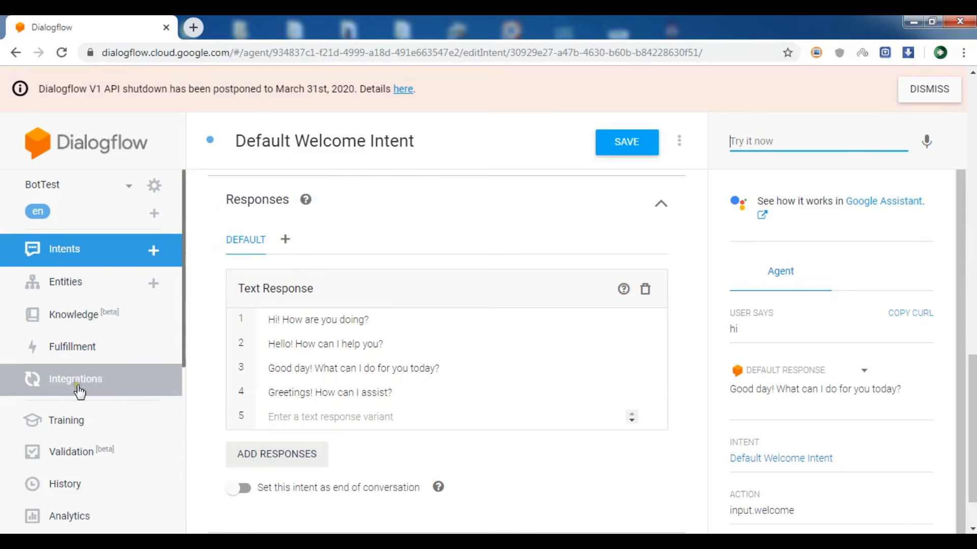
Leave the intent without saving, enable the Web Demo integration and open its public bot page.
click(104, 382)
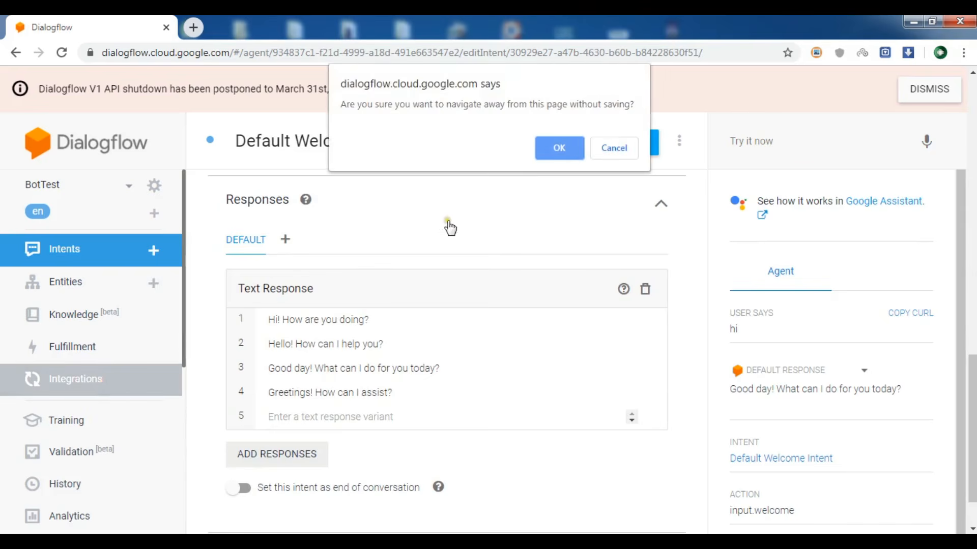
click(559, 148)
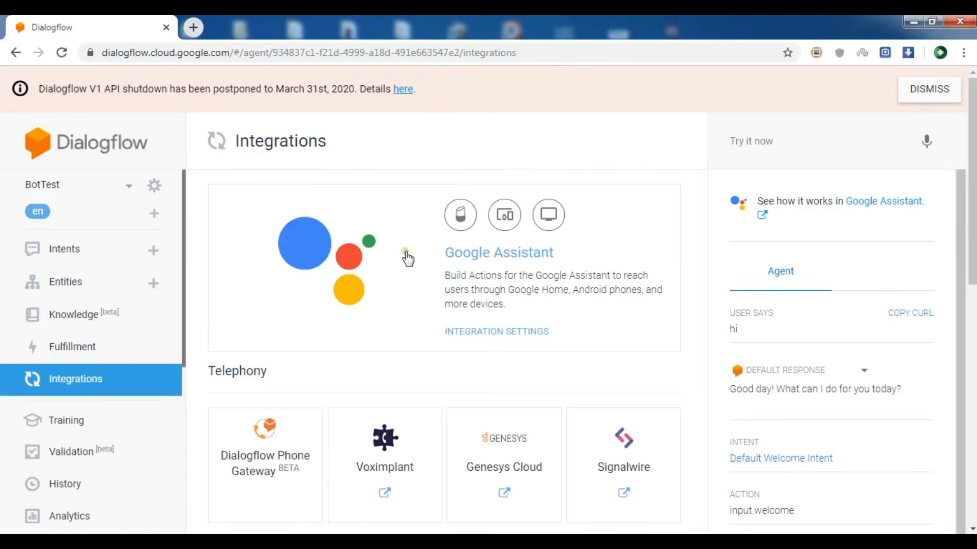
scroll(694, 331, down, 5)
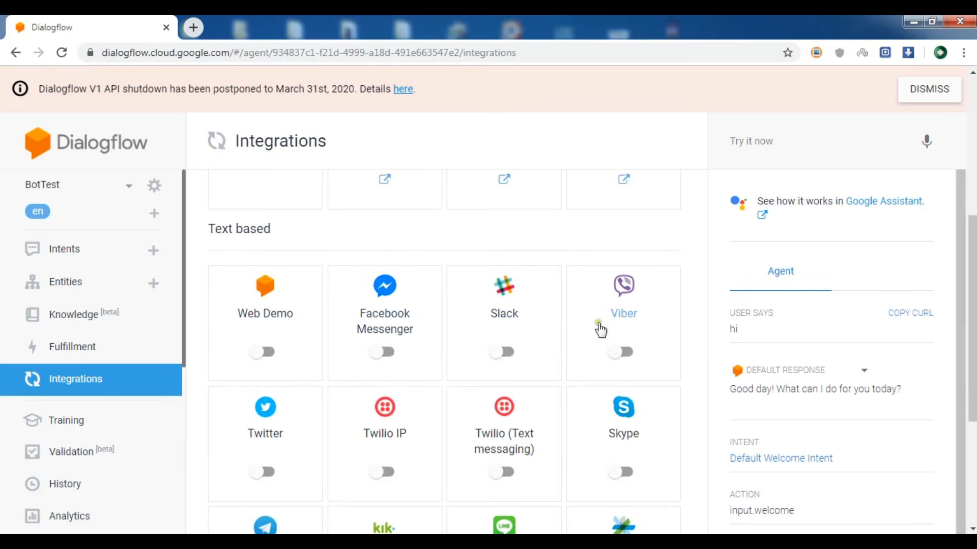
click(268, 351)
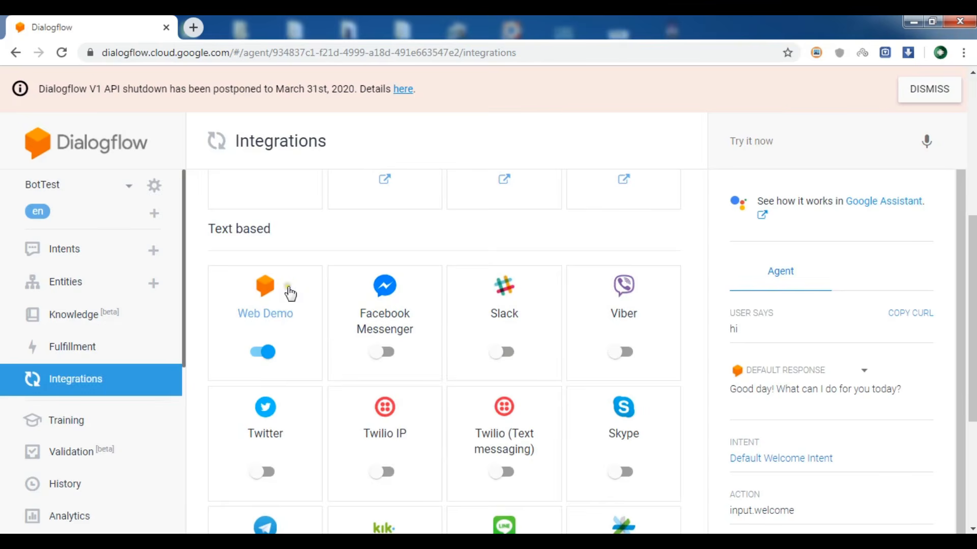
click(260, 301)
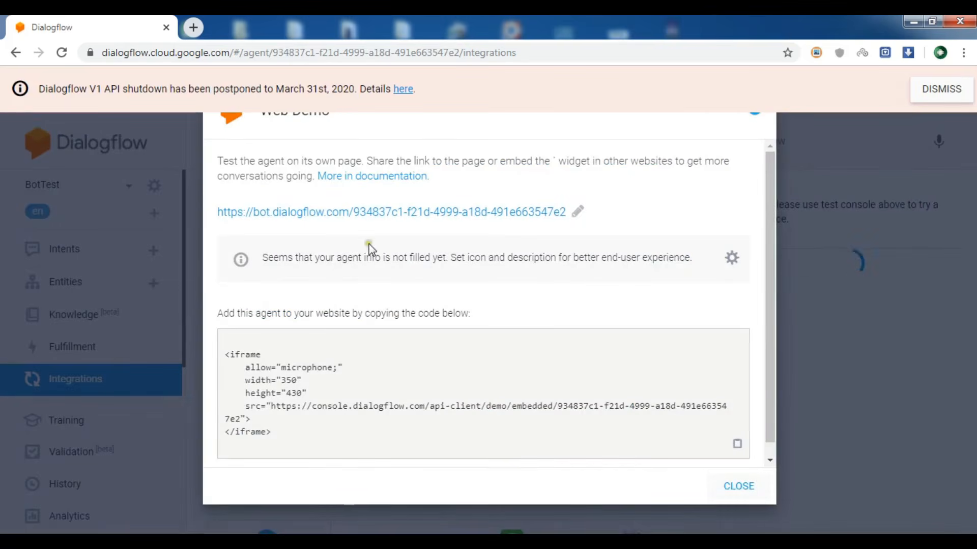
click(383, 211)
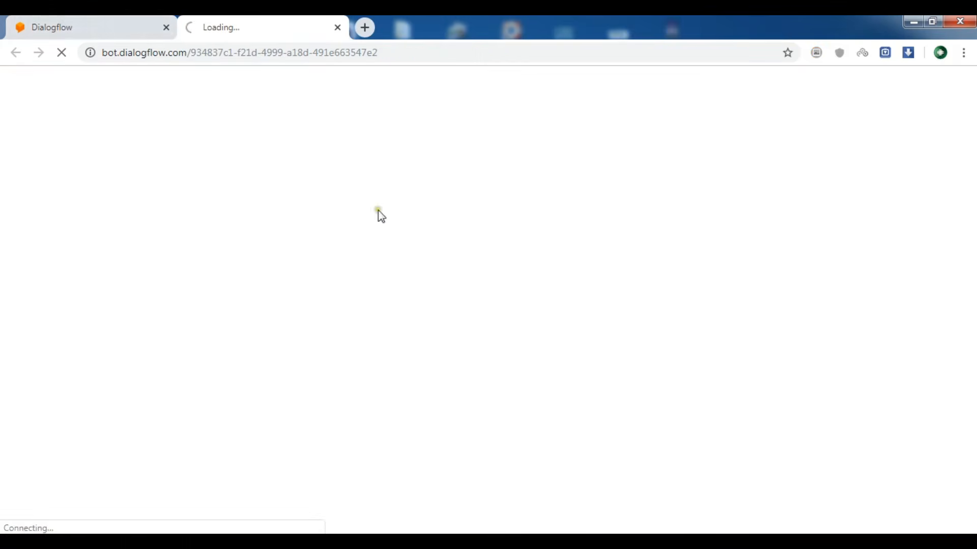
Return to the console, close the Web Demo settings and open the Default Welcome Intent.
click(127, 23)
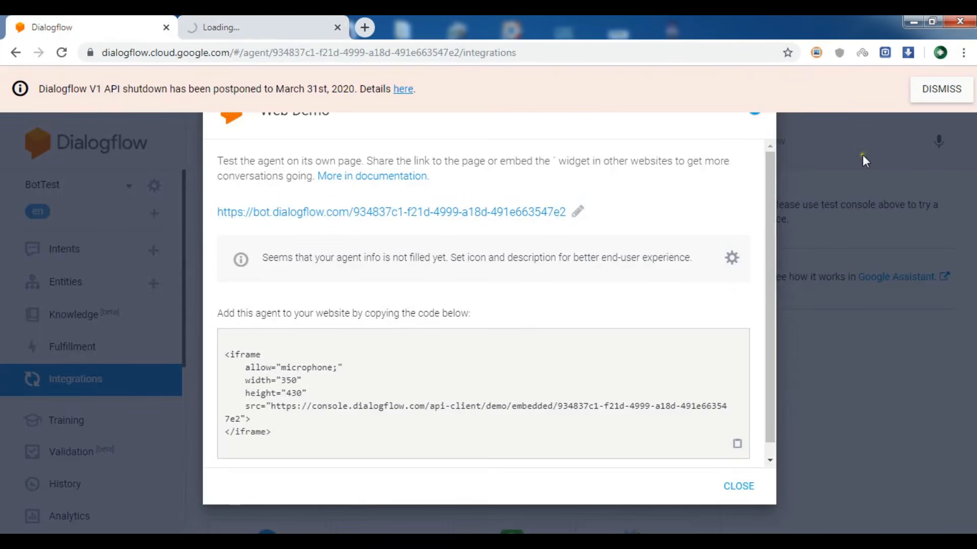
click(893, 379)
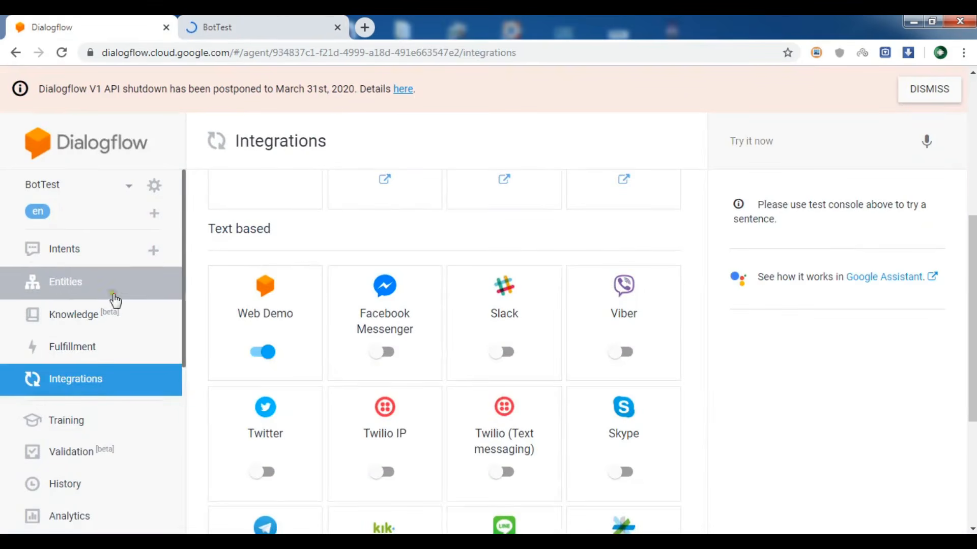
click(83, 254)
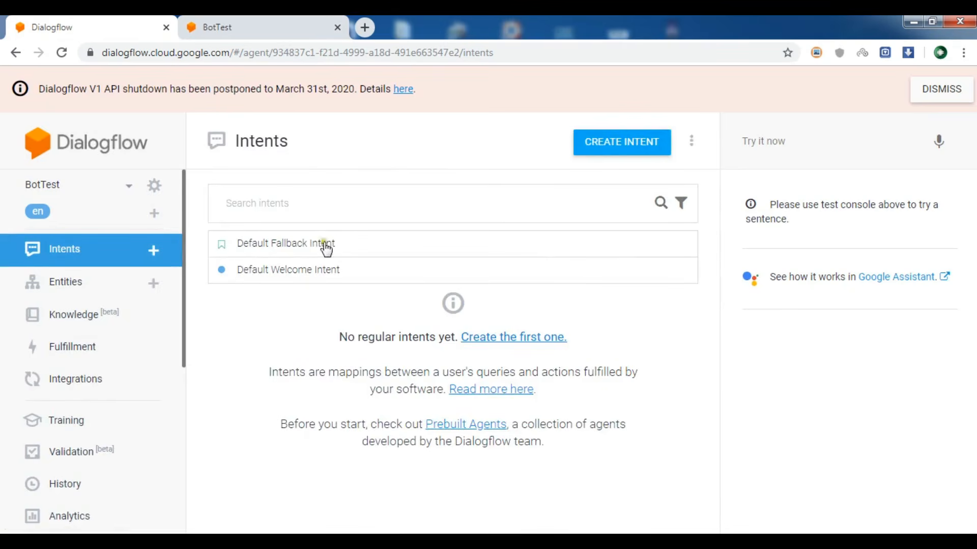
click(289, 279)
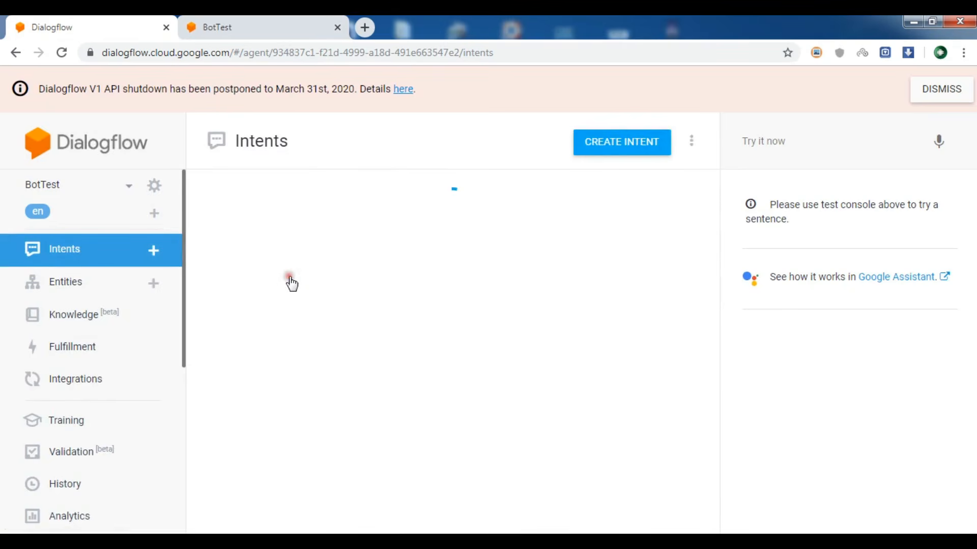
Send "hello" to the bot on the BotTest web demo page, and return to the Default Welcome Intent.
click(251, 24)
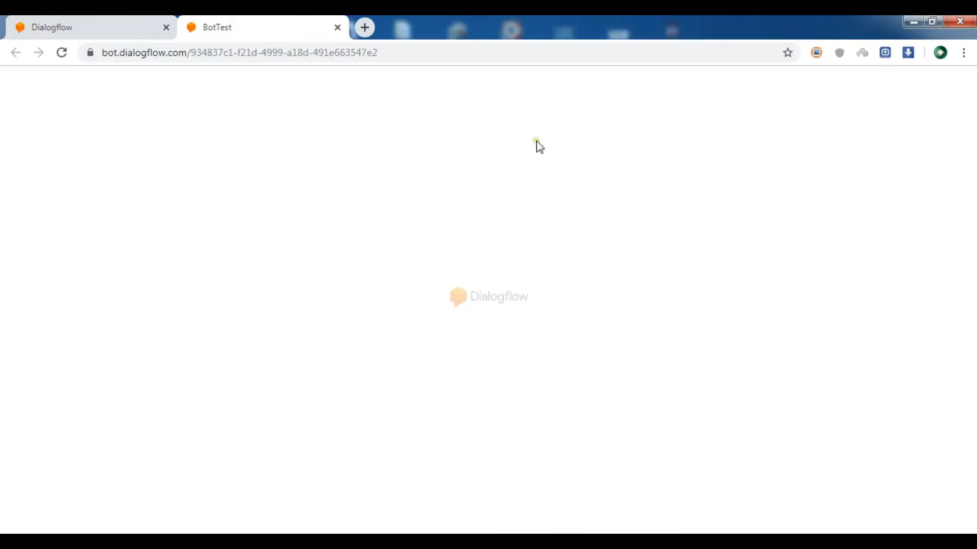
scroll(648, 304, down, 2)
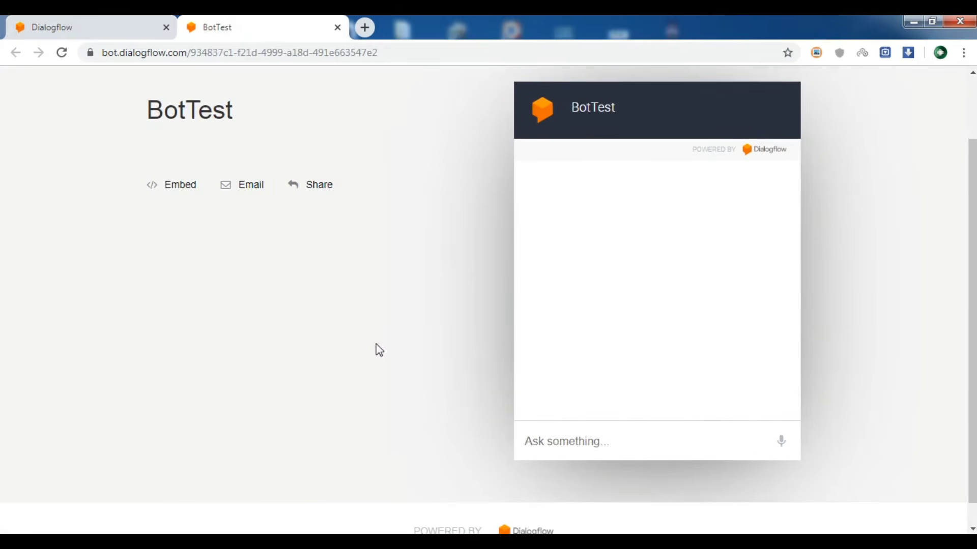
click(596, 439)
text(hello)
key(Return)
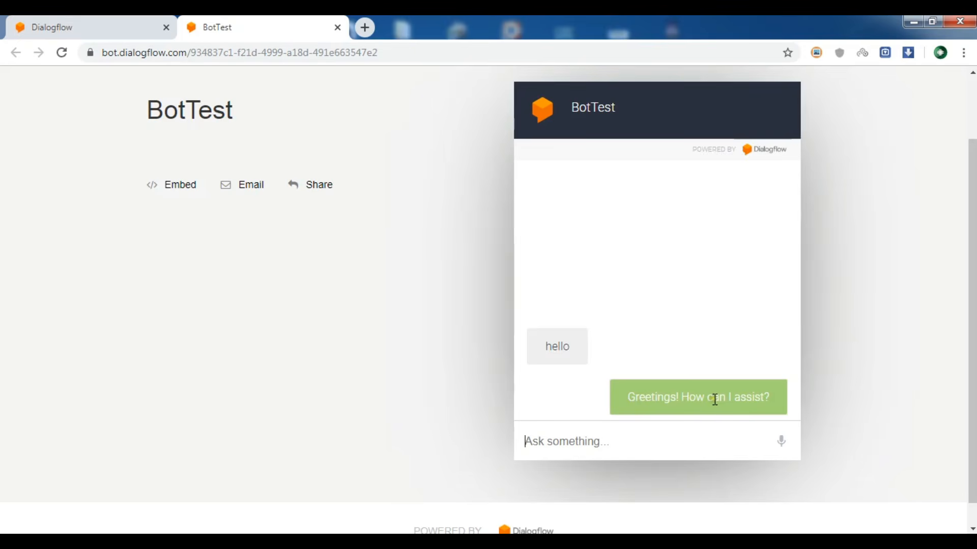
click(87, 17)
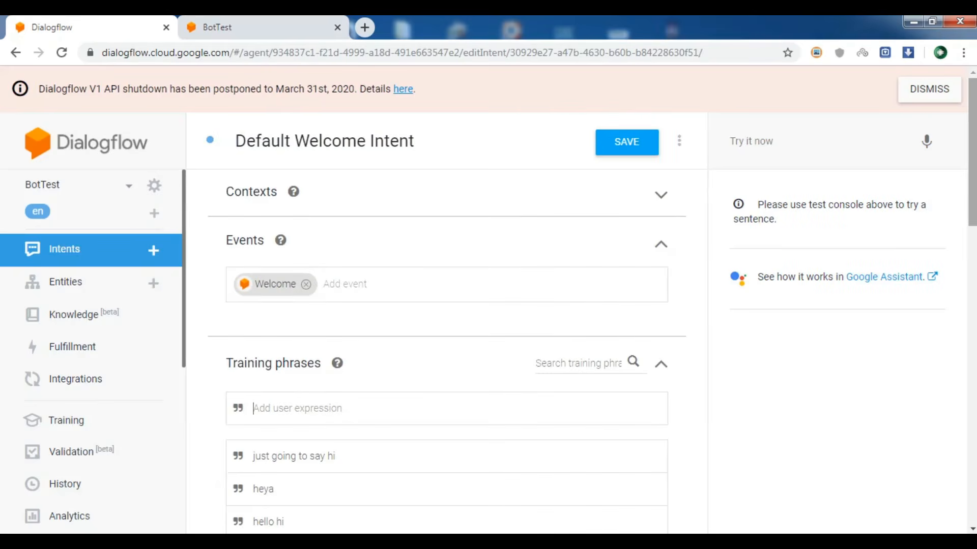
Delete all four default text responses from the Default Welcome Intent.
scroll(270, 283, down, 3)
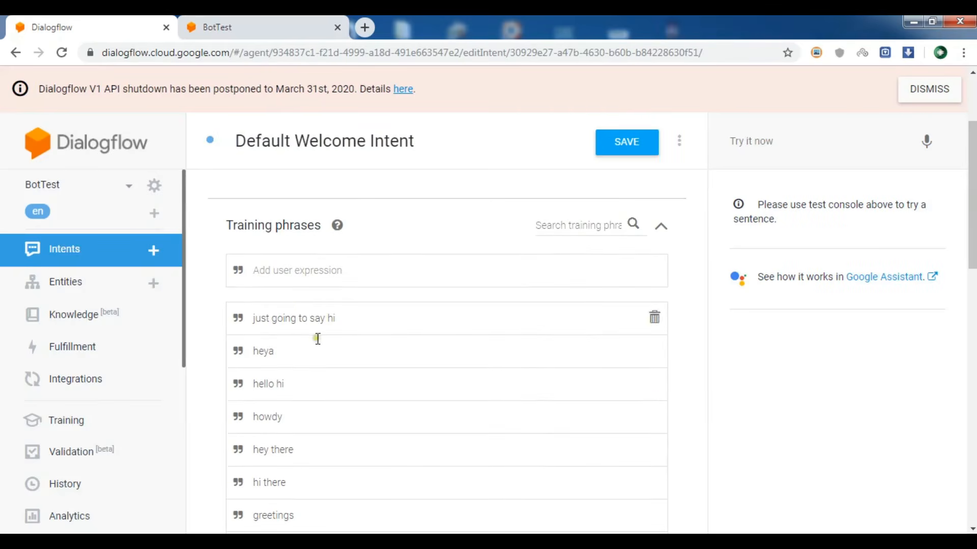
scroll(458, 318, down, 1)
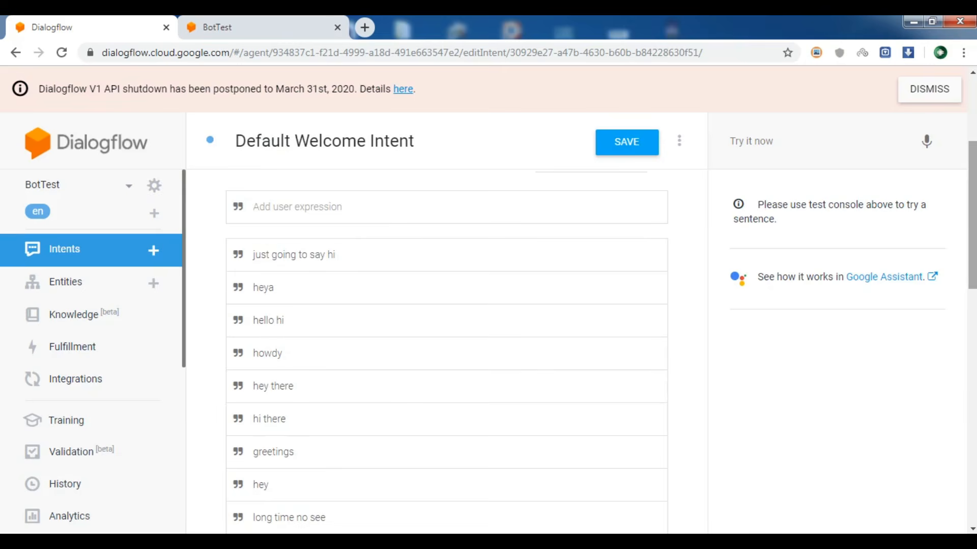
scroll(447, 351, down, 10)
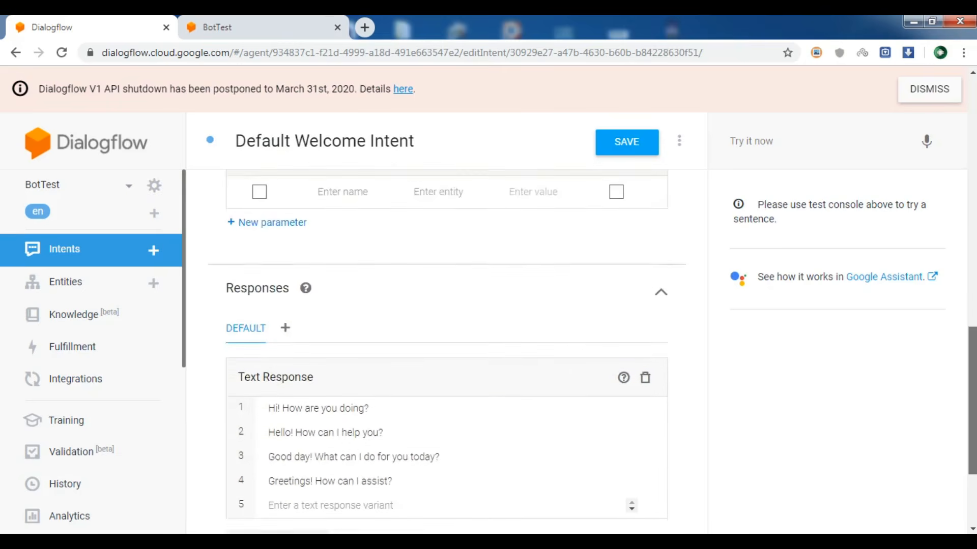
scroll(446, 351, down, 2)
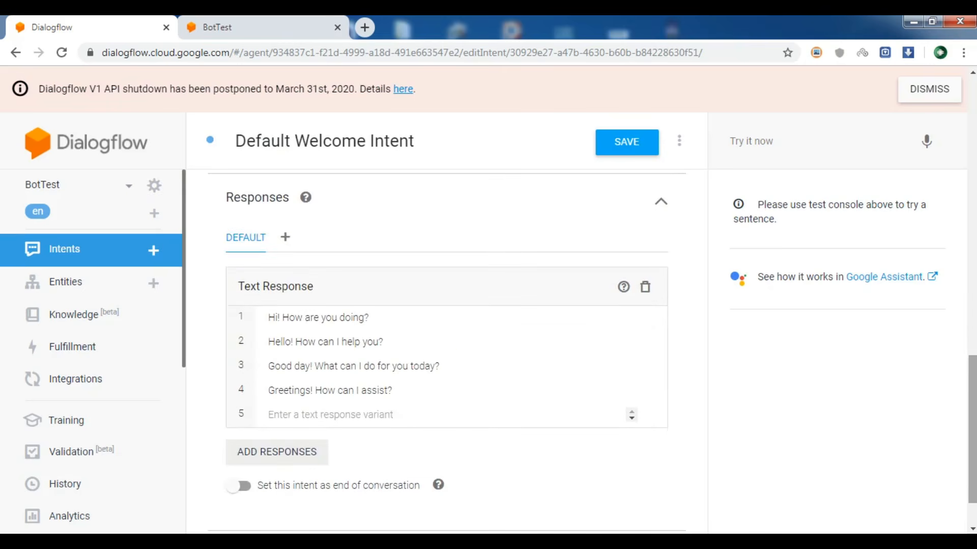
click(651, 389)
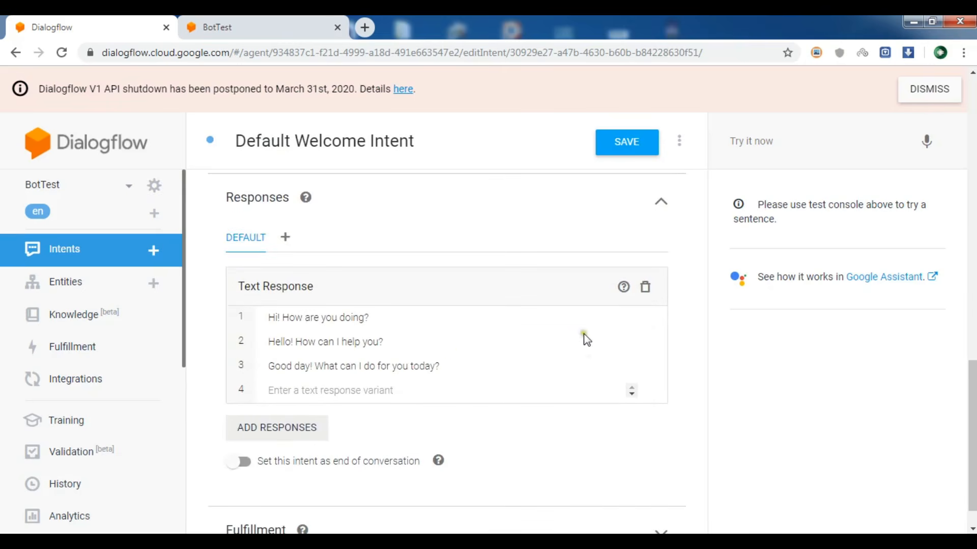
click(651, 364)
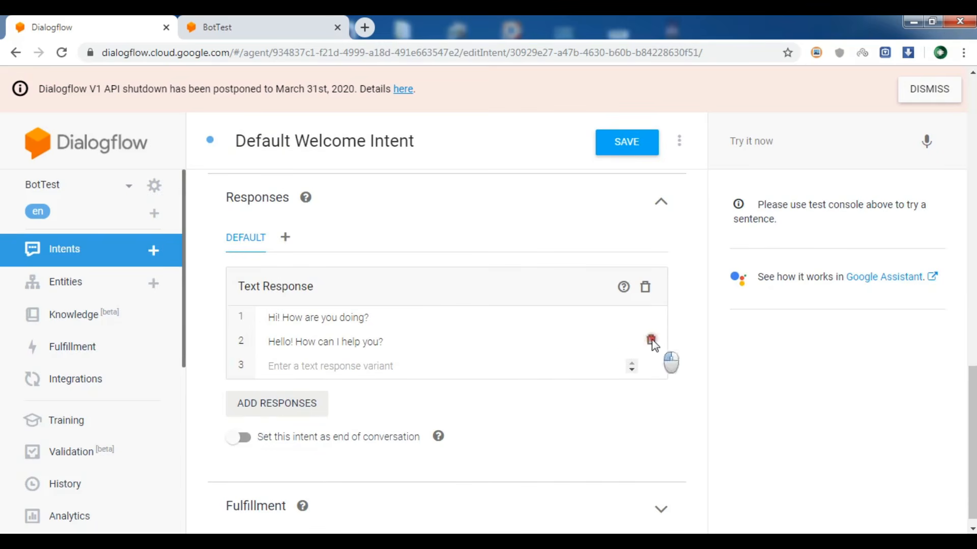
click(651, 340)
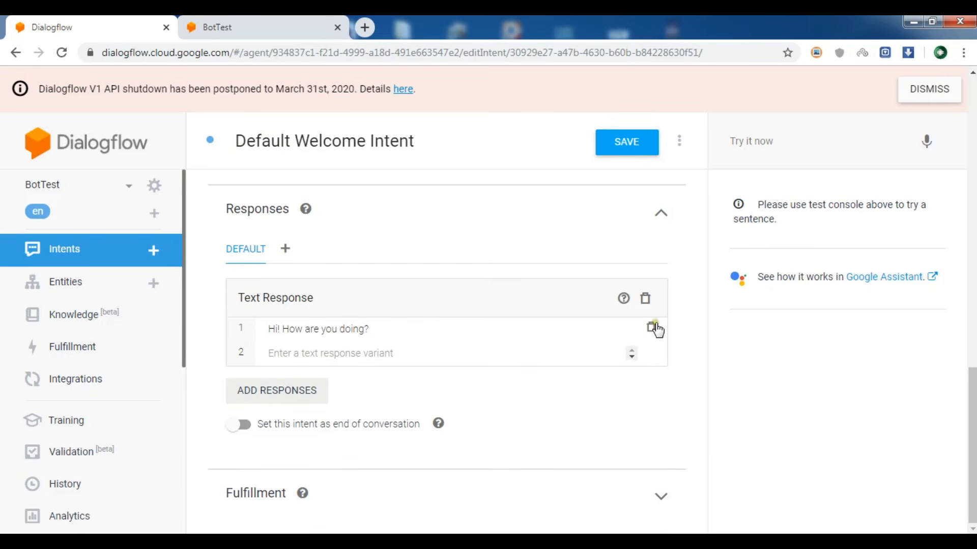
click(652, 328)
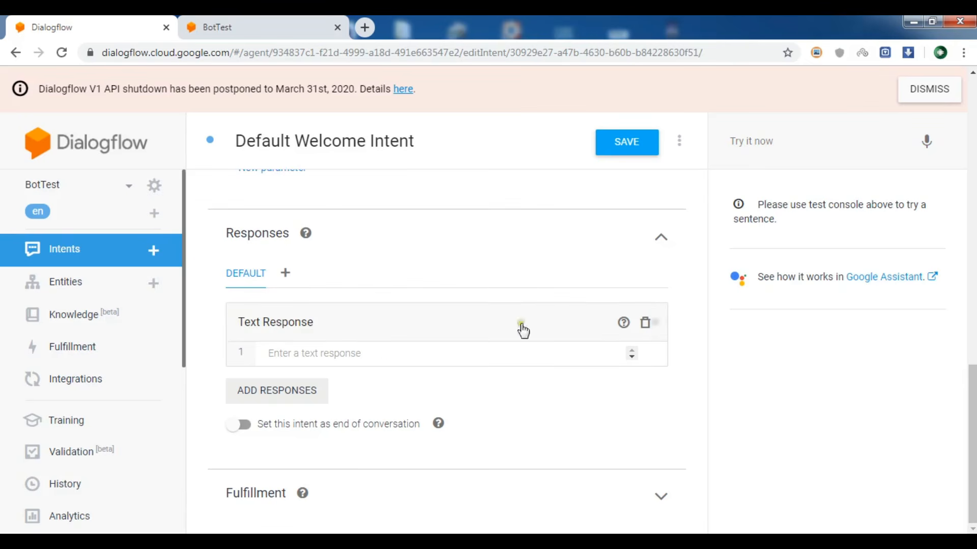
Add the text response "Hi, How are you, iam an online Chatbot" to the Default Welcome Intent and save it.
click(348, 356)
text(Hi)
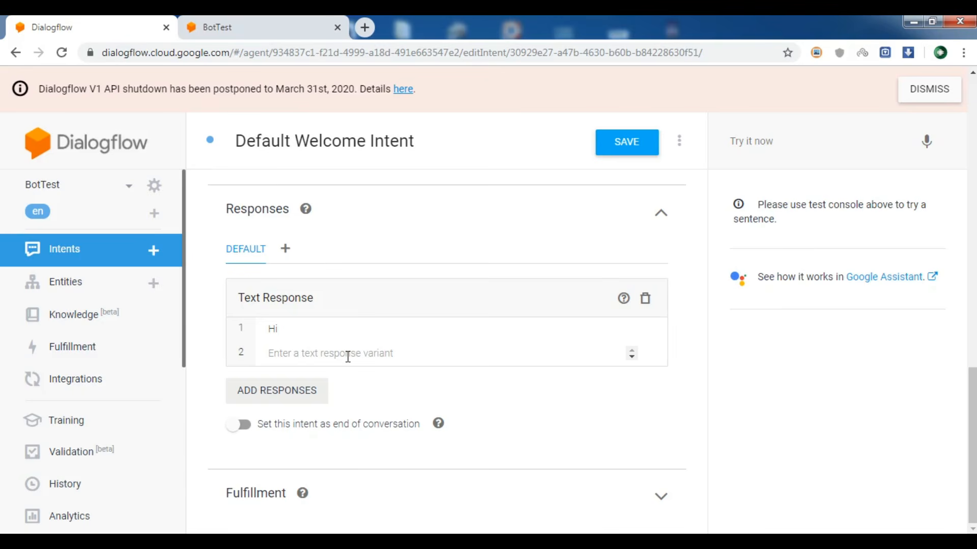
text(, How Are You Iam)
key(BackSpace)
key(BackSpace)
text(, Iam)
key(BackSpace)
key(BackSpace)
key(BackSpace)
key(BackSpace)
key(BackSpace)
key(BackSpace)
key(BackSpace)
key(BackSpace)
key(BackSpace)
key(BackSpace)
text(re you, iam an online C)
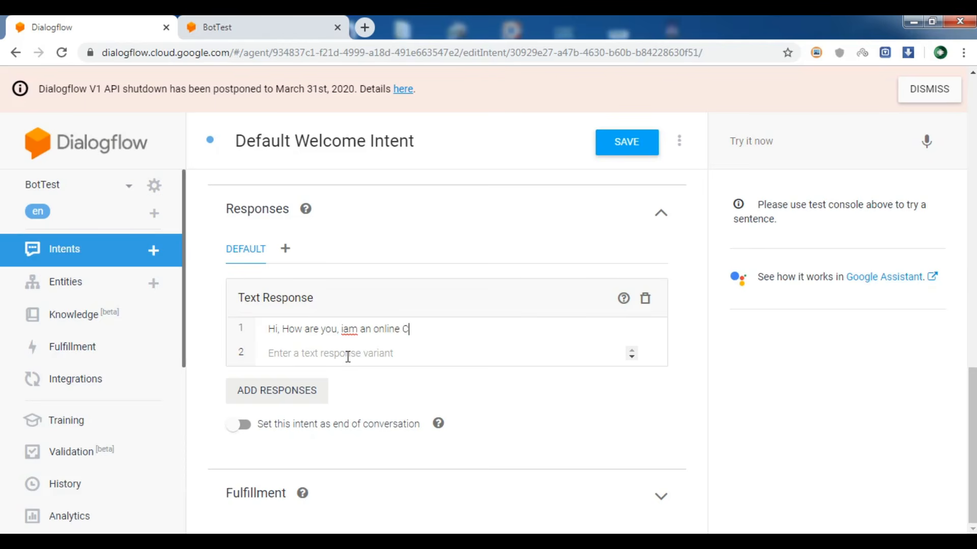
text(hatbot)
click(503, 348)
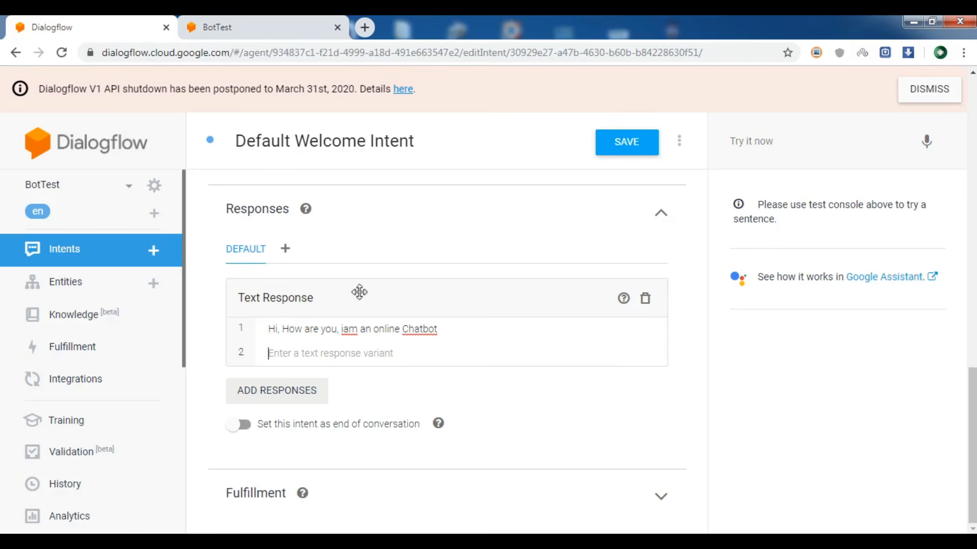
click(627, 144)
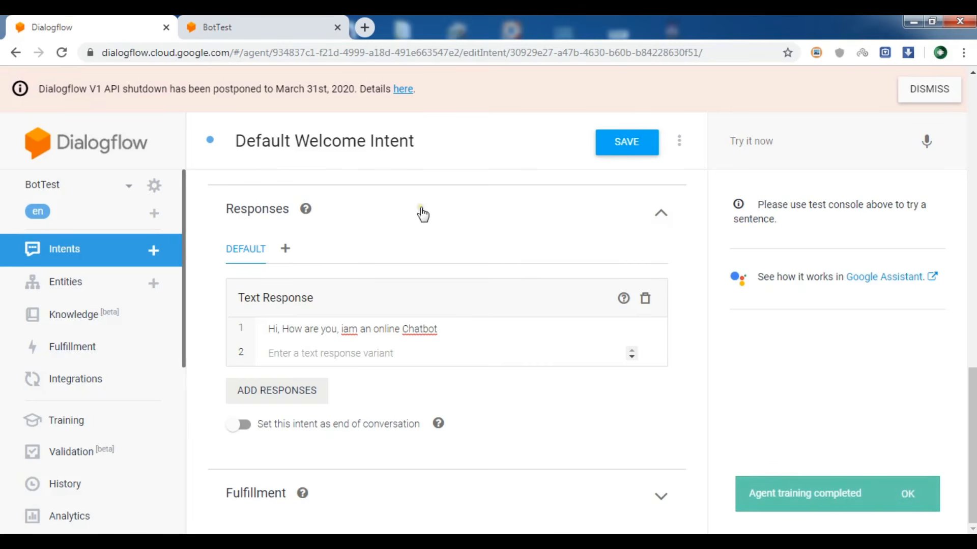
Reload the BotTest web demo page and send "hi" to the bot.
click(235, 23)
click(61, 53)
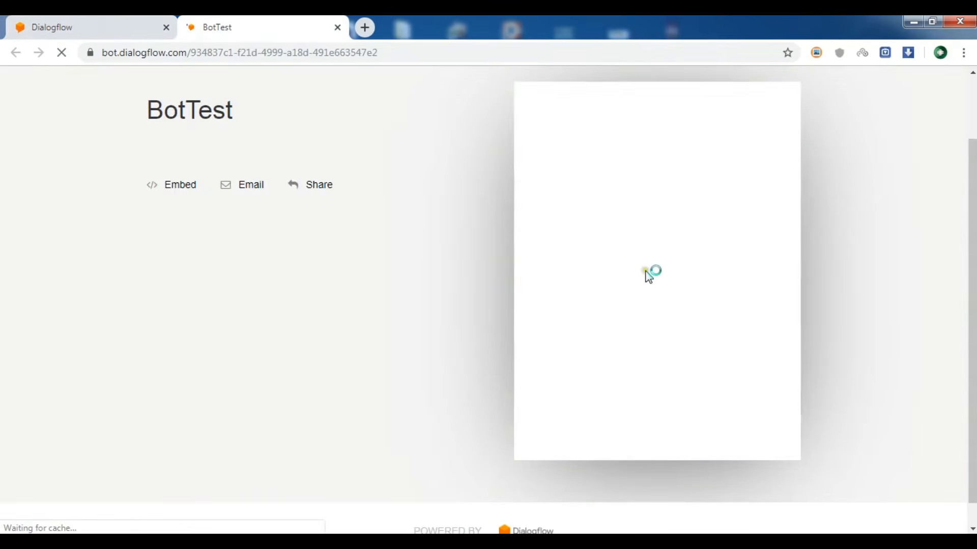
click(615, 439)
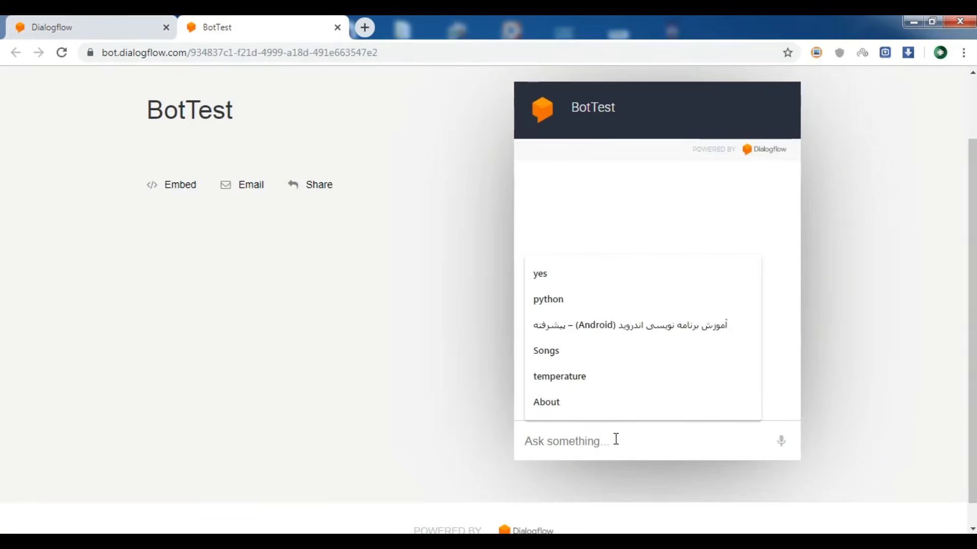
text(hi)
key(Return)
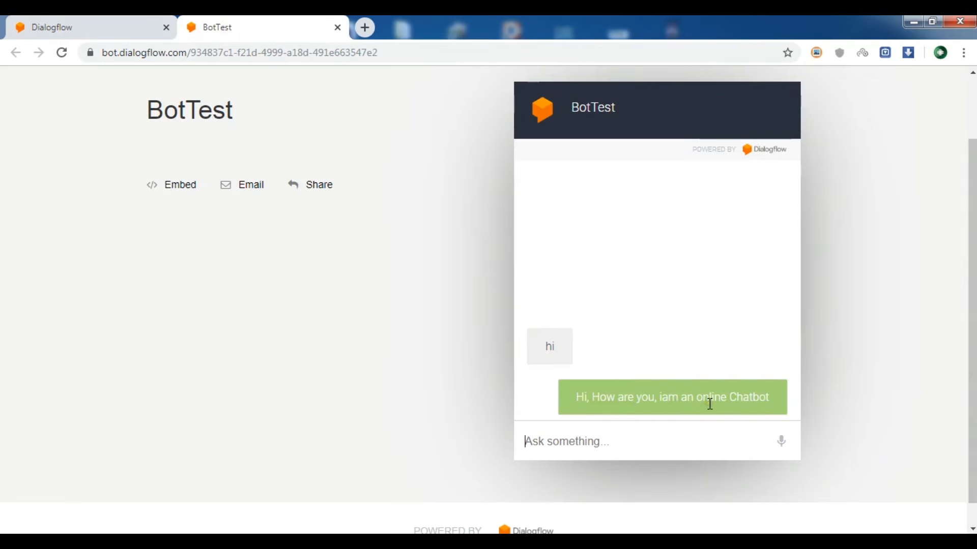
Return to the Dialogflow console and create a new intent named booking_intent.
click(91, 19)
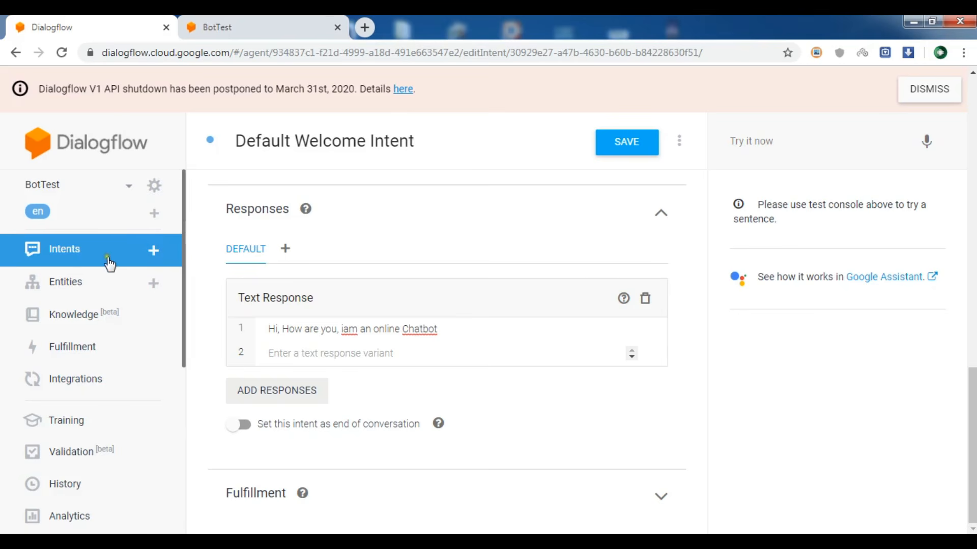
click(90, 252)
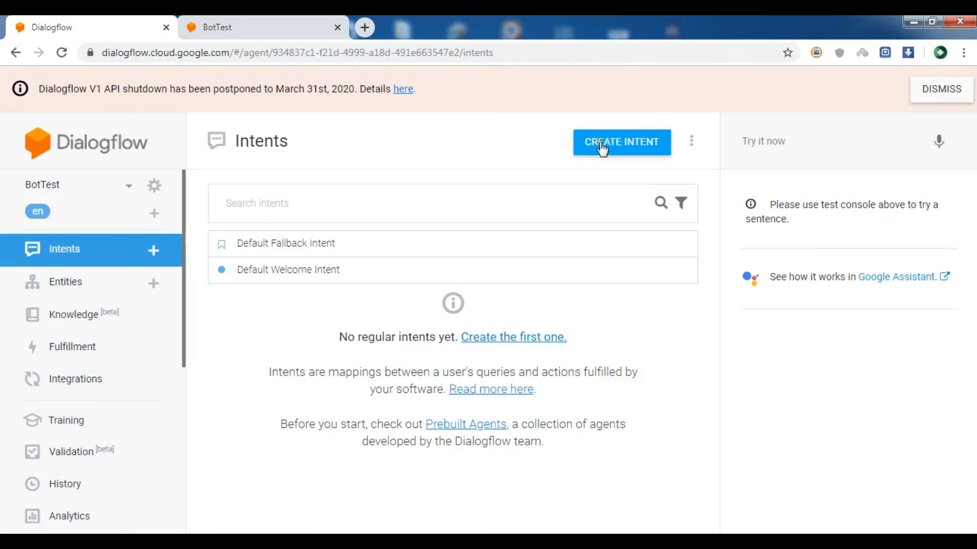
click(615, 150)
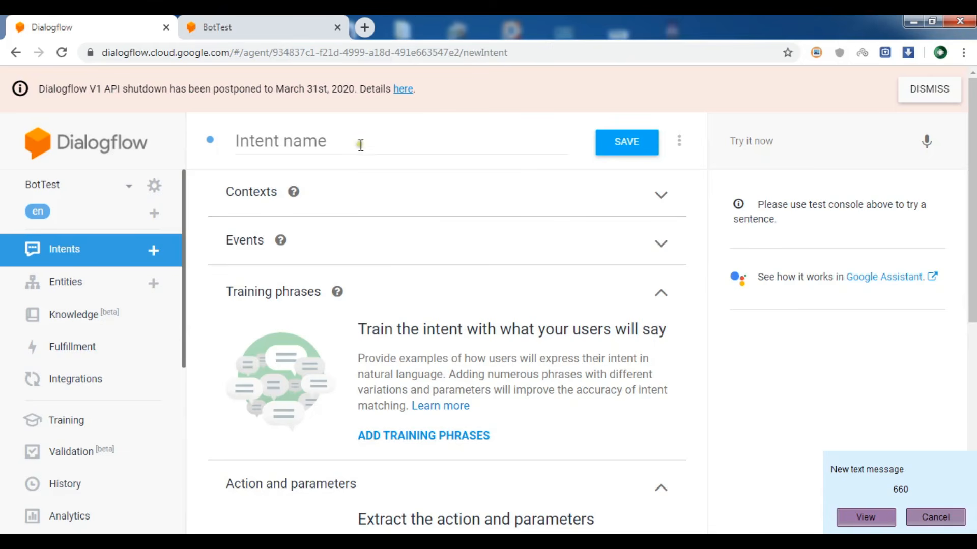
click(929, 514)
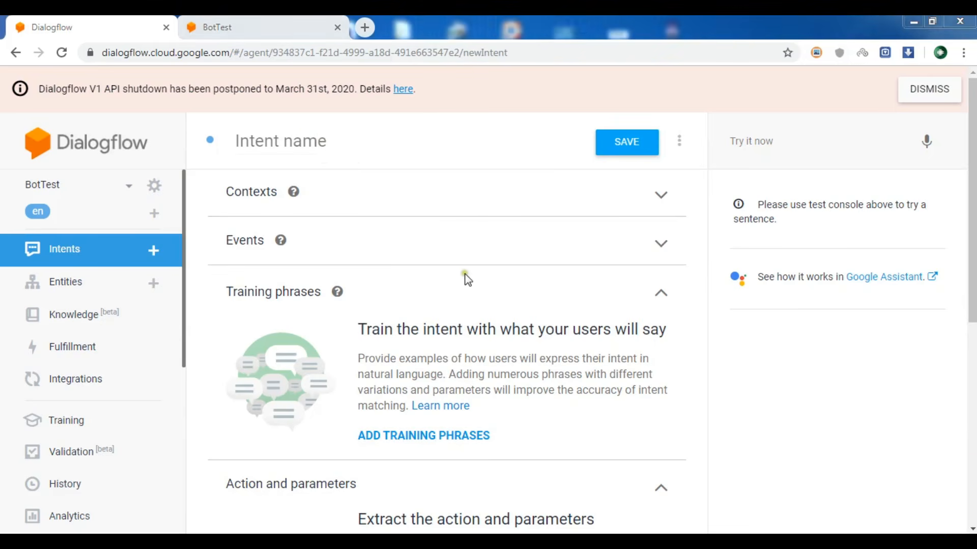
click(330, 148)
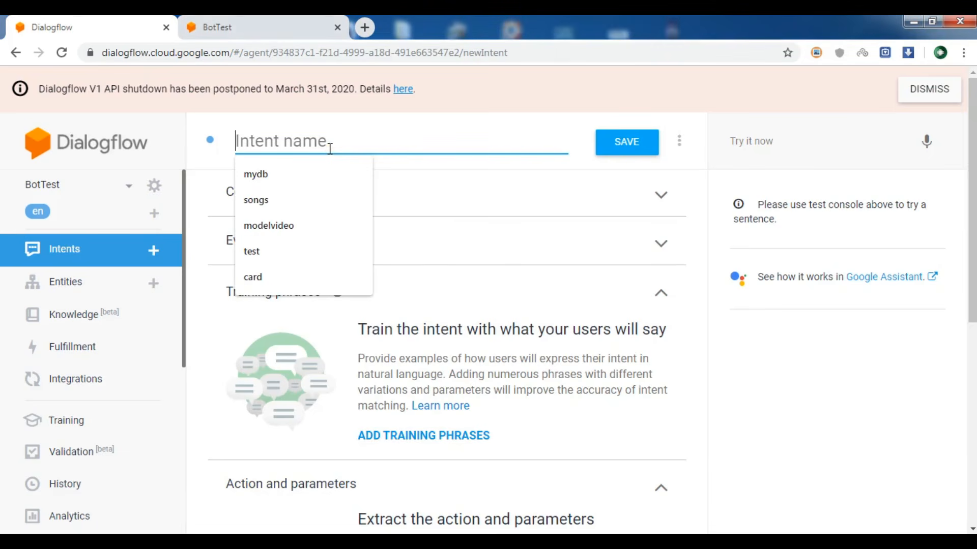
text(book)
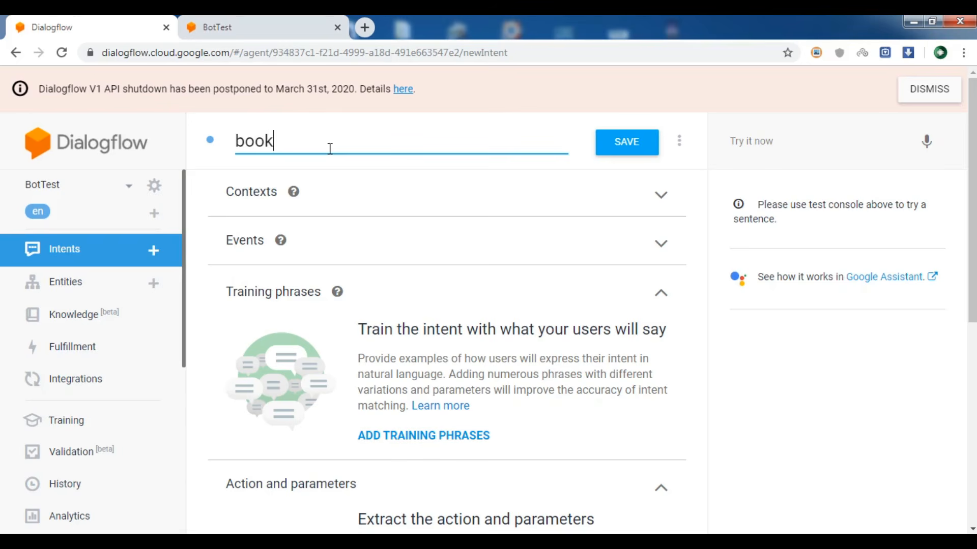
text(ing_intent)
Add the training phrases "book a table", "reserve a table" and "please book me a table" to booking_intent.
scroll(972, 203, down, 1)
scroll(448, 325, down, 1)
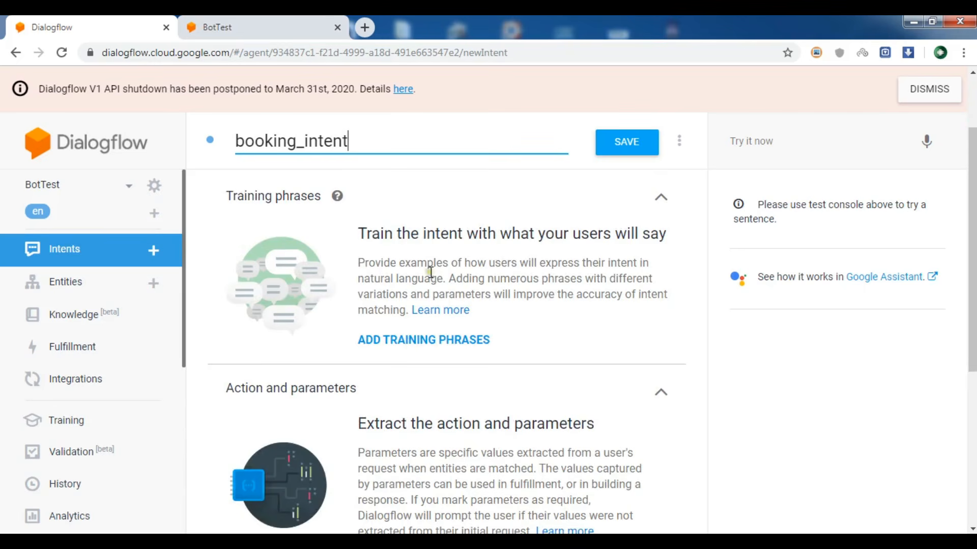
click(436, 348)
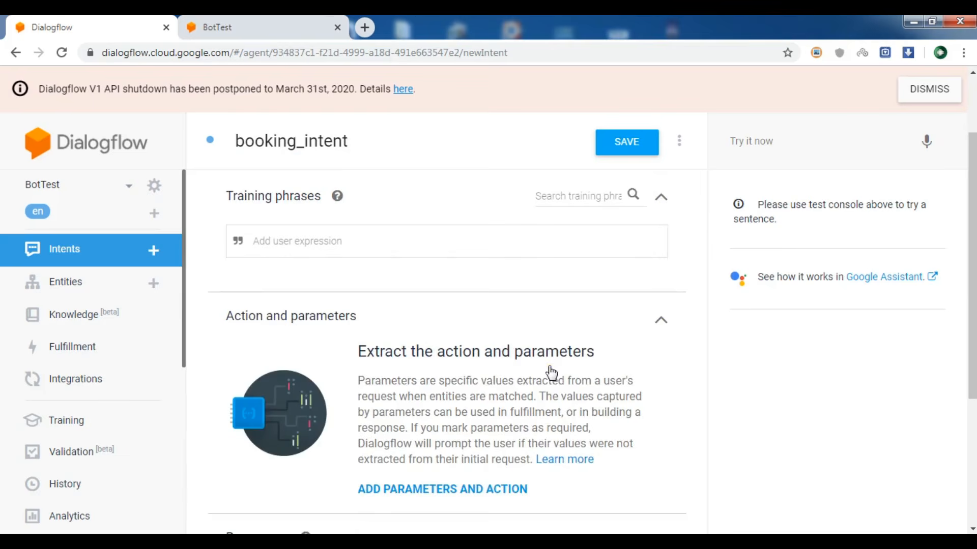
click(352, 244)
text(book a table)
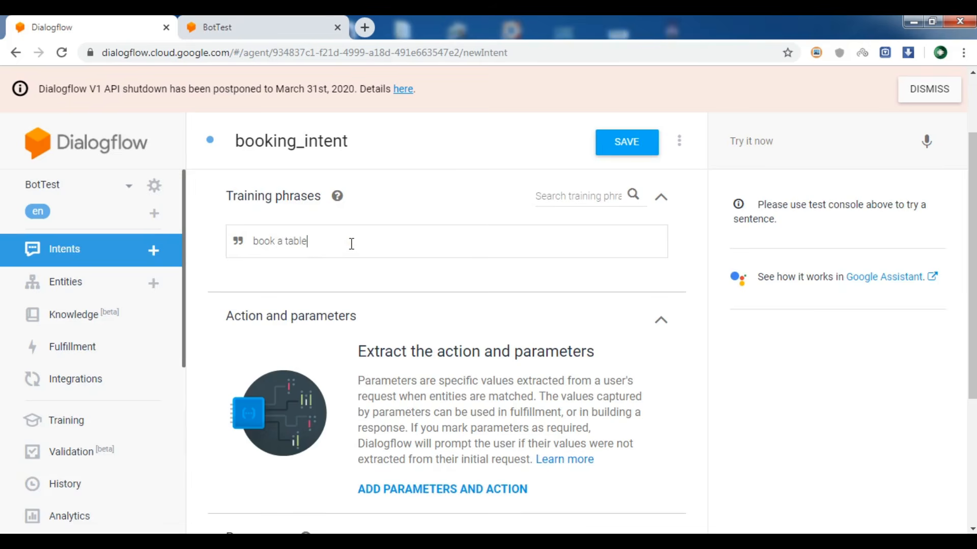
key(Return)
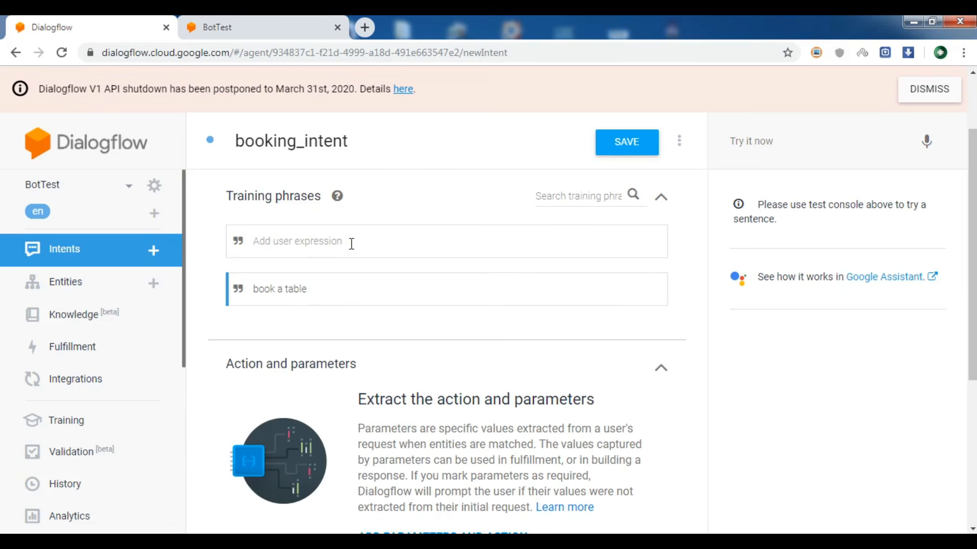
text(res)
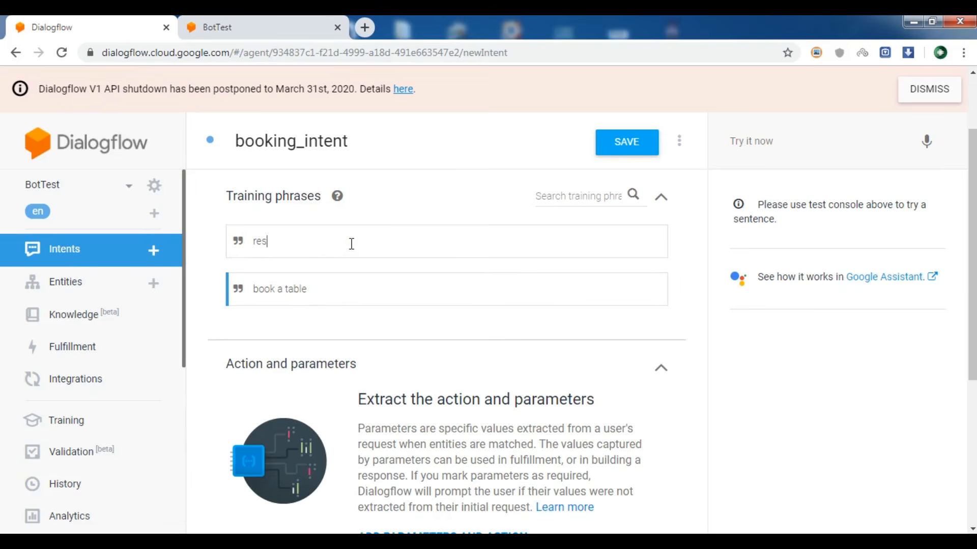
text(erve a table)
key(Return)
text(please book me)
text(a )
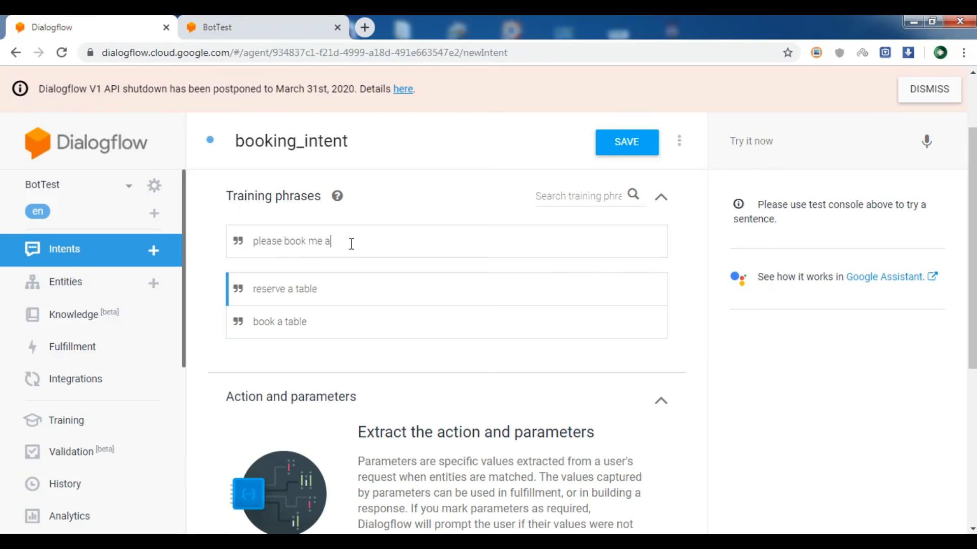
text(table)
key(Return)
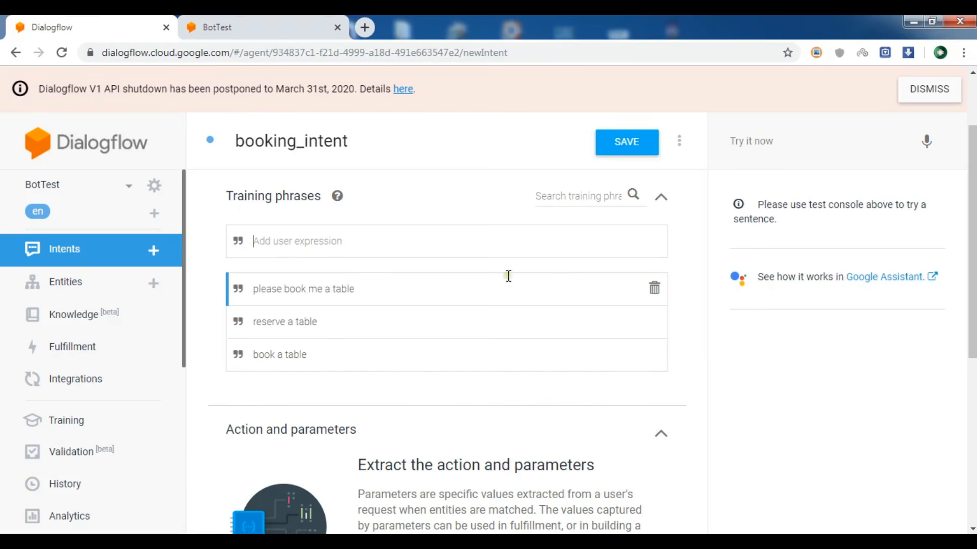
Add a text response block to booking_intent and start its first response variant.
drag(972, 219, 973, 243)
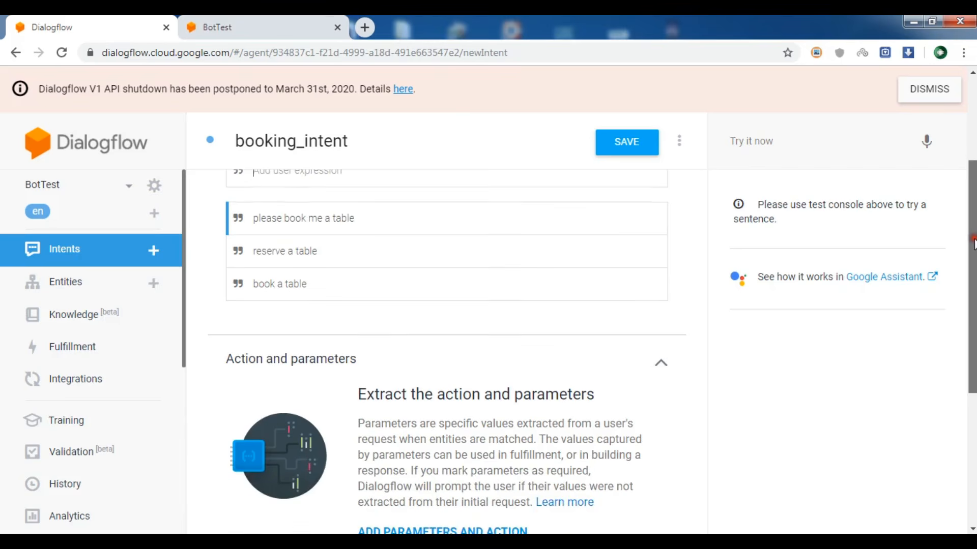
scroll(973, 243, up, 1)
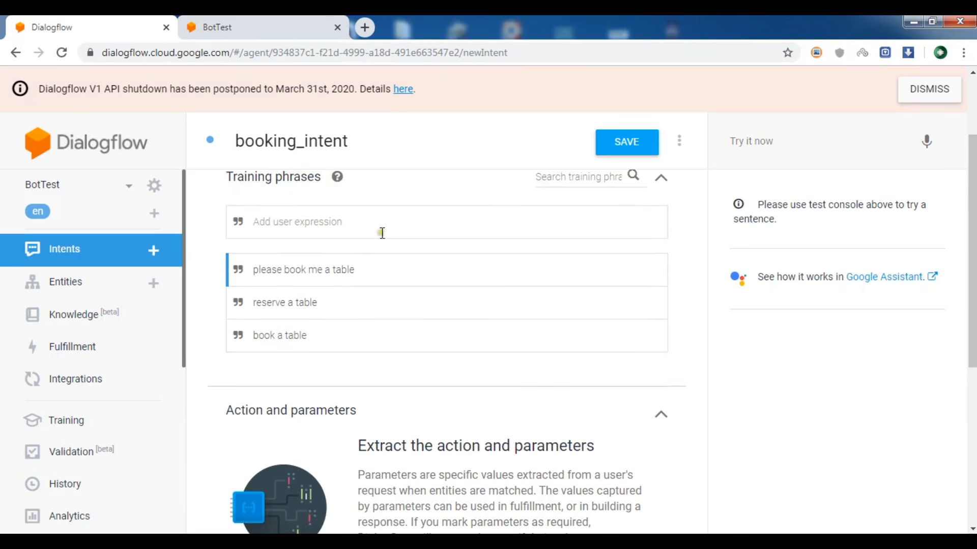
drag(972, 285, 972, 440)
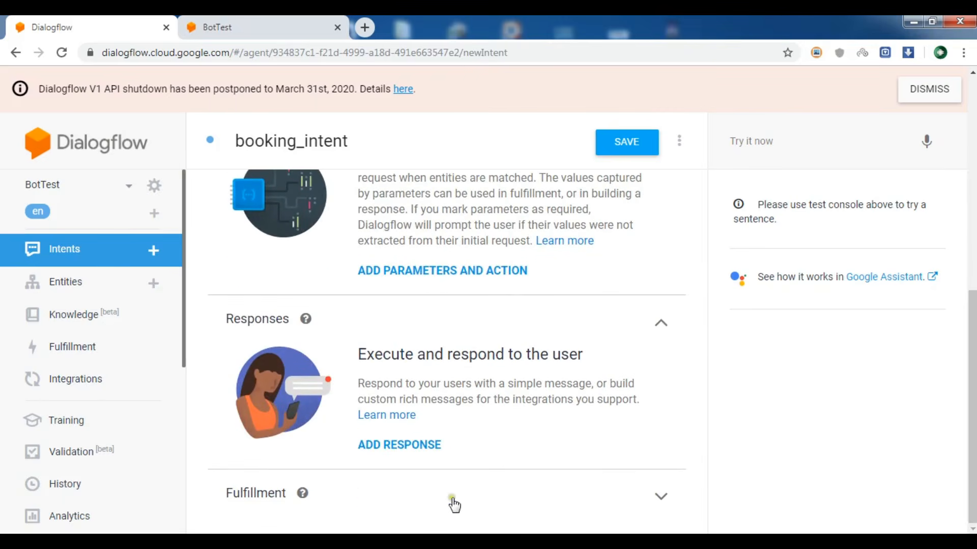
click(414, 444)
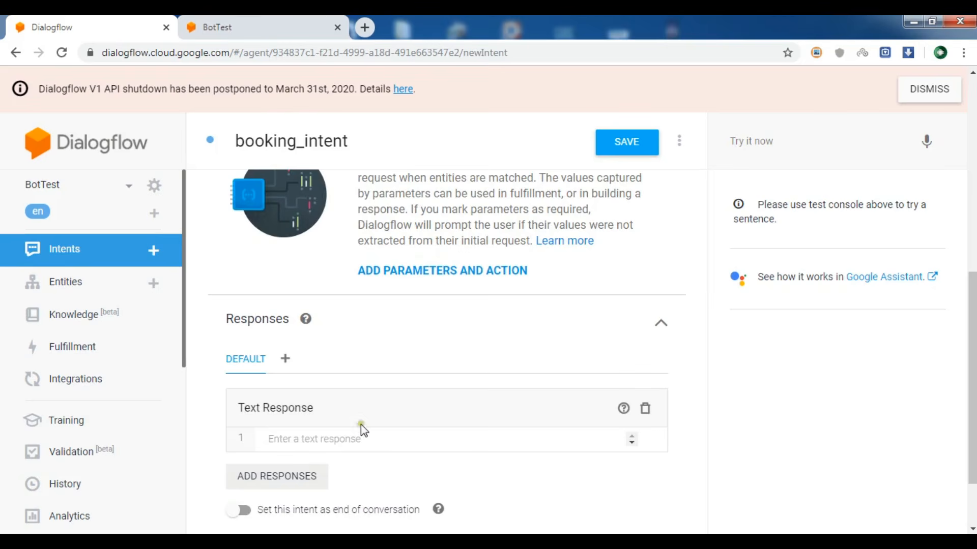
click(336, 440)
text(OK)
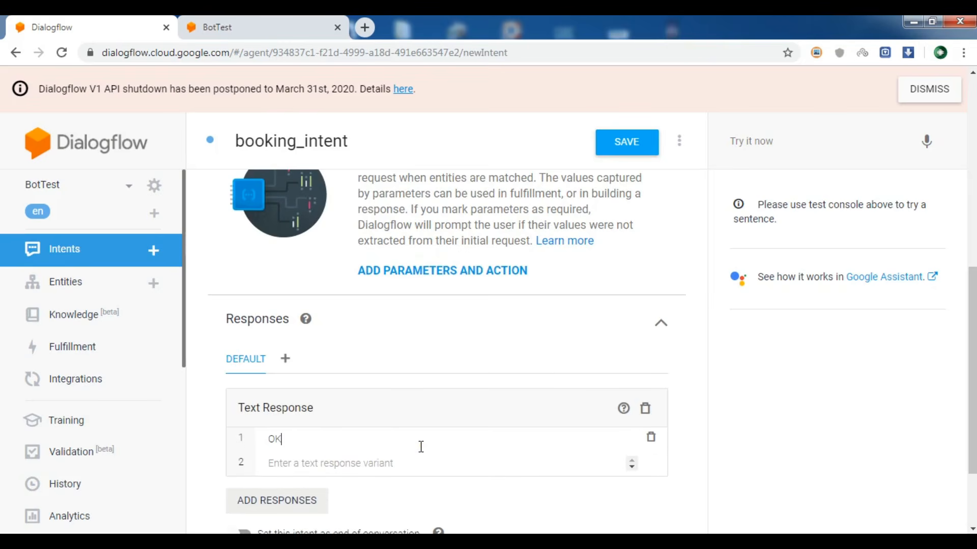
text(,)
key(BackSpace)
key(BackSpace)
key(BackSpace)
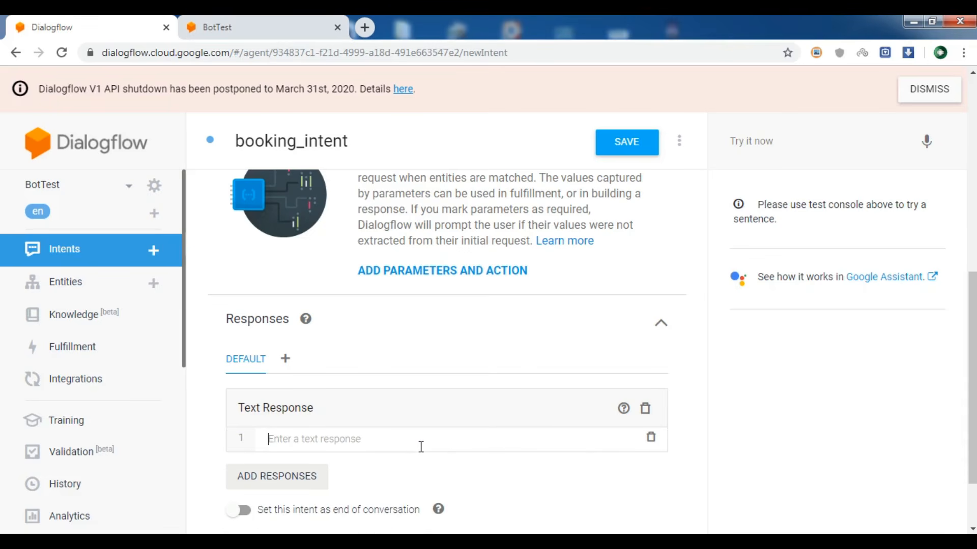
Enter "Thanks, i will book a table for you" as the first text response of booking_intent.
text(Thanks)
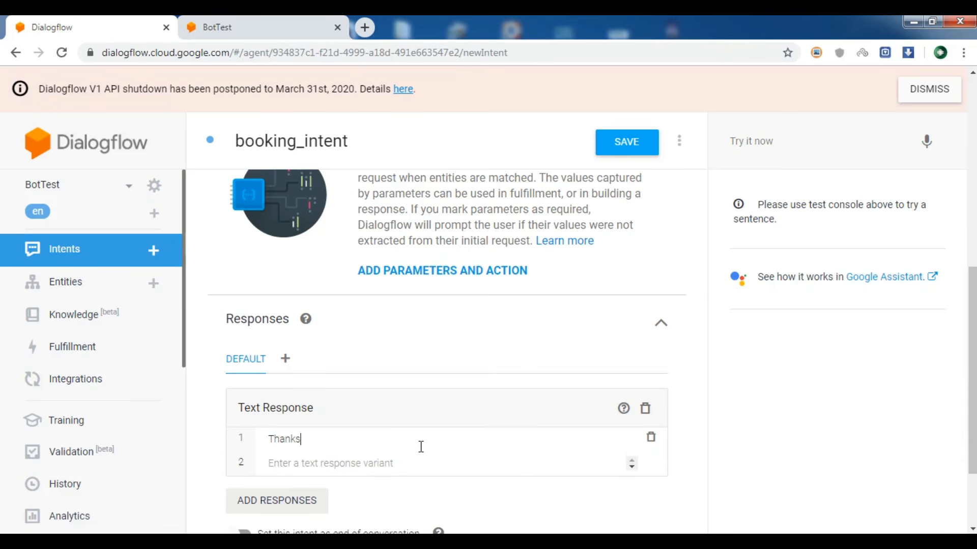
text(, iw i)
key(BackSpace)
text(i)
text( wo)
key(BackSpace)
text(ill book a table for you)
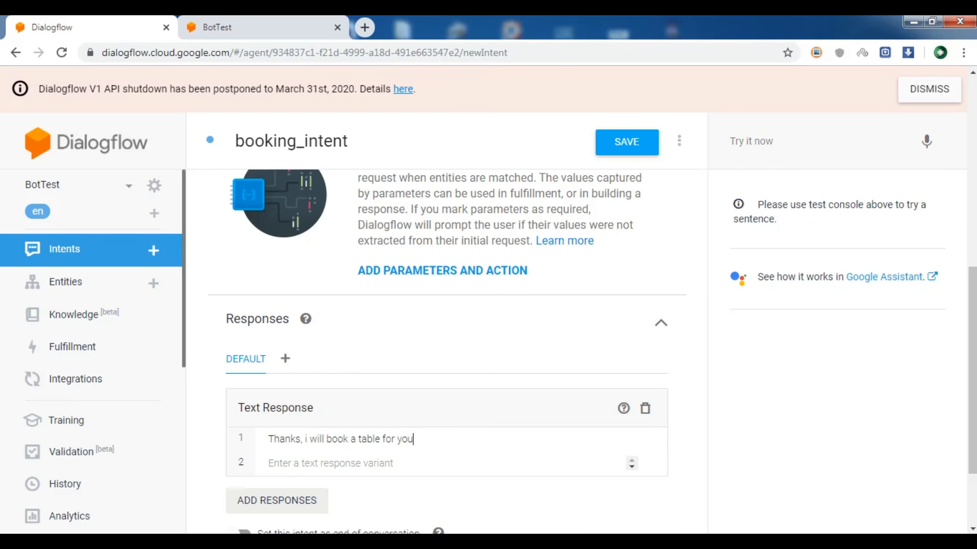
Add "iam going to book a table for you" as the second response variant and save booking_intent.
scroll(398, 456, down, 1)
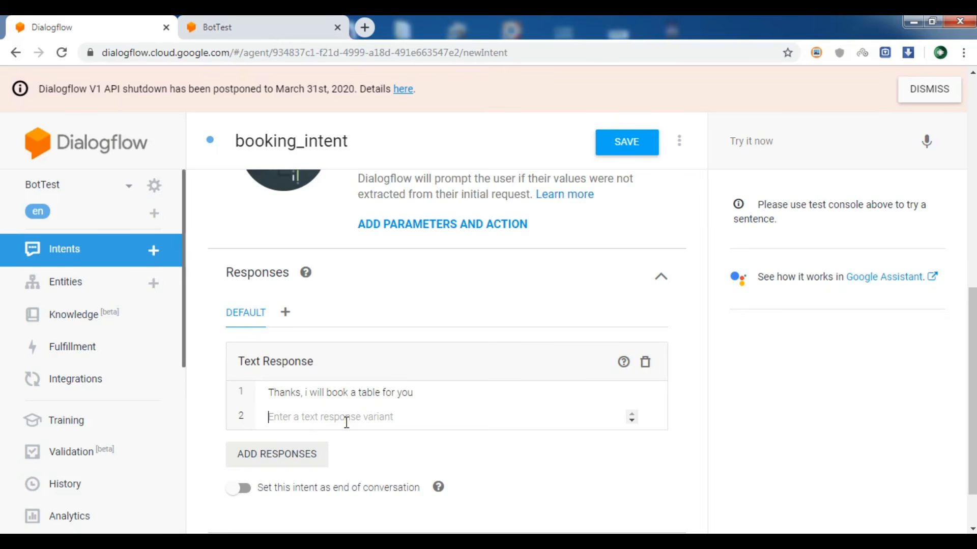
click(481, 404)
text(iam going to)
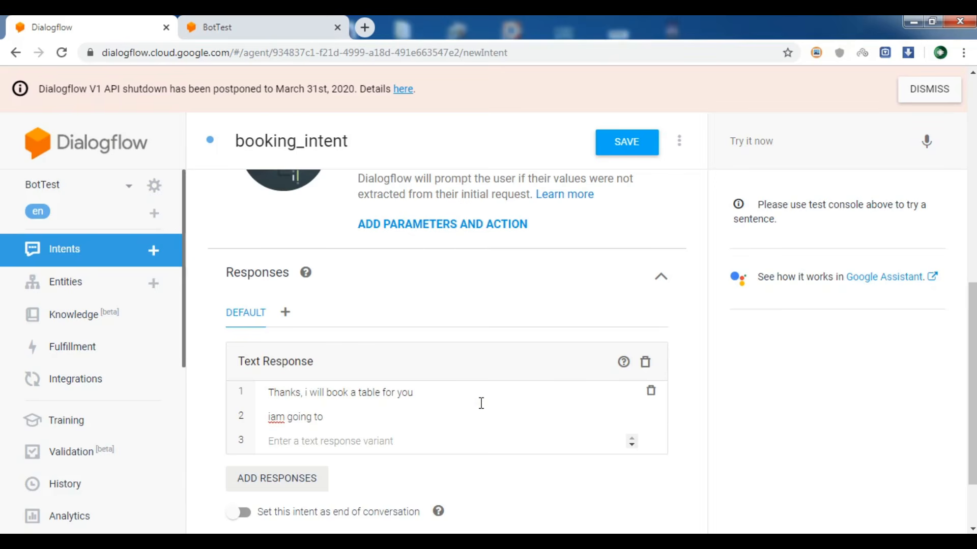
text( book a table for you)
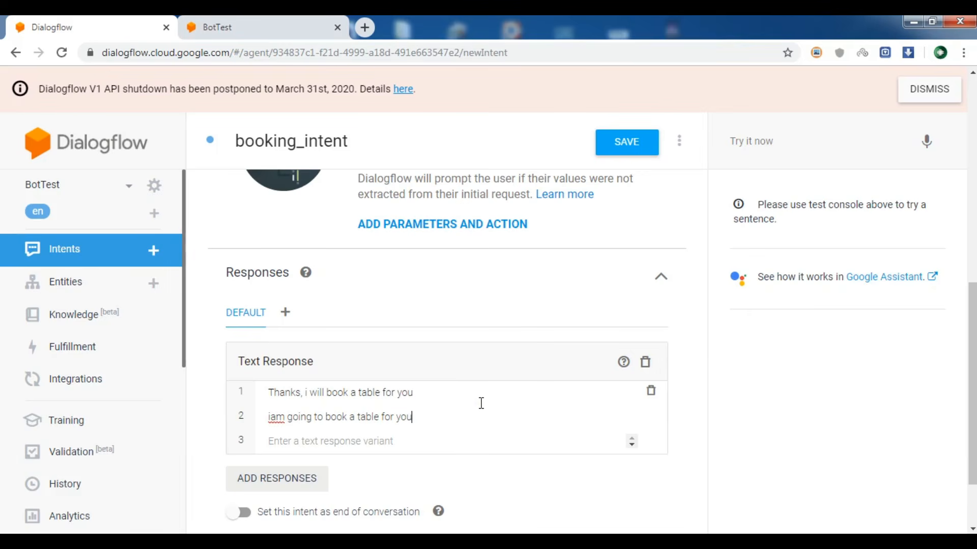
click(634, 154)
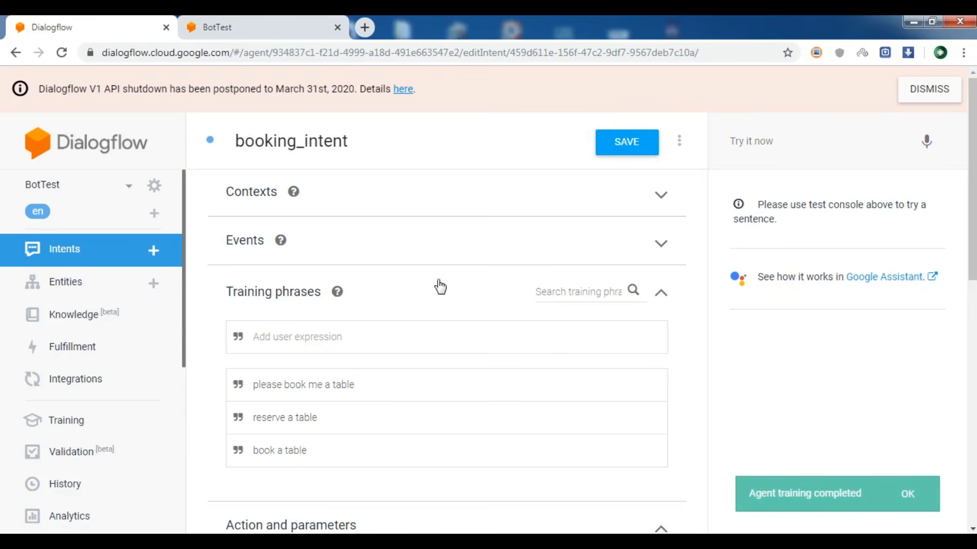
Switch to the BotTest web demo page, reload it and send "hi" to the bot.
click(246, 20)
click(62, 56)
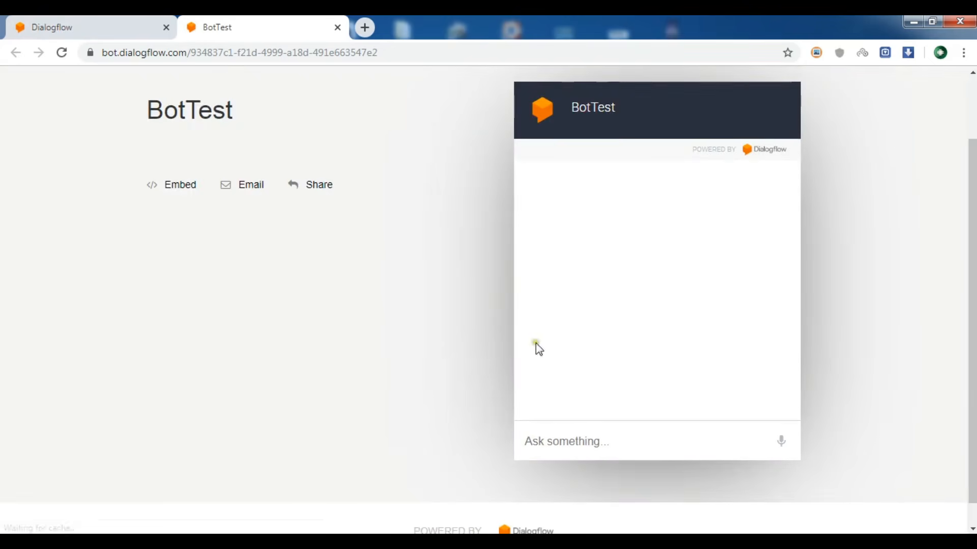
click(598, 440)
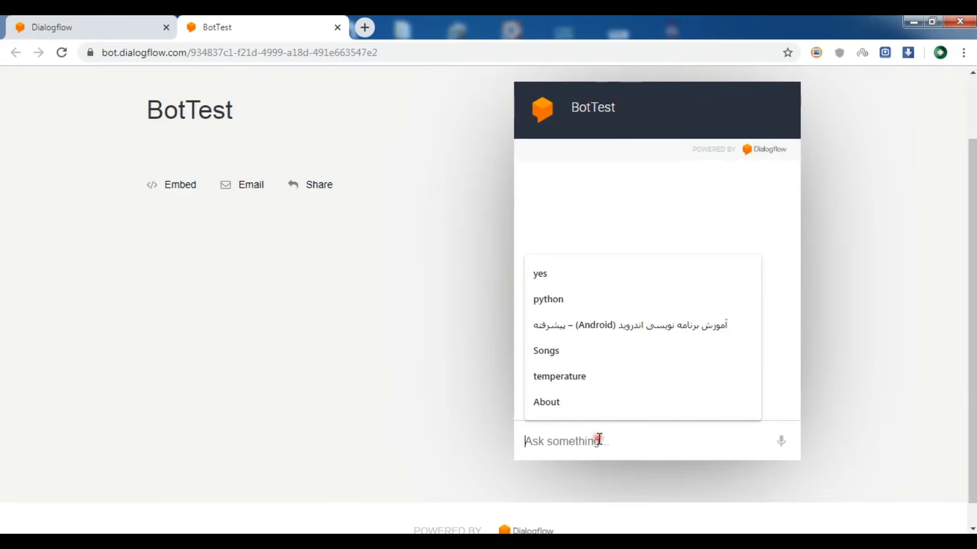
text(hi)
key(Return)
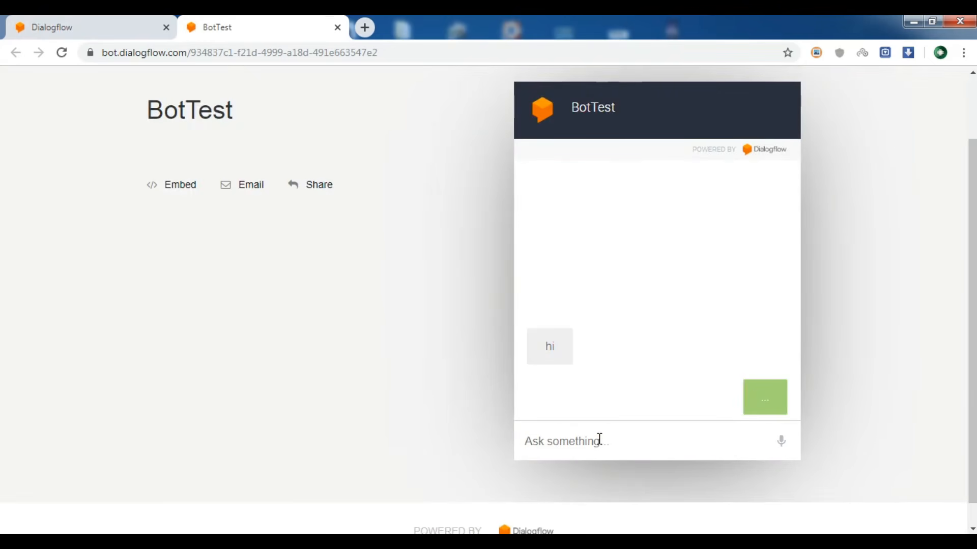
Send the message "please book me a table" to the bot to test booking_intent.
text(pleas)
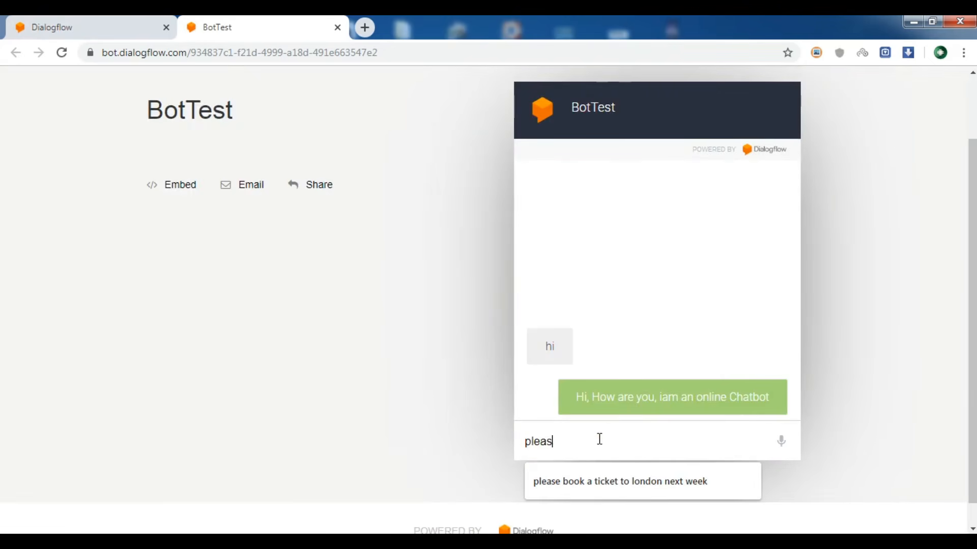
text(e book me)
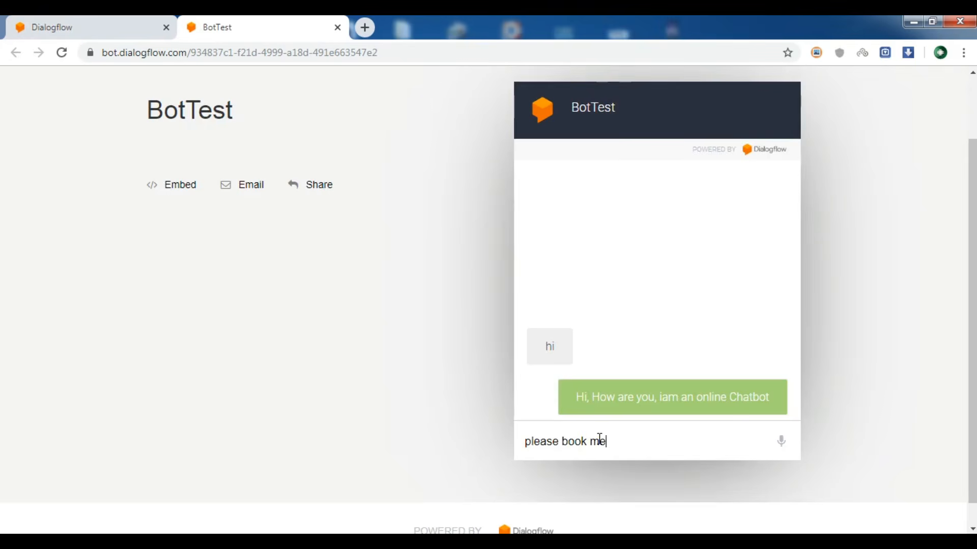
text( a table)
key(Return)
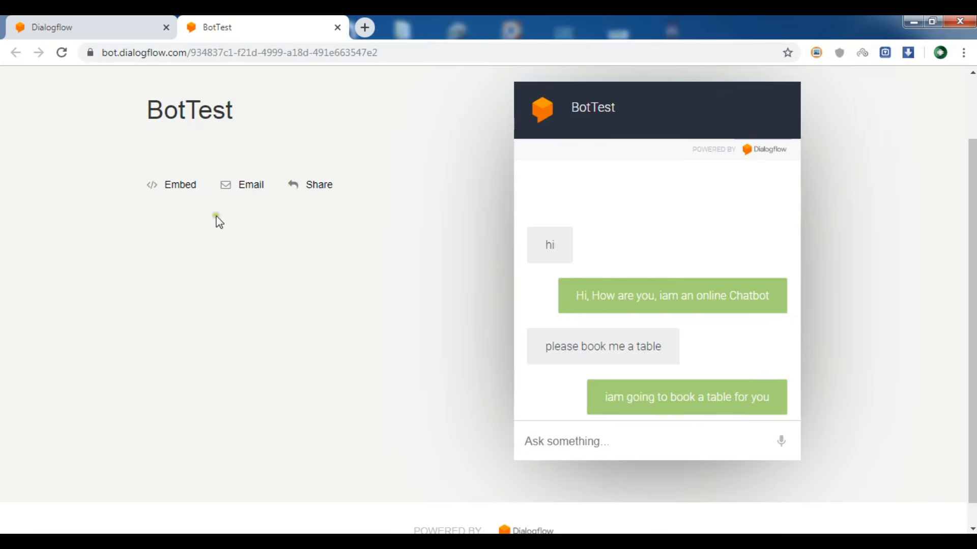
Return to the Dialogflow console and create a new intent named order_food.
click(109, 22)
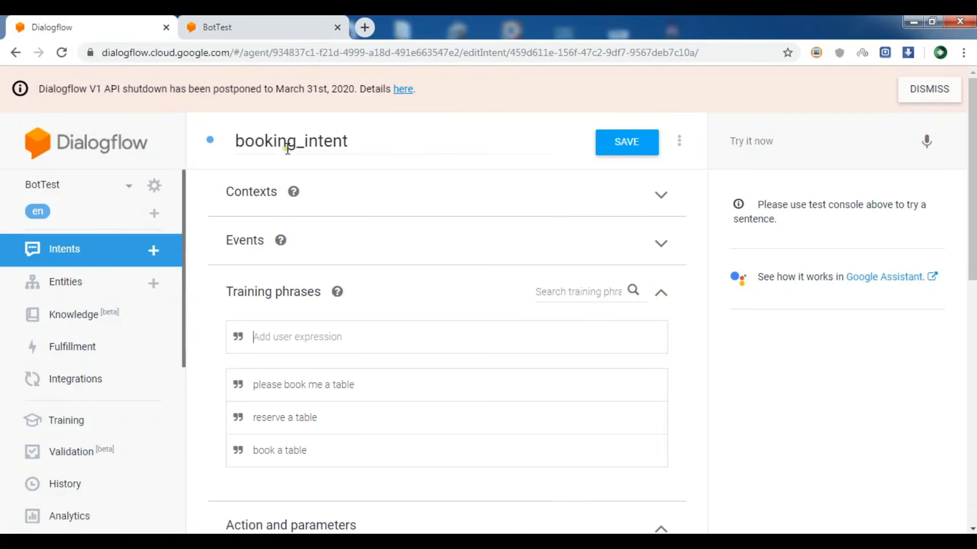
click(91, 254)
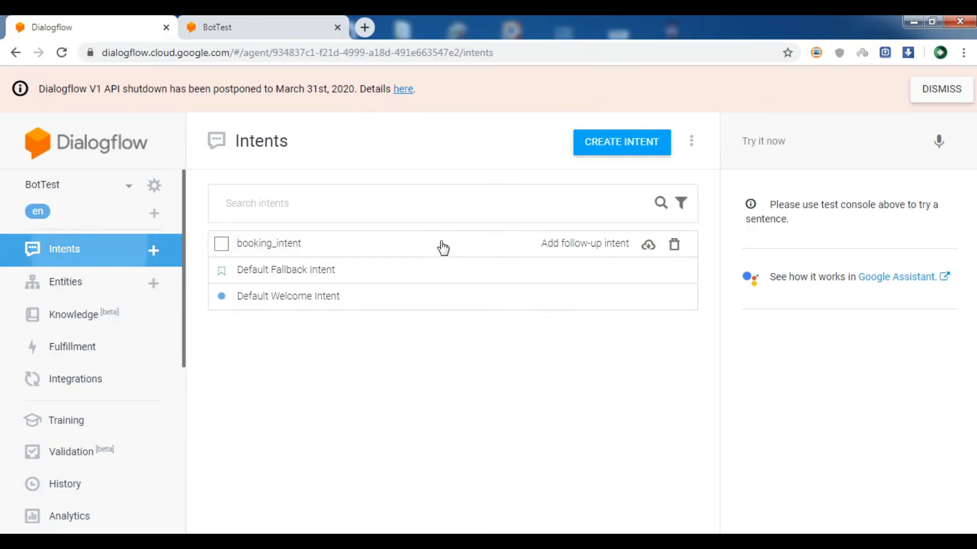
click(626, 146)
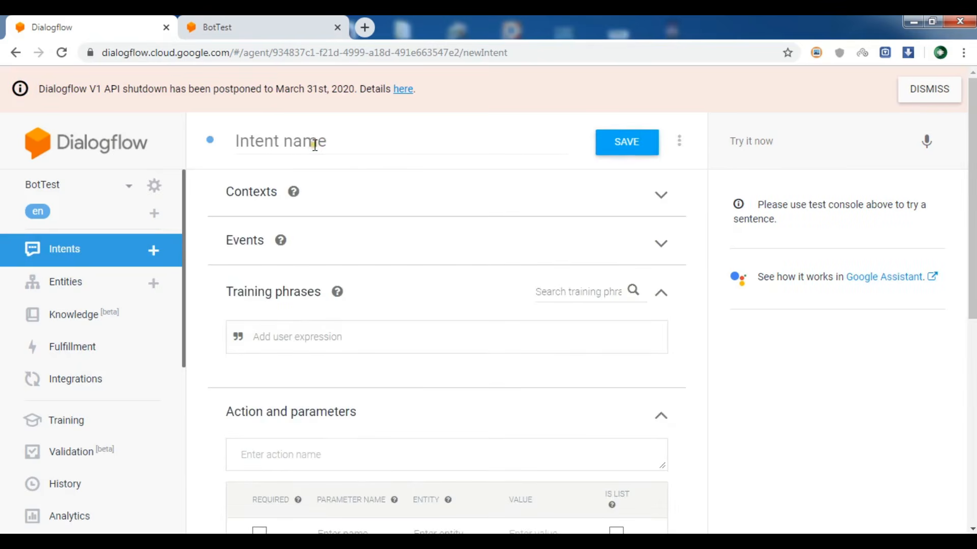
click(315, 143)
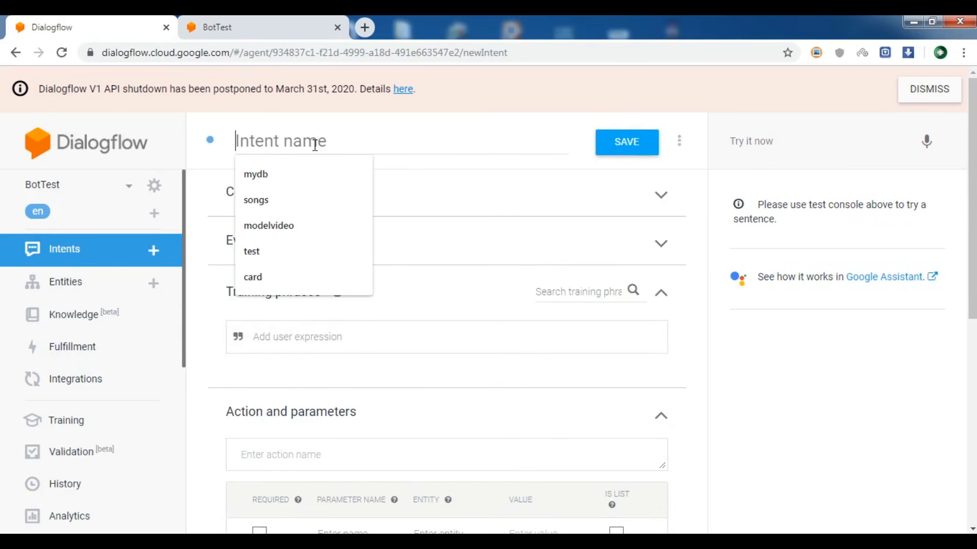
text(order_food)
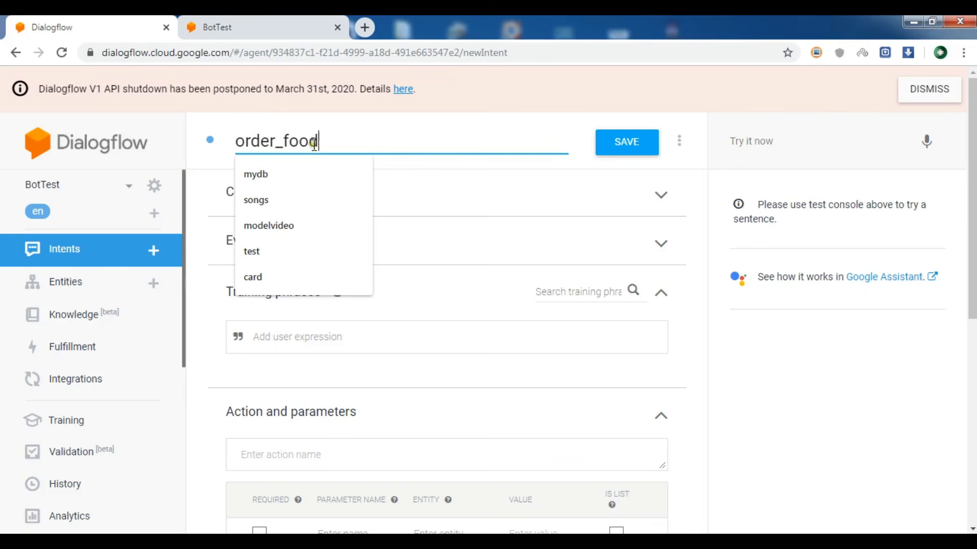
Add the training phrases "order food", "i want to order food" and "i want food" to order_food.
click(314, 340)
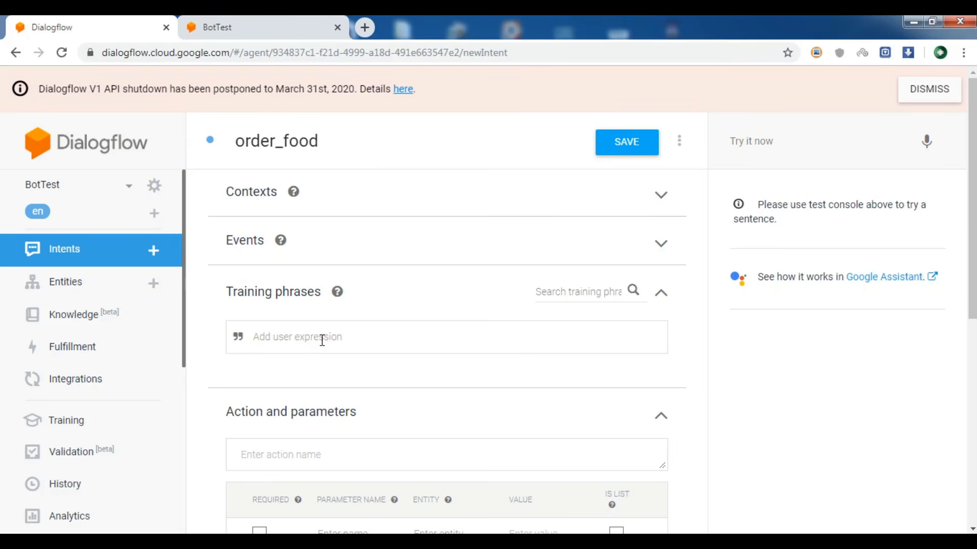
text(order food)
key(Return)
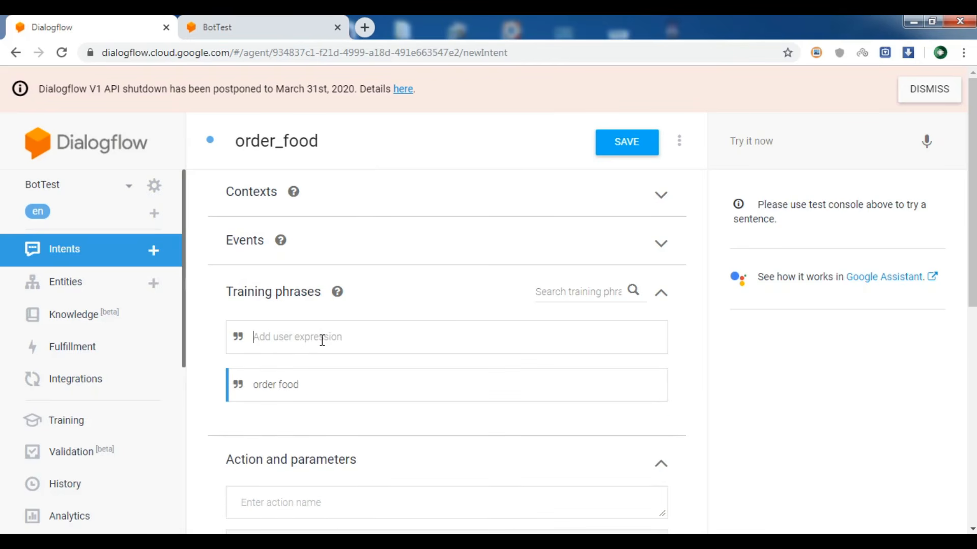
text(i want to order food)
key(Return)
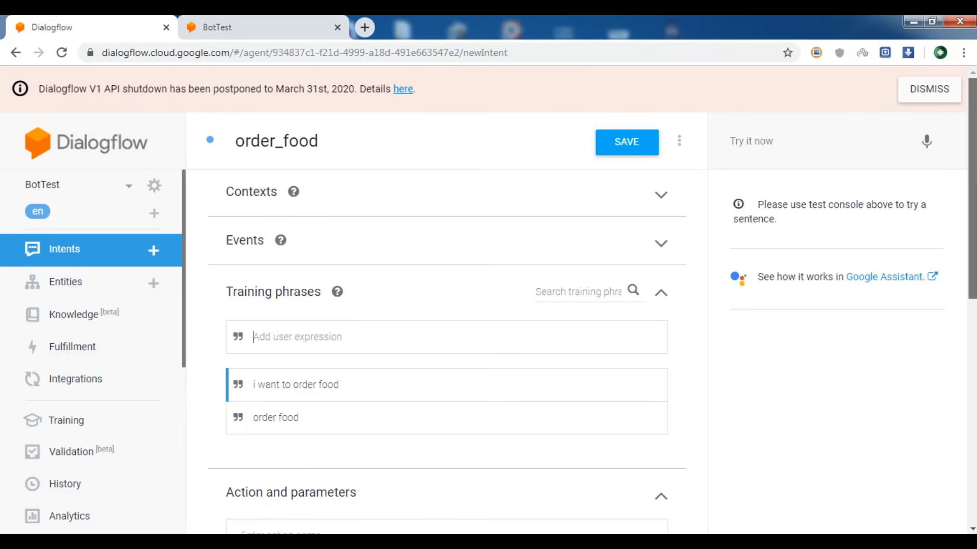
text(i wanr)
key(BackSpace)
text(t food)
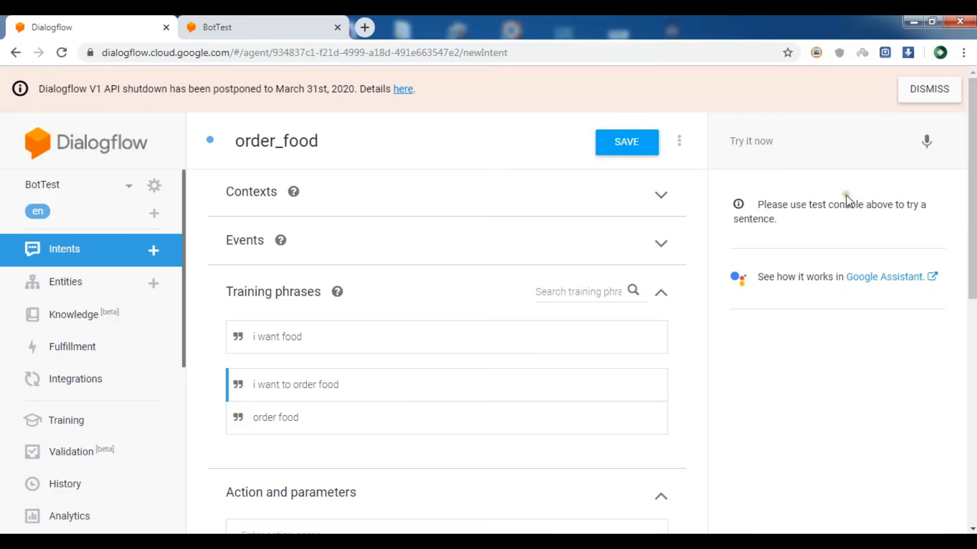
key(Return)
Add the text response "OK, i will bring food for you at your table" to order_food and save the intent.
drag(972, 237, 970, 451)
click(362, 353)
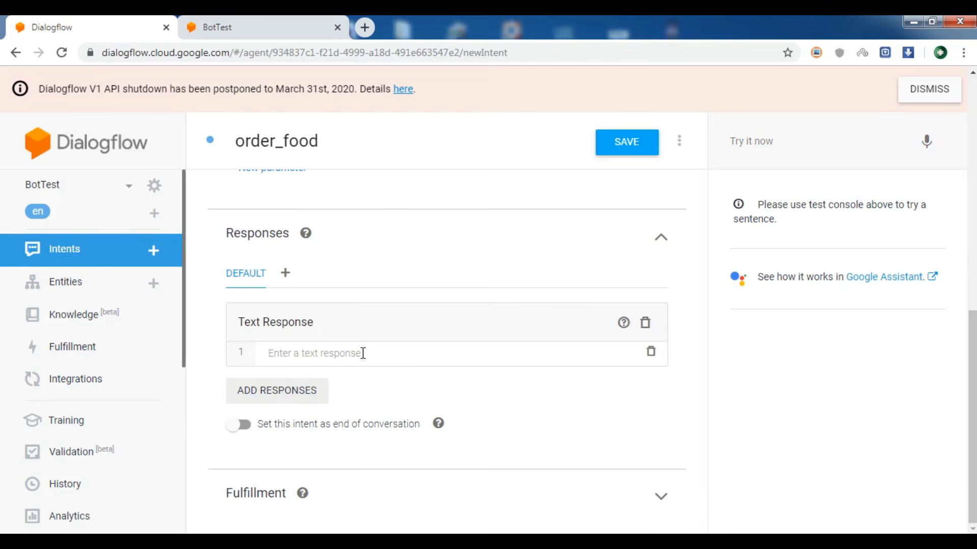
text(OK, i)
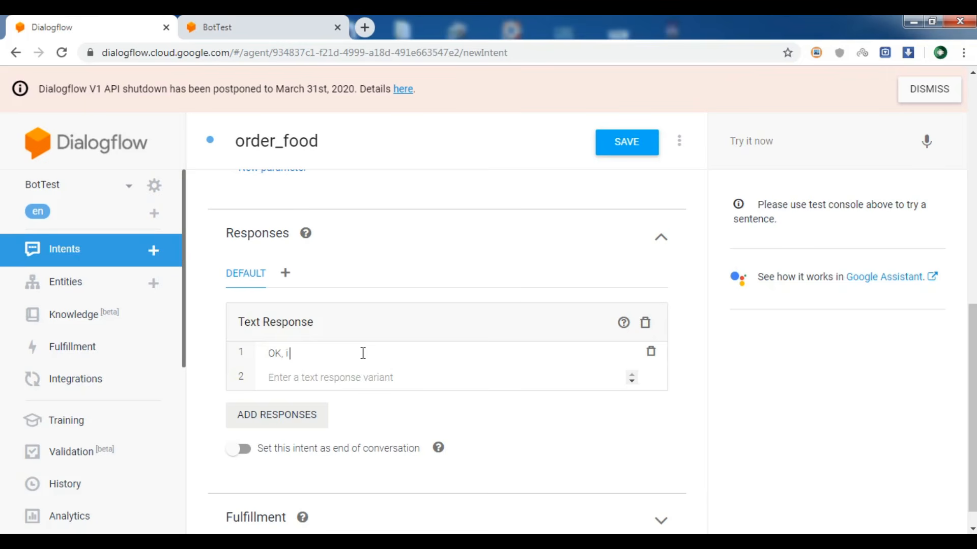
text( will bring food for your)
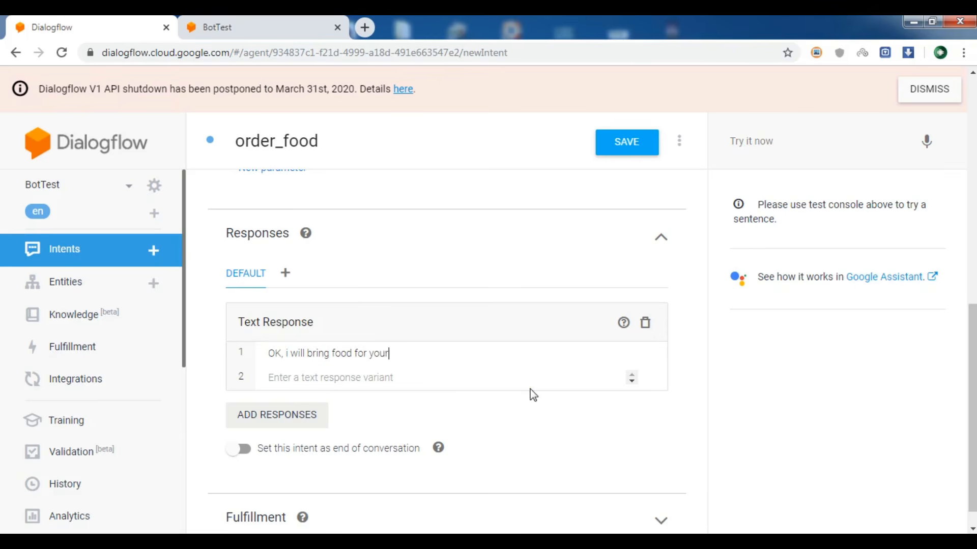
key(BackSpace)
text(at your table)
click(633, 150)
click(611, 150)
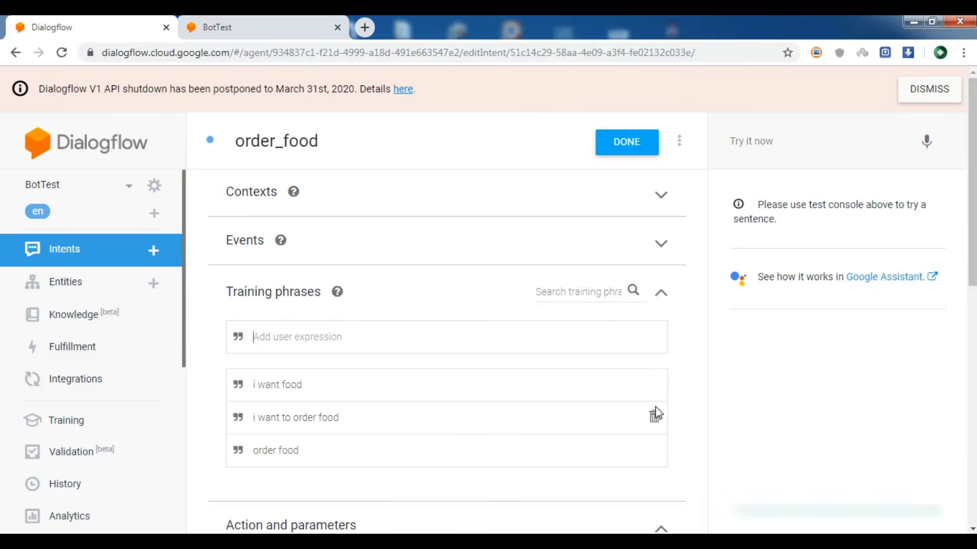
Return to the BotTest web demo page, reload it and greet the bot with "hi".
click(249, 25)
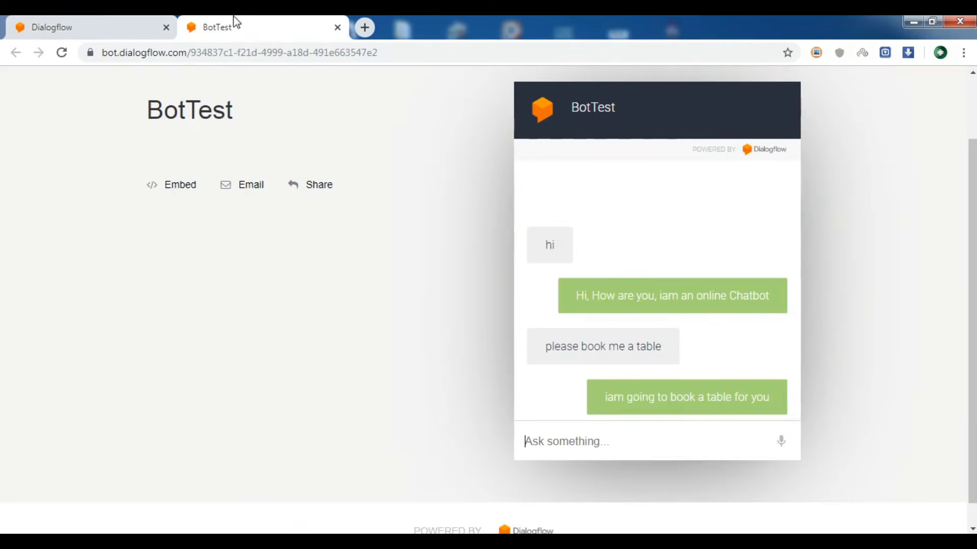
click(61, 52)
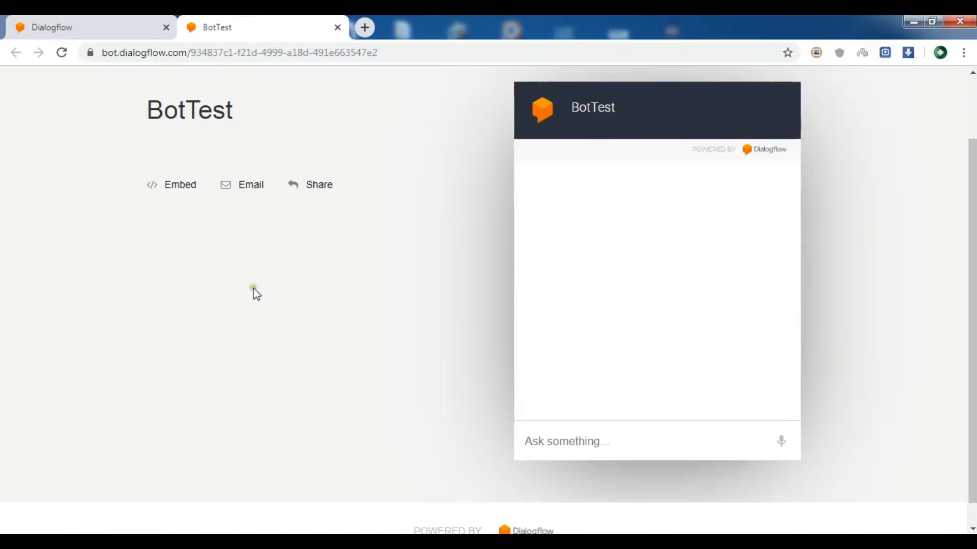
click(572, 444)
text(hi)
key(Return)
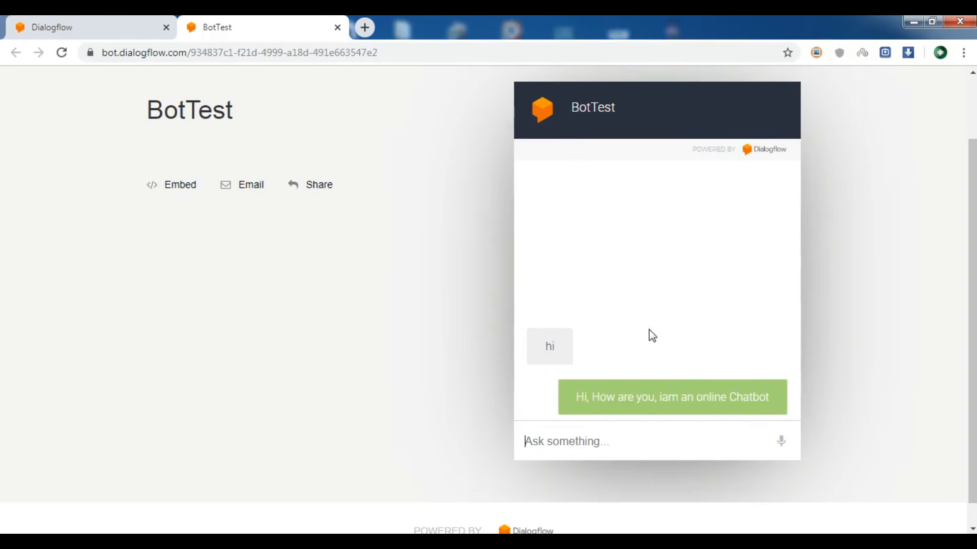
Test the food ordering intent in the web demo with "please bring for me food", and the fallback with "dfdfdfd".
text(ple)
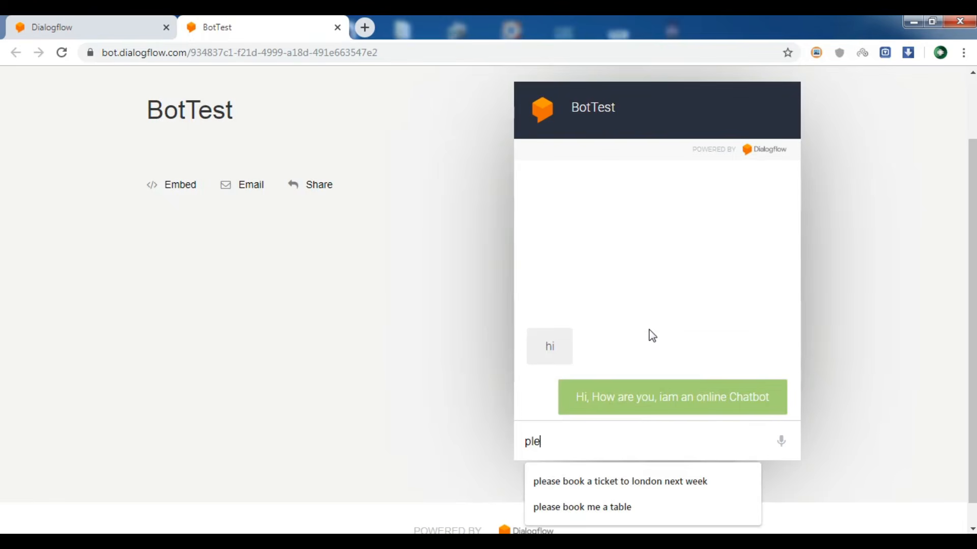
text(ase bring)
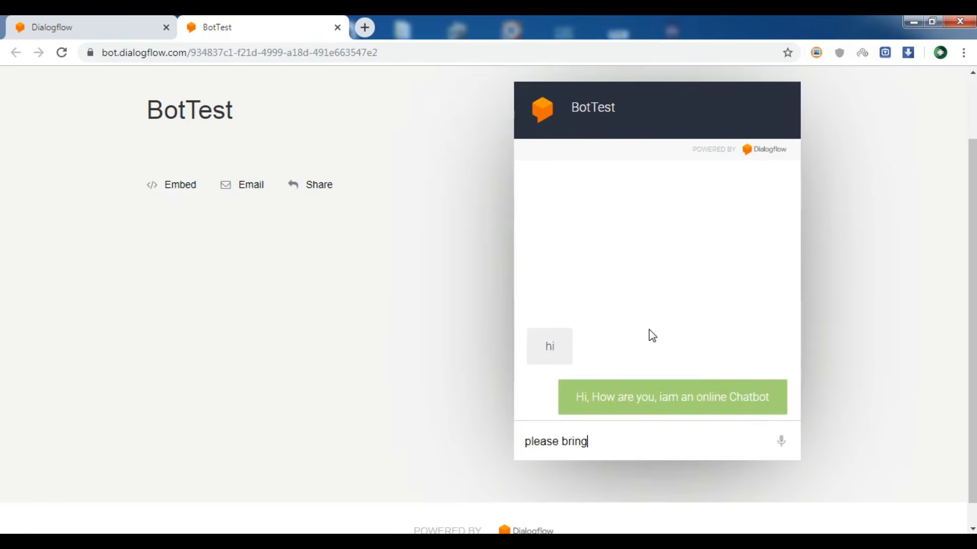
text( for me food)
key(Return)
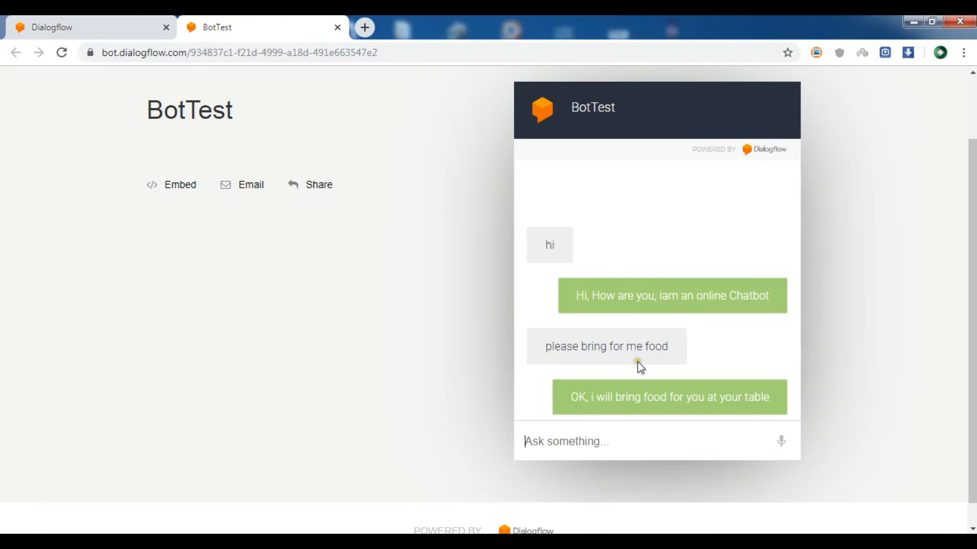
text(dfdfdfd)
key(Return)
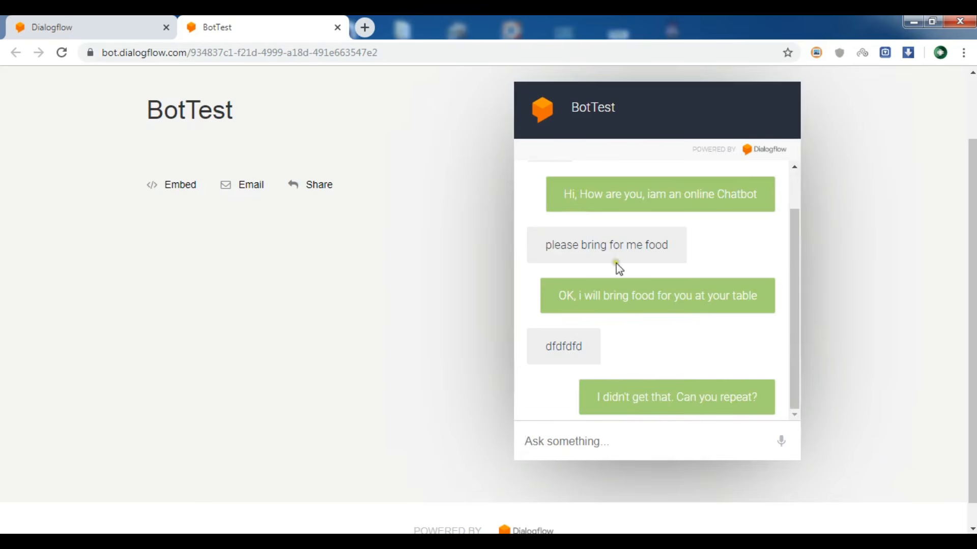
click(688, 431)
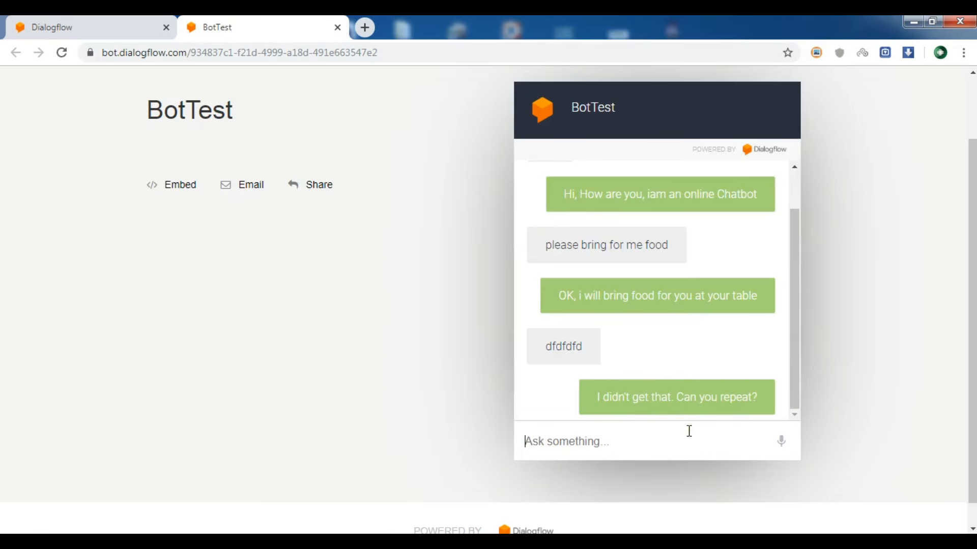
Return to the Dialogflow console and open booking_intent from the list of intents.
click(49, 21)
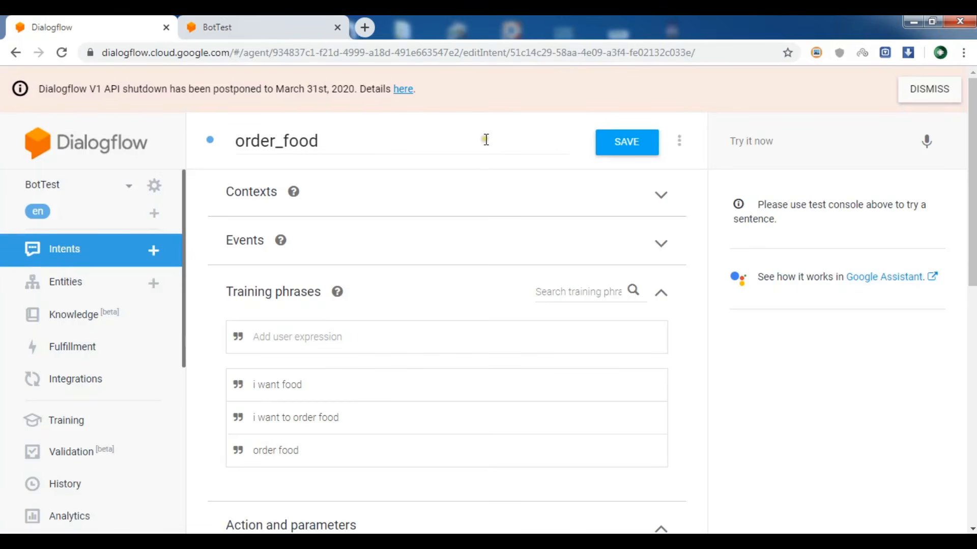
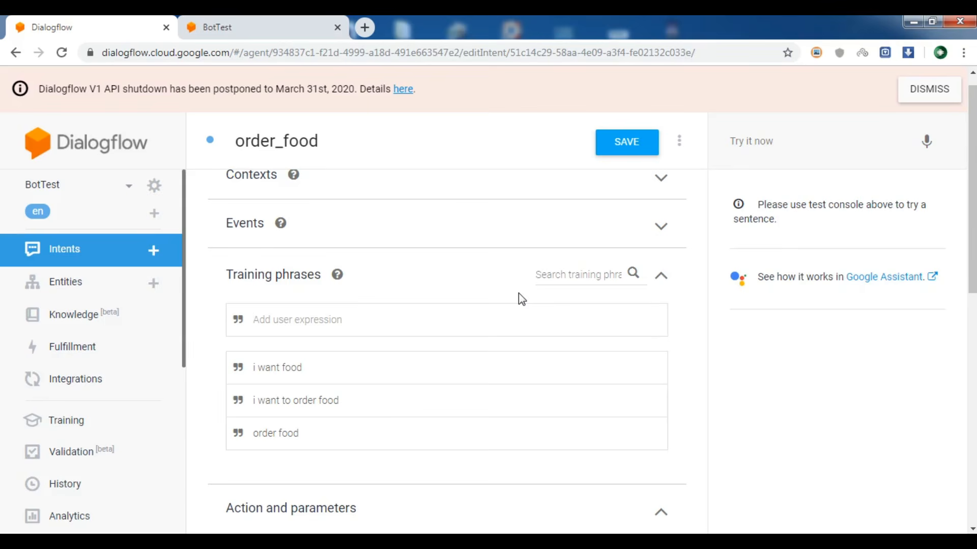
drag(972, 186, 973, 175)
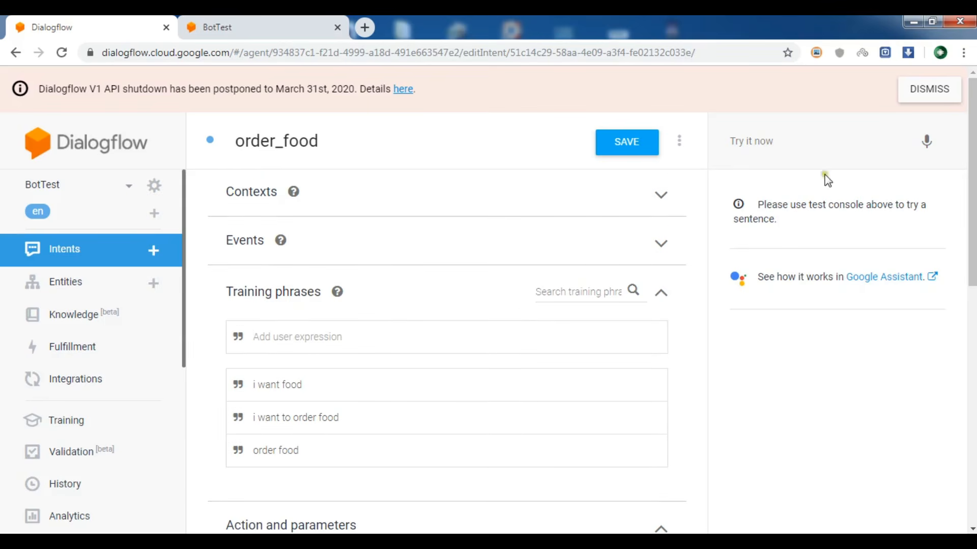
click(84, 250)
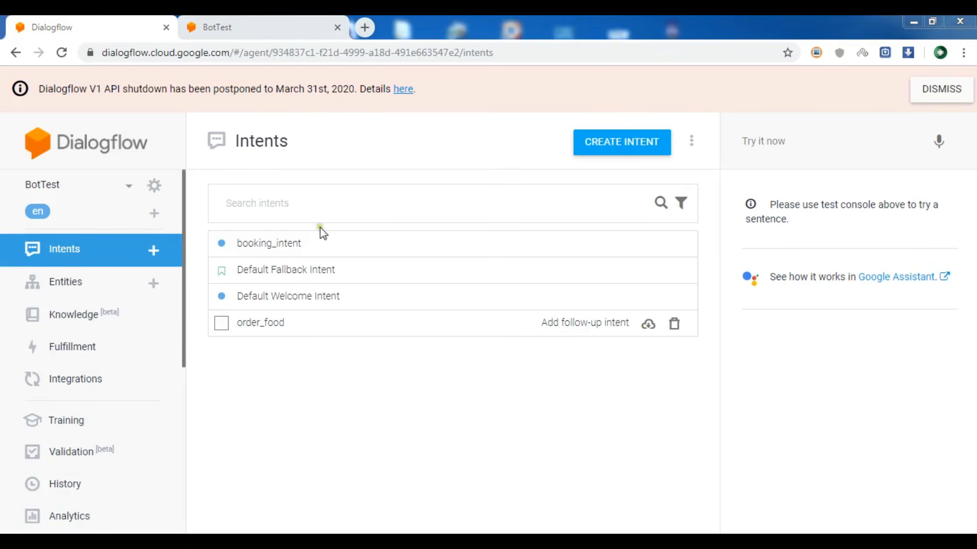
click(328, 250)
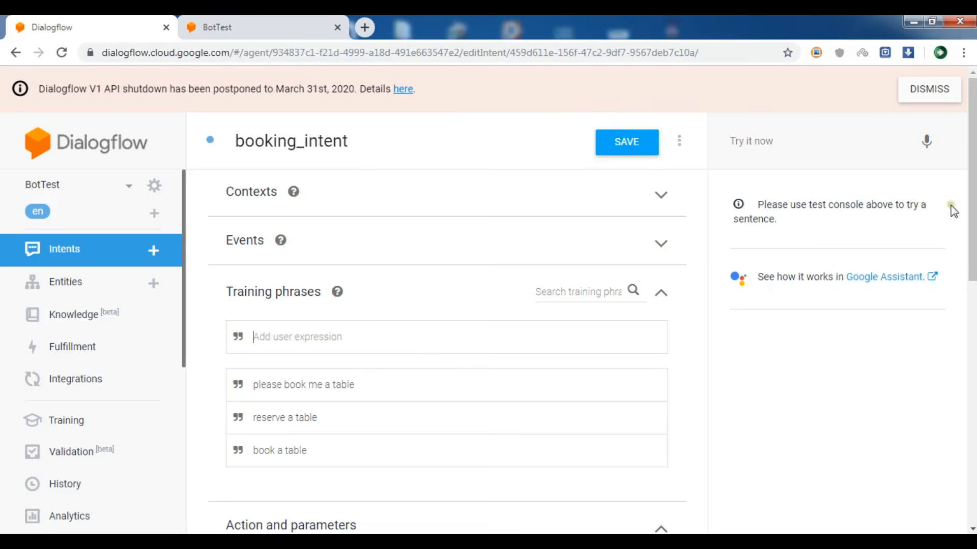
scroll(973, 261, down, 4)
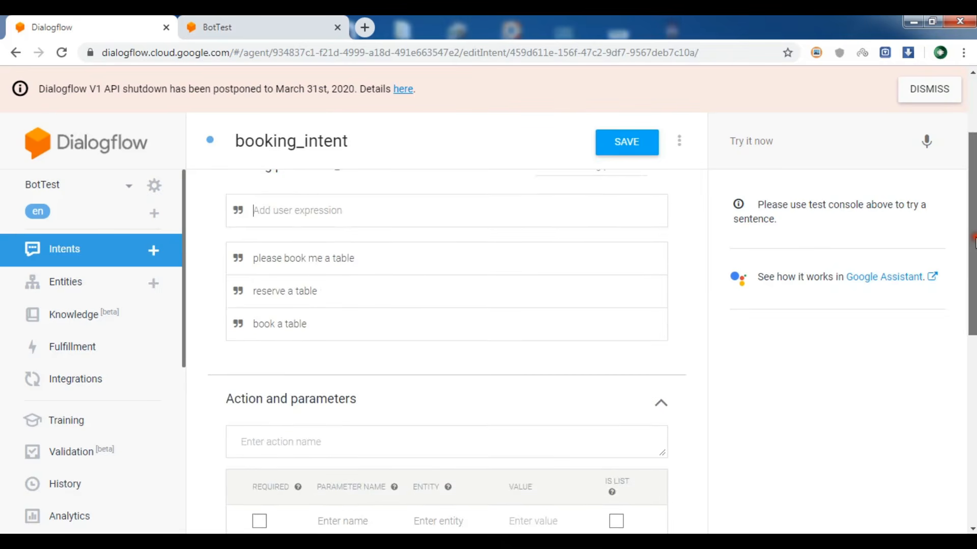
drag(975, 259, 975, 266)
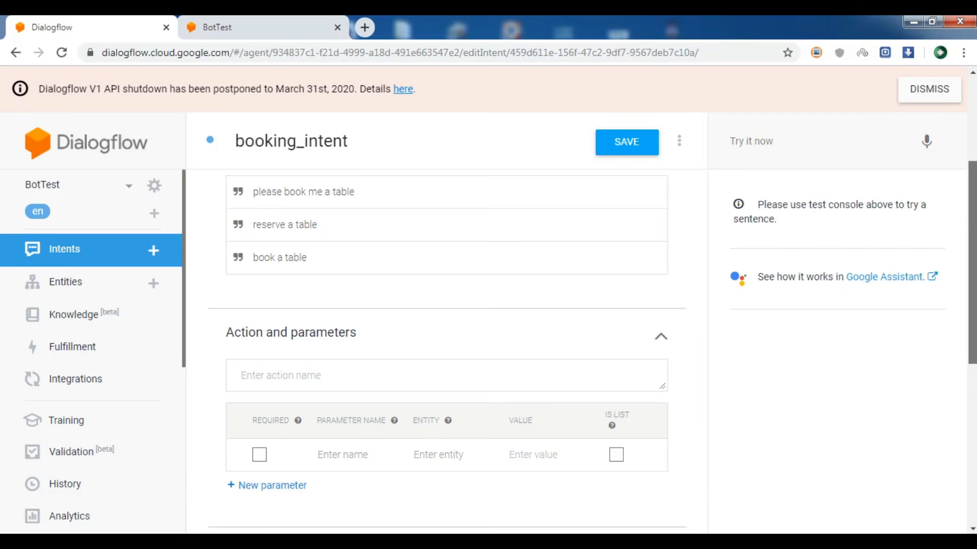
scroll(971, 275, down, 1)
scroll(972, 275, down, 1)
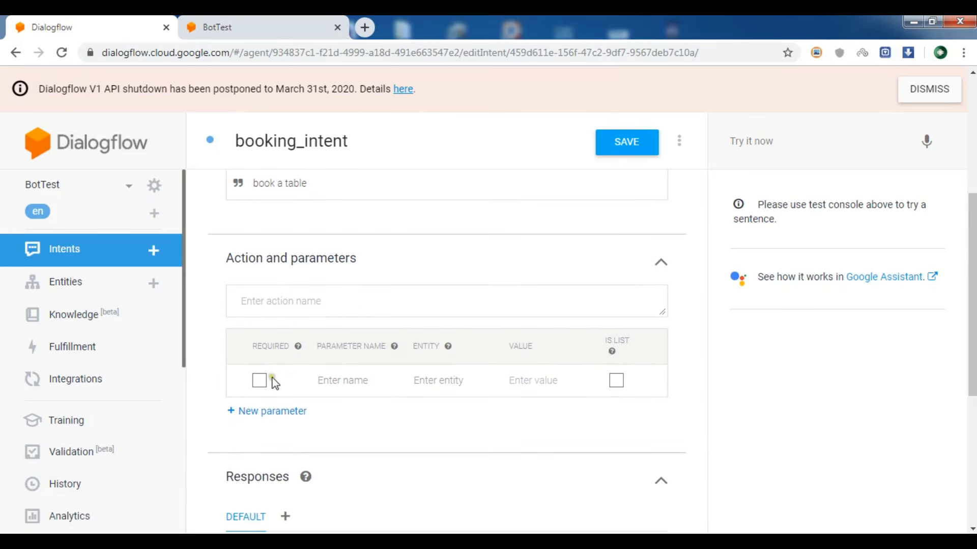
click(337, 380)
text(date)
click(457, 380)
text(@)
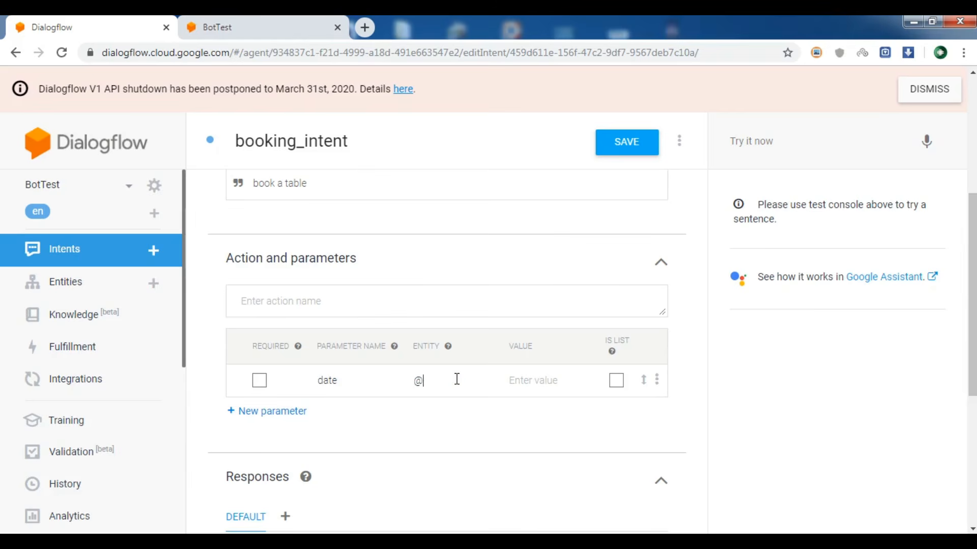
text(da)
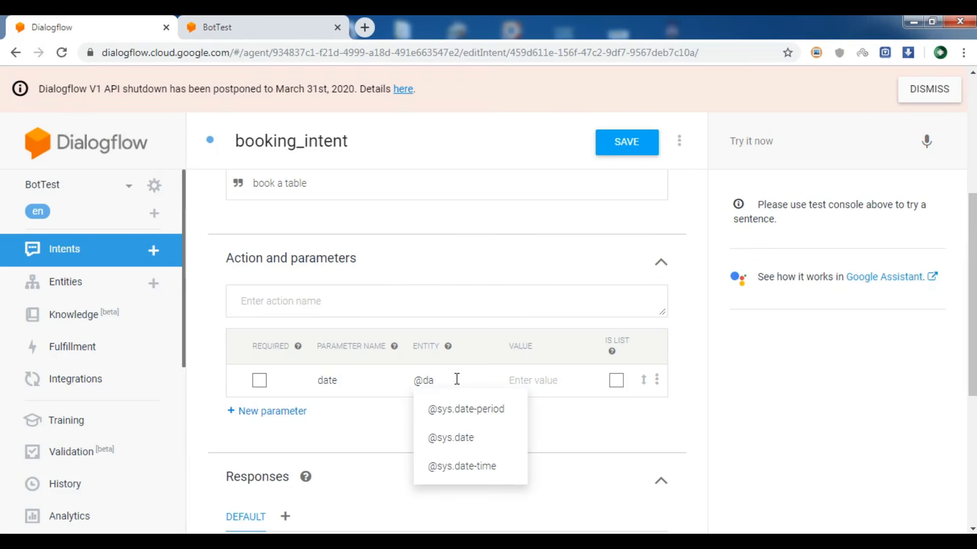
click(474, 412)
click(541, 382)
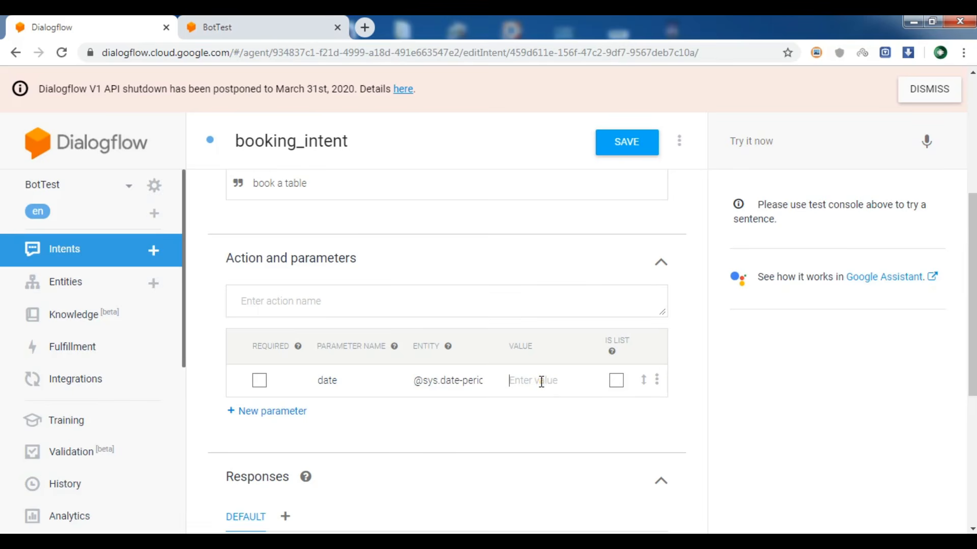
text($date)
Add the training phrase "book a table next week" to booking_intent and show the parameter annotation on "next week".
scroll(972, 295, up, 4)
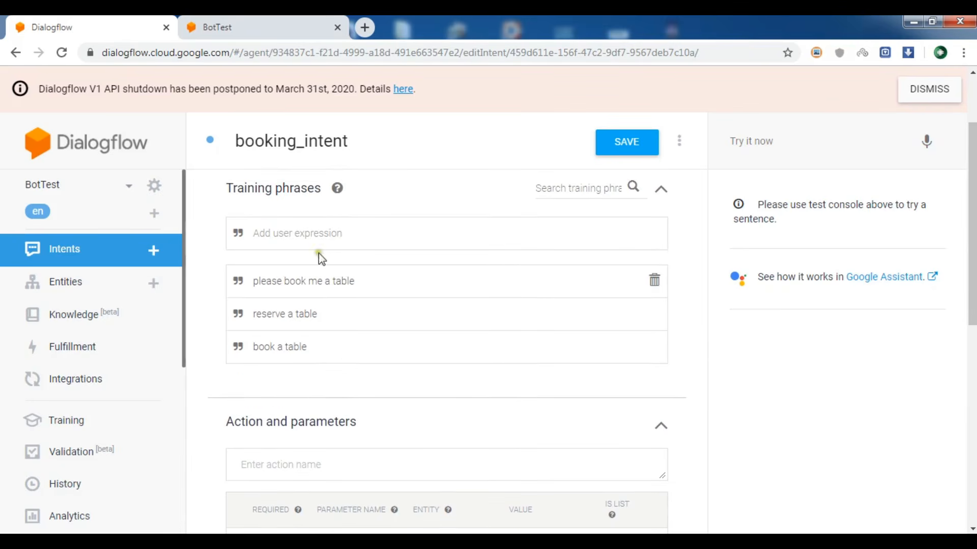
click(311, 233)
text(book a table)
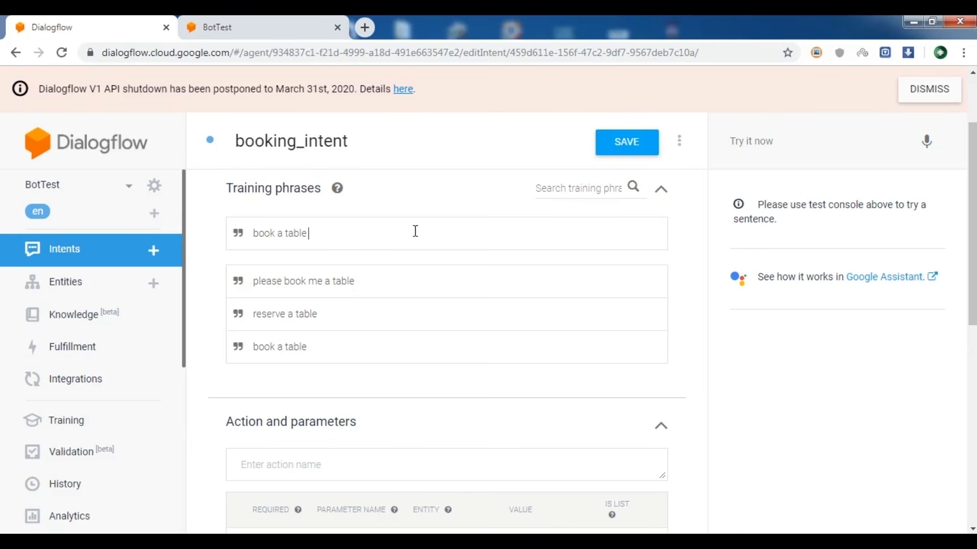
text(next week)
key(Return)
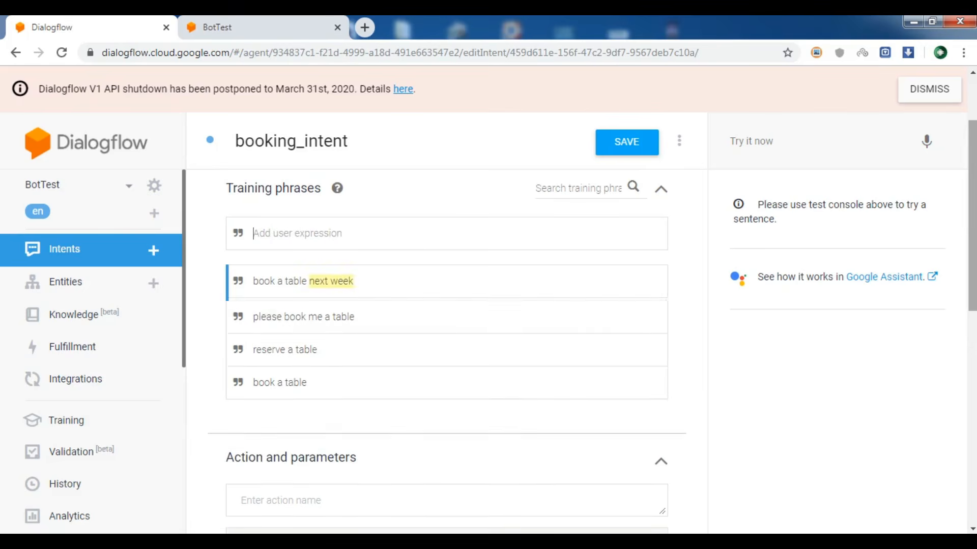
scroll(325, 295, down, 1)
click(331, 261)
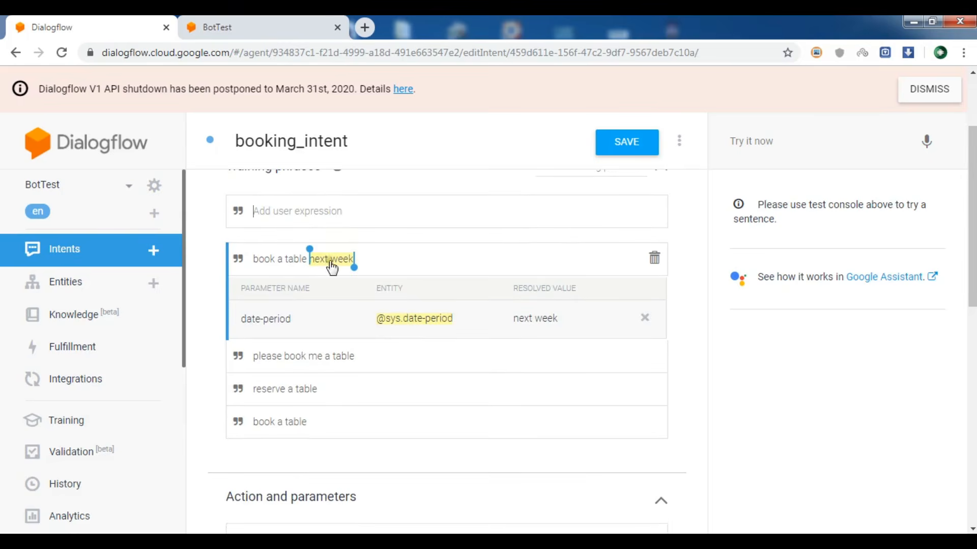
click(271, 323)
Delete the manually added date parameter from booking_intent.
scroll(437, 351, down, 3)
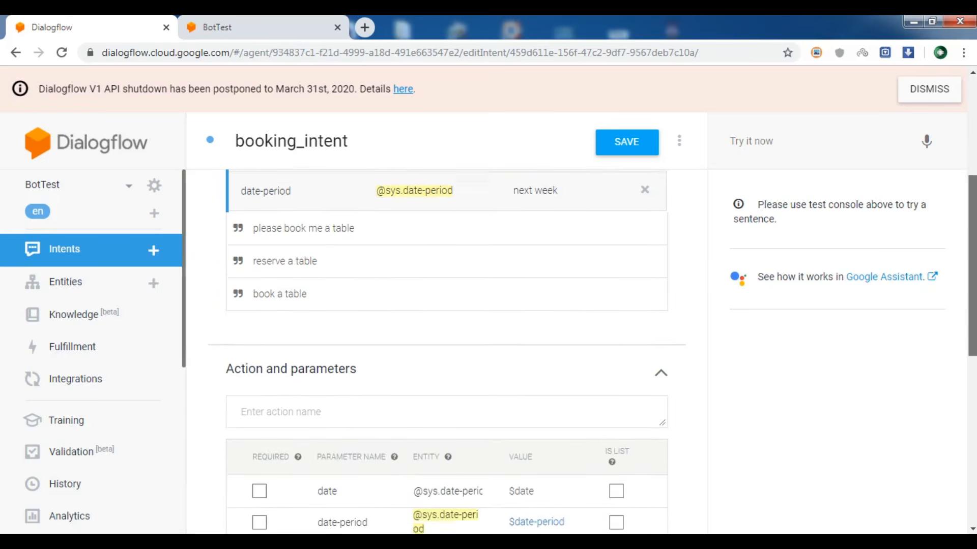
scroll(438, 351, down, 2)
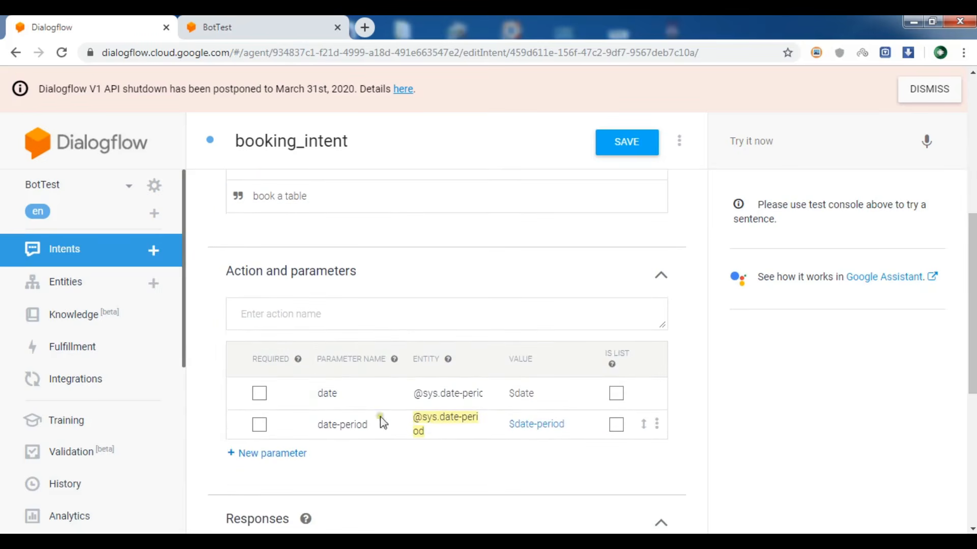
click(657, 395)
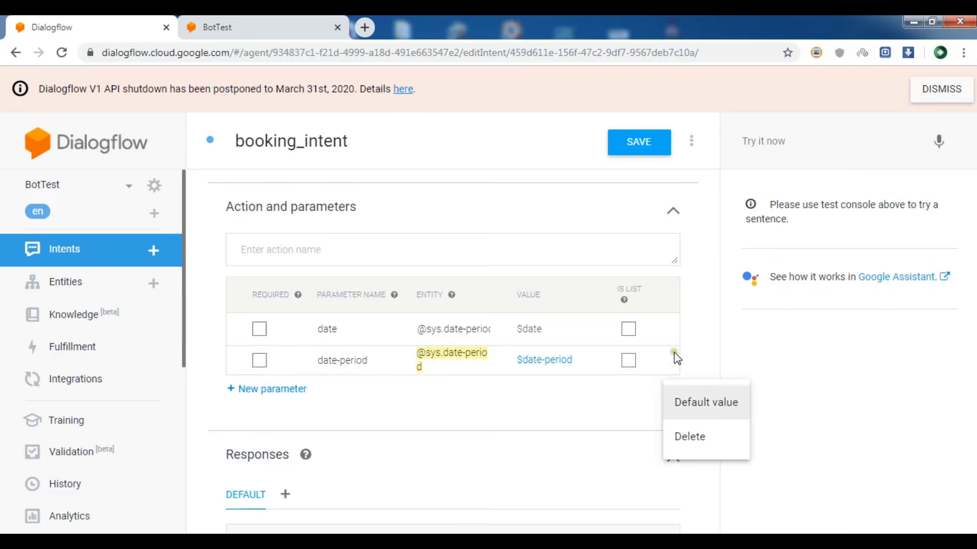
click(689, 438)
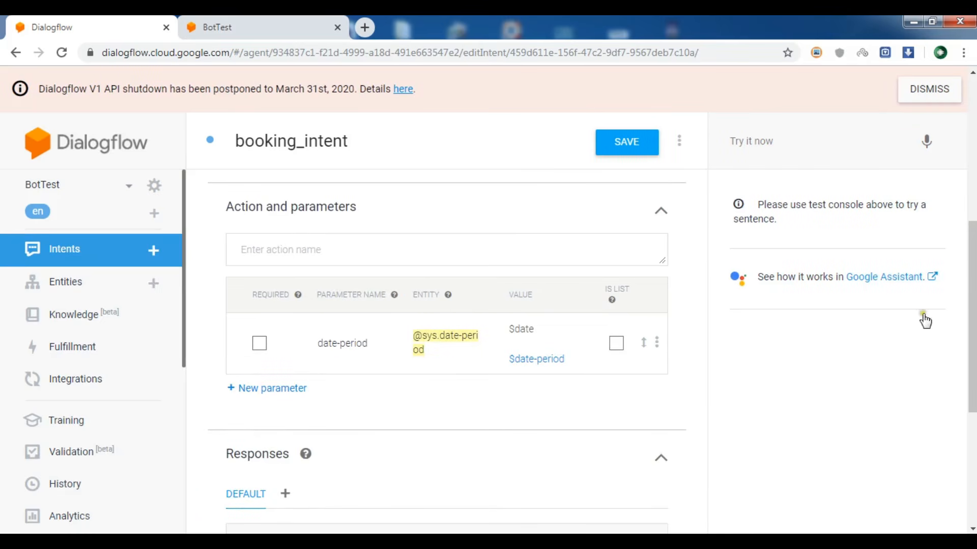
Extend the first text response to "Thanks, i will book a table for you for $date-period" and save booking_intent.
drag(974, 282, 973, 373)
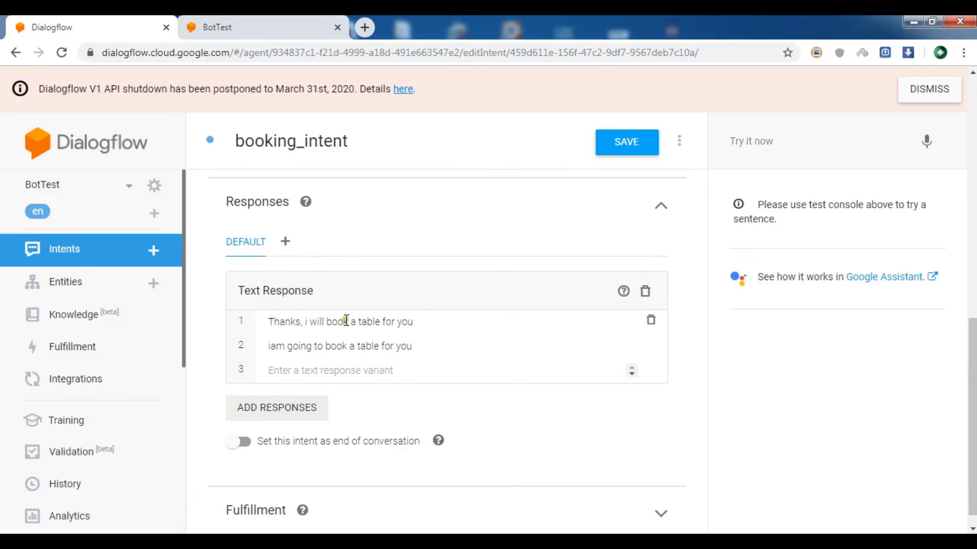
click(430, 322)
text($da)
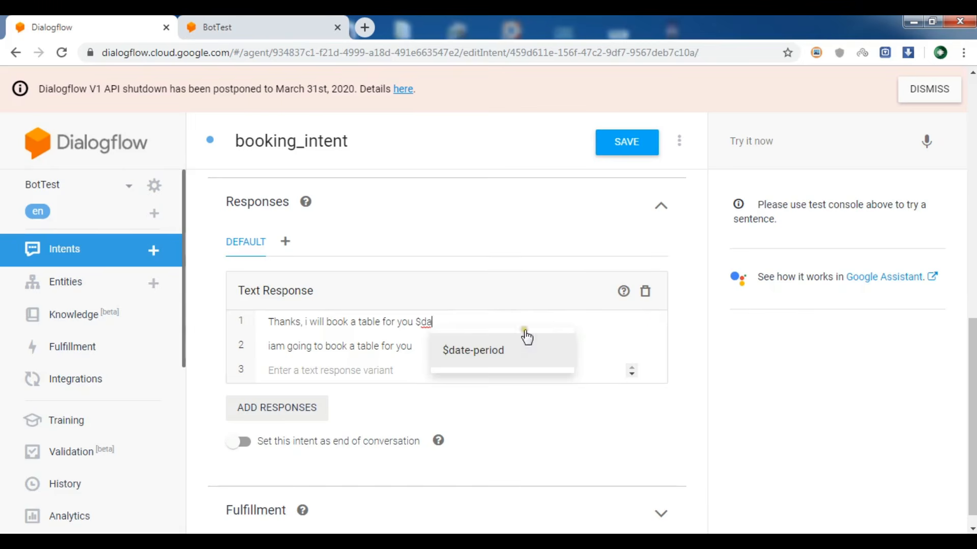
click(506, 350)
click(416, 321)
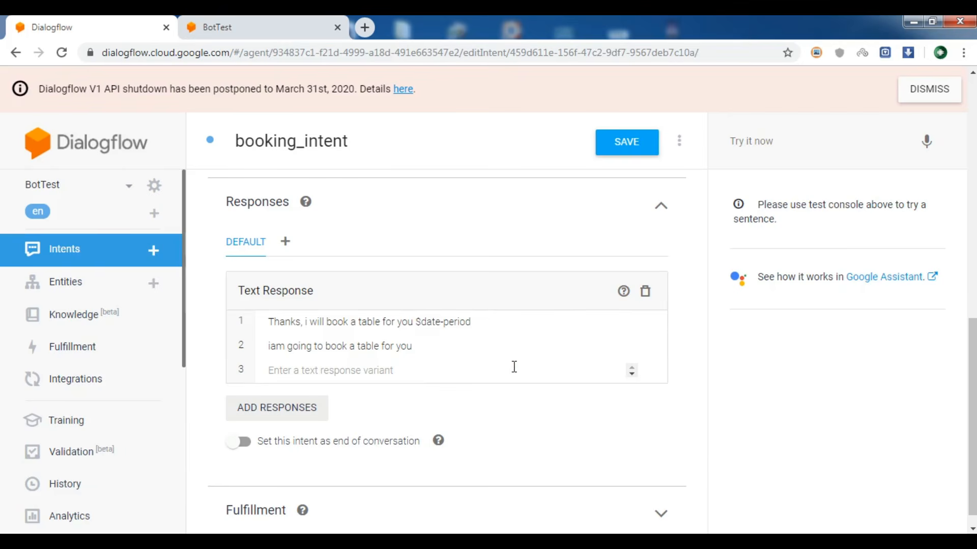
text(for)
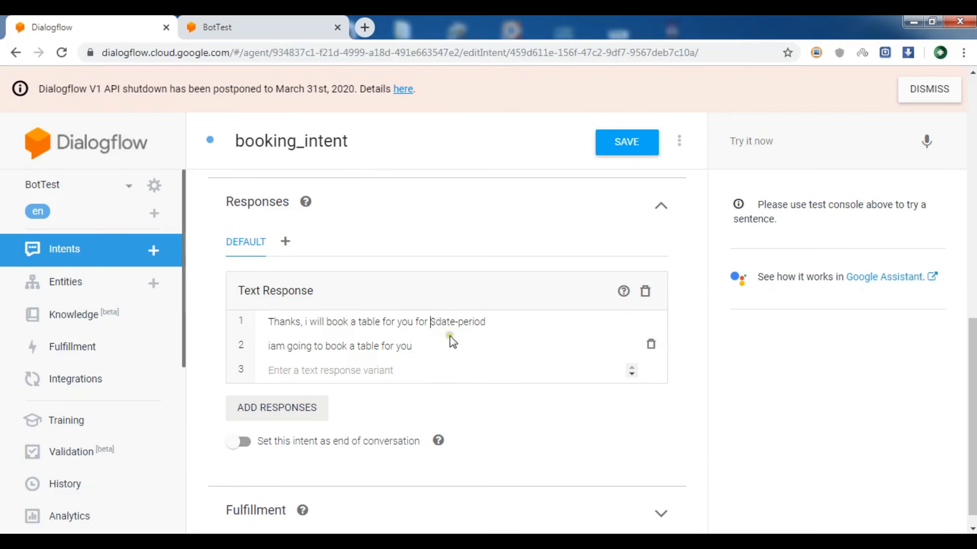
click(637, 144)
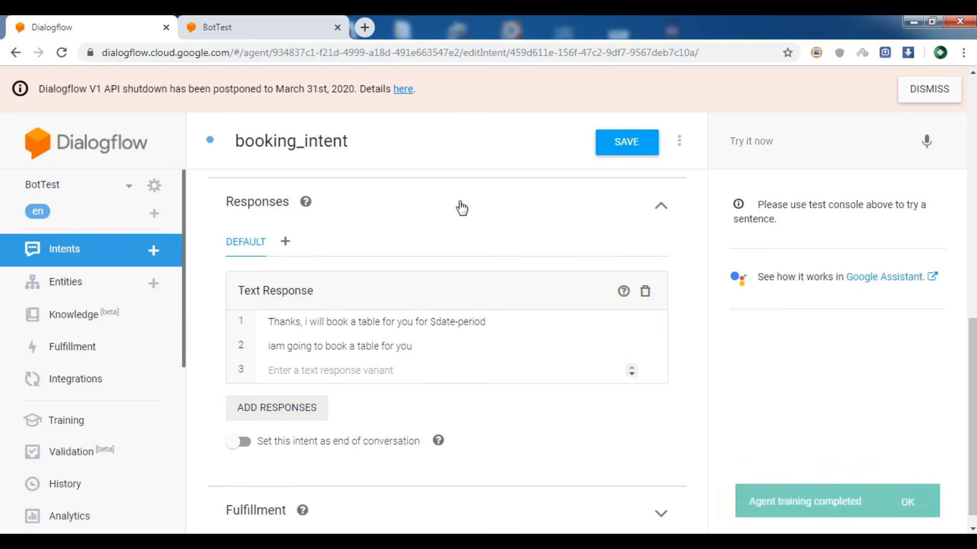
Reload the BotTest web demo page, greet the bot with "hello" and send "book me a table for next week".
click(268, 20)
click(63, 52)
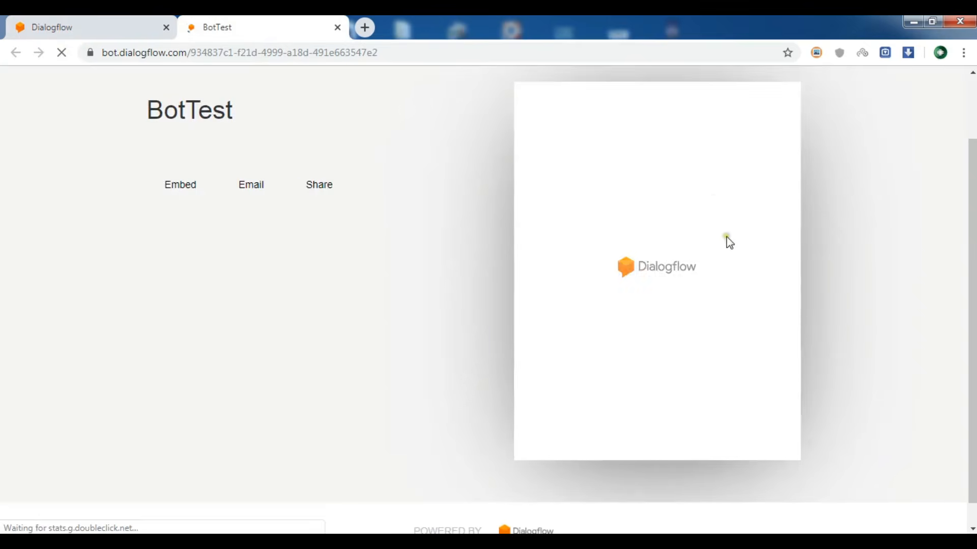
click(594, 435)
text(hello)
key(Return)
text(book me a)
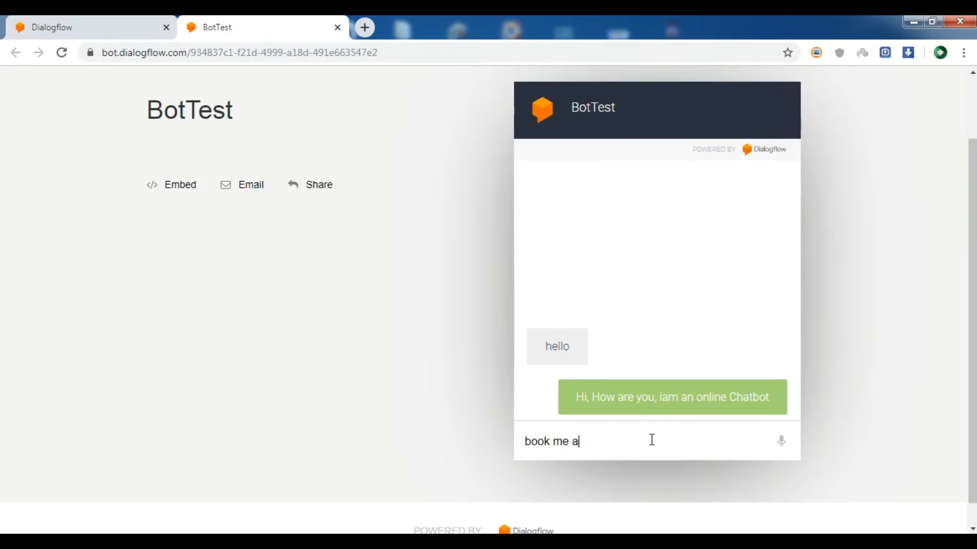
text( table for next)
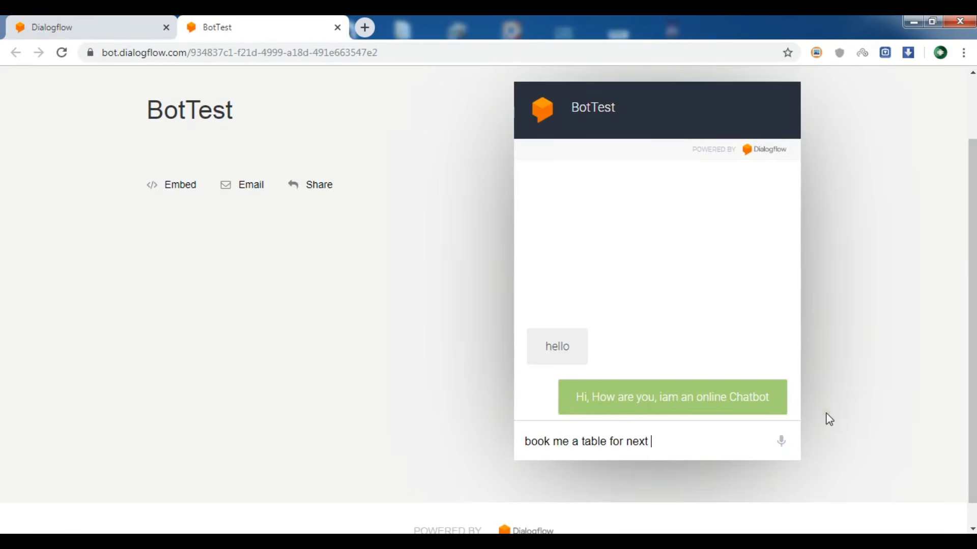
text( week)
key(Return)
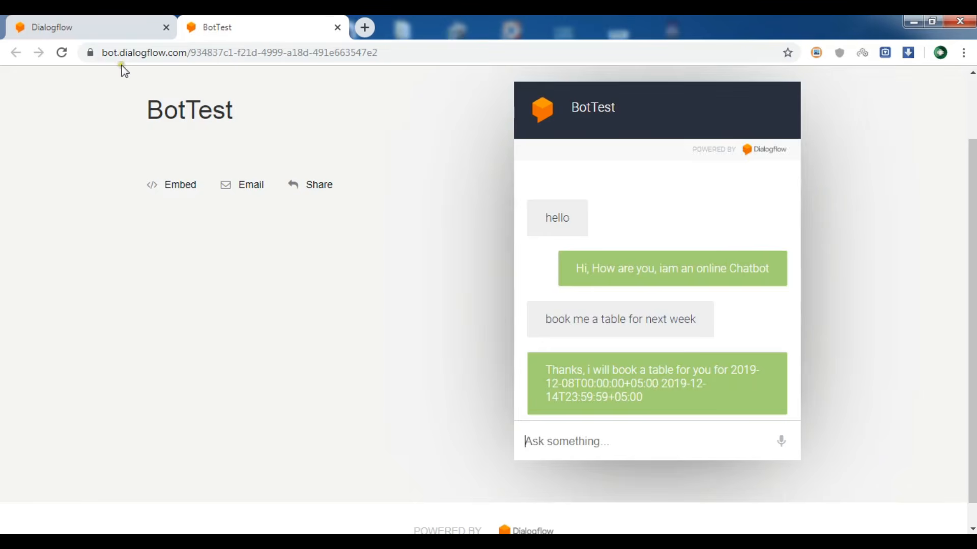
Change the first text response of booking_intent to "Thanks, i will book a table for you for $date-period.original" and save the intent.
click(113, 23)
click(495, 322)
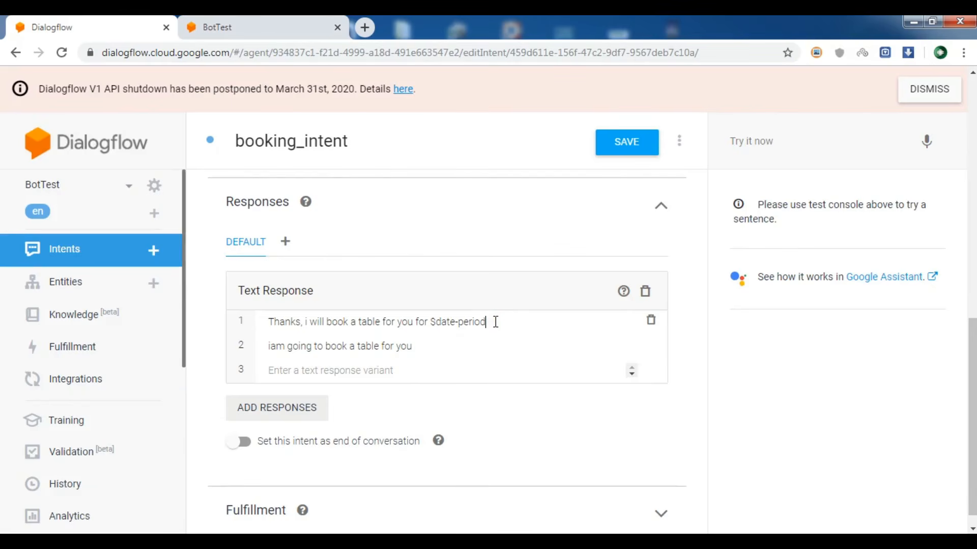
text(.ori)
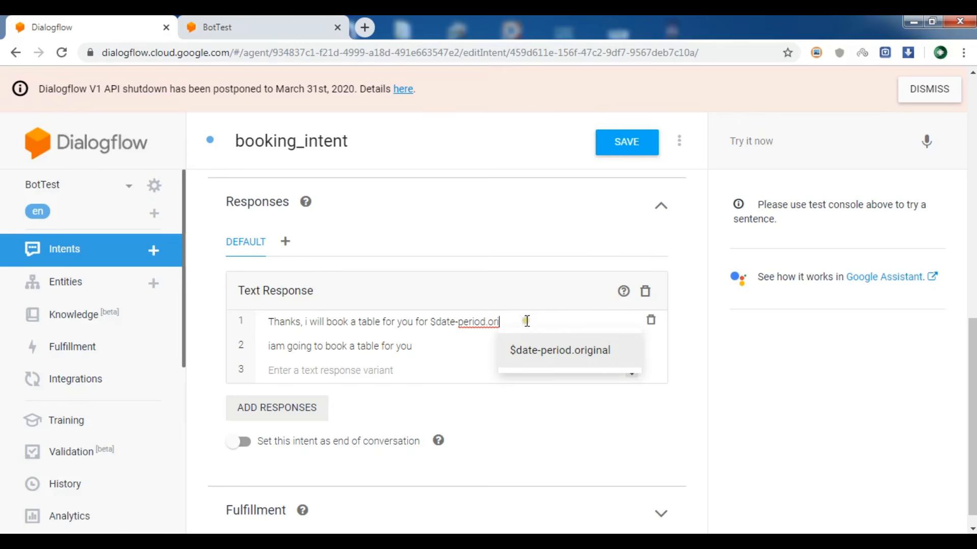
key(Return)
click(626, 143)
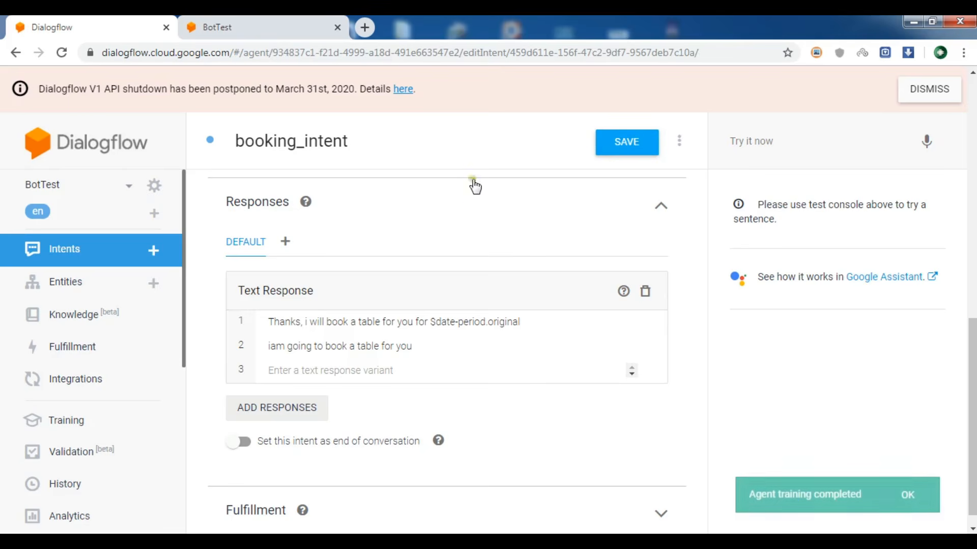
Reload the BotTest web demo page, greet the bot with "hi" and send "please book me a table next week".
click(266, 18)
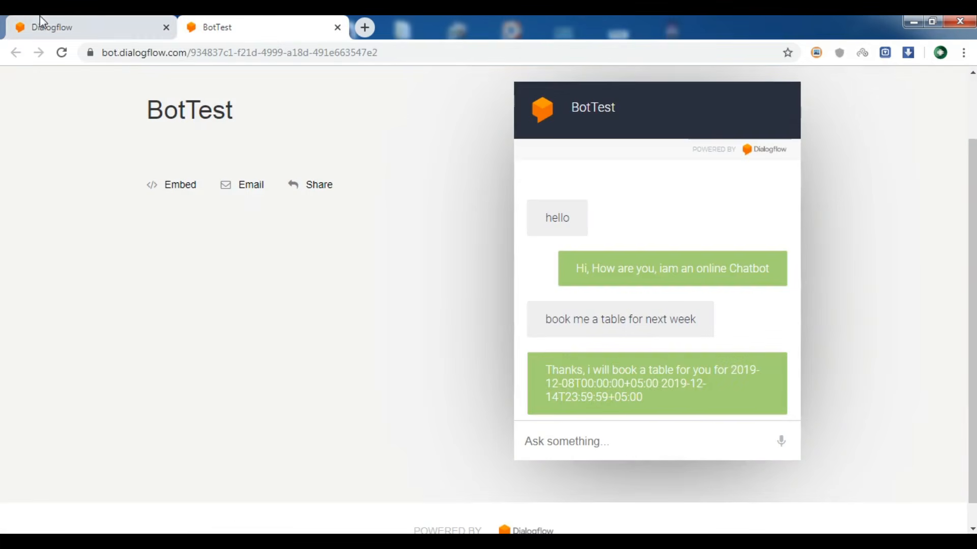
click(63, 53)
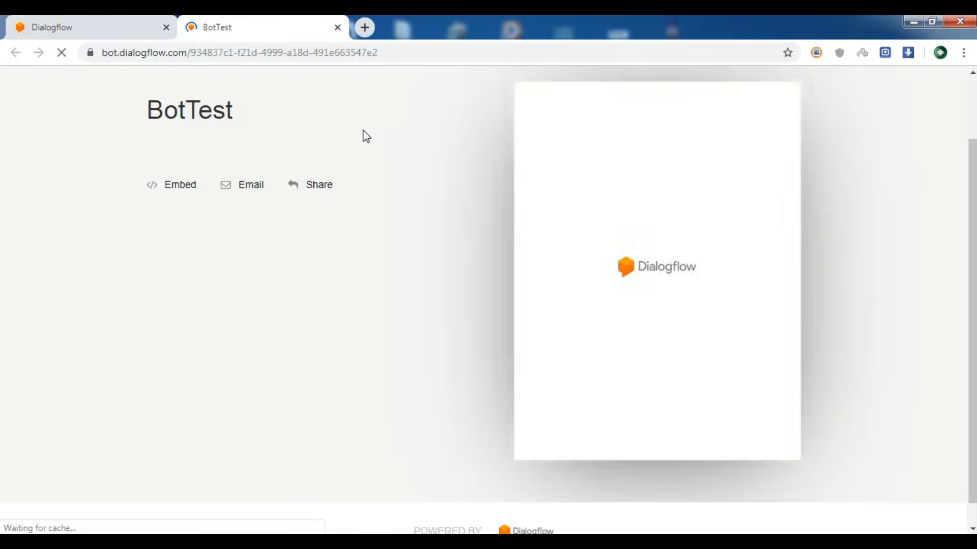
click(585, 442)
text(hi)
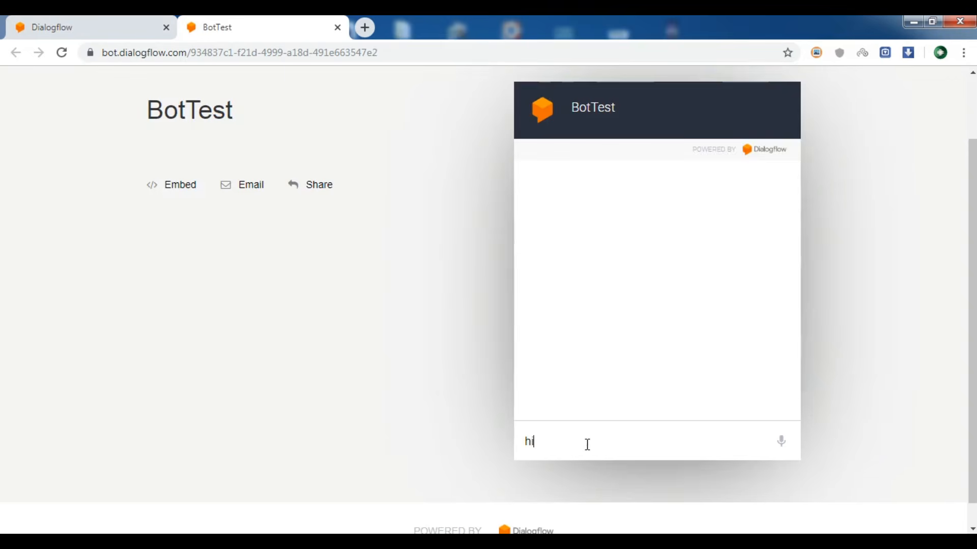
key(Return)
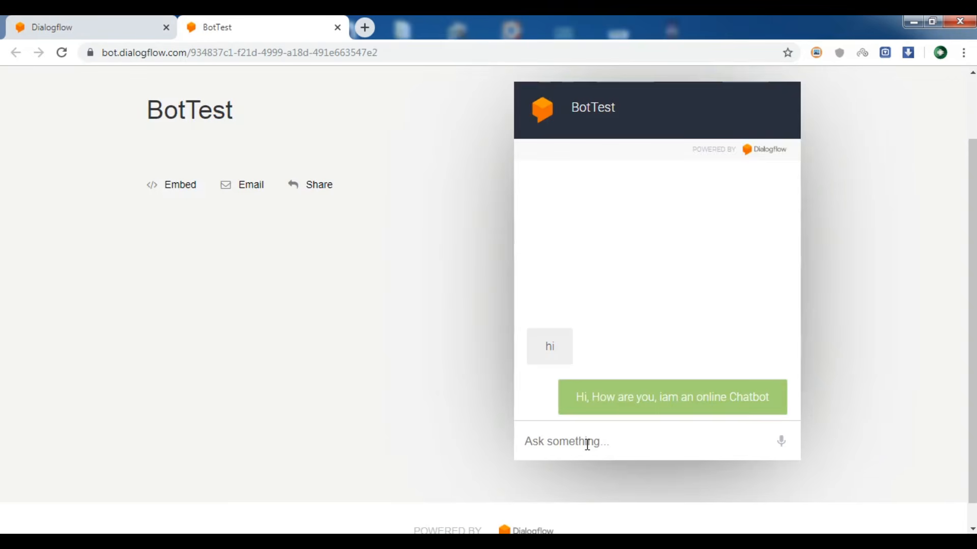
text(please book me a table next week)
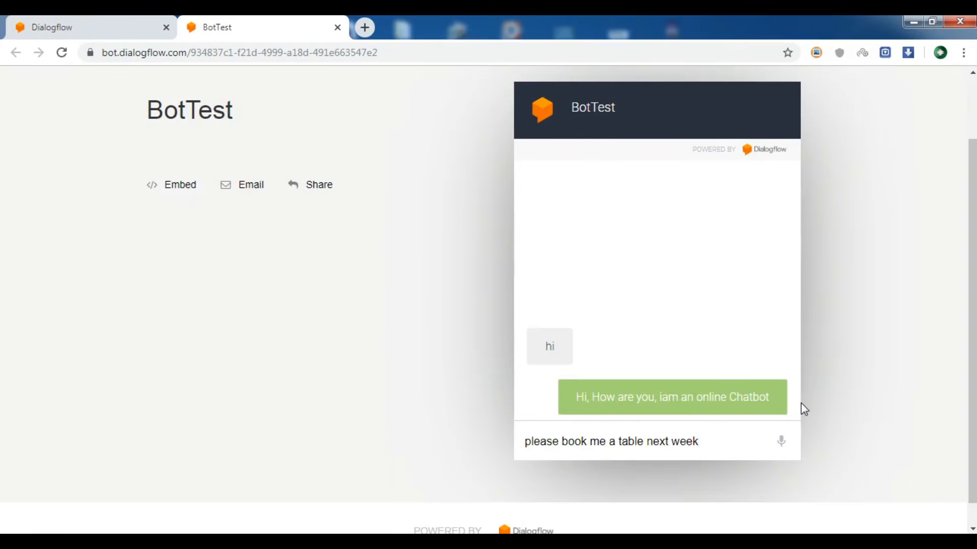
key(Return)
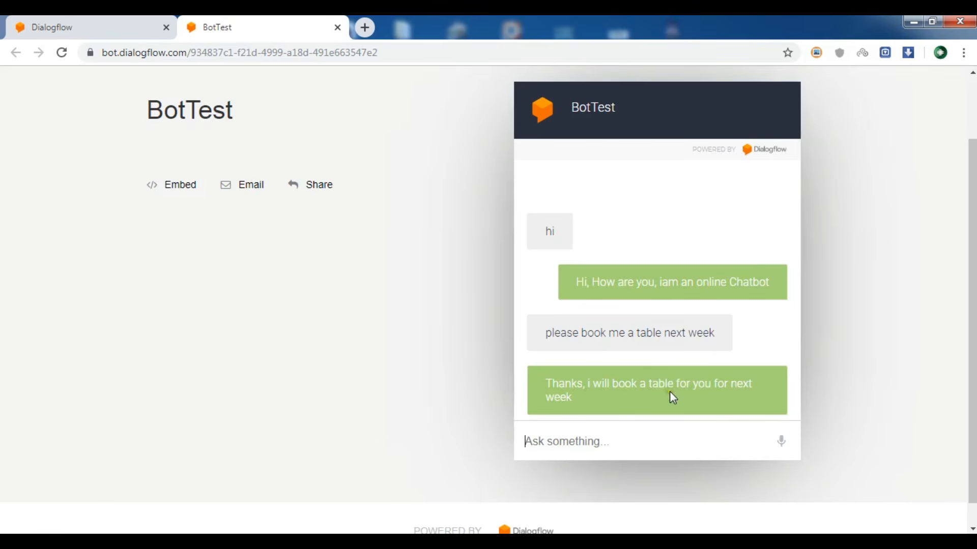
Mark the date-period parameter of booking_intent in the Dialogflow console as required.
click(87, 22)
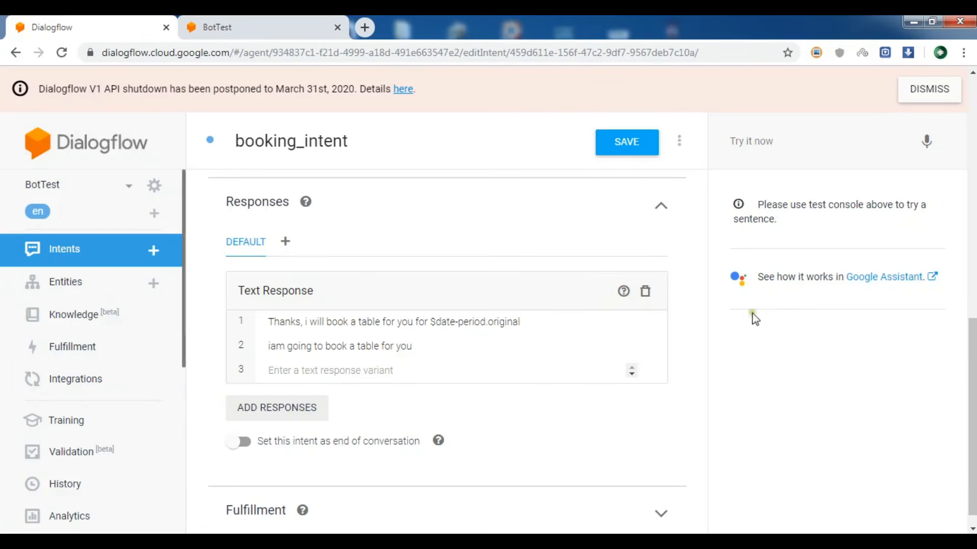
drag(972, 369, 973, 299)
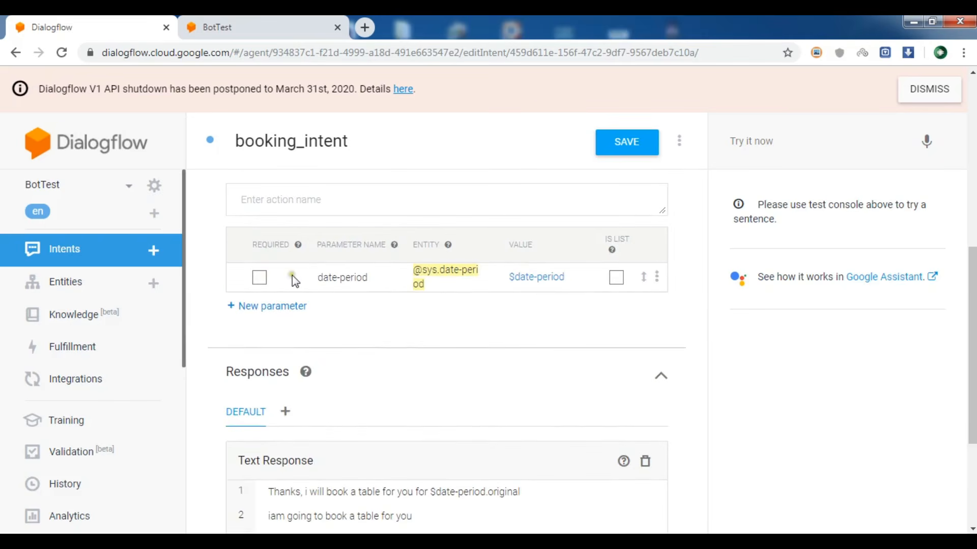
click(263, 278)
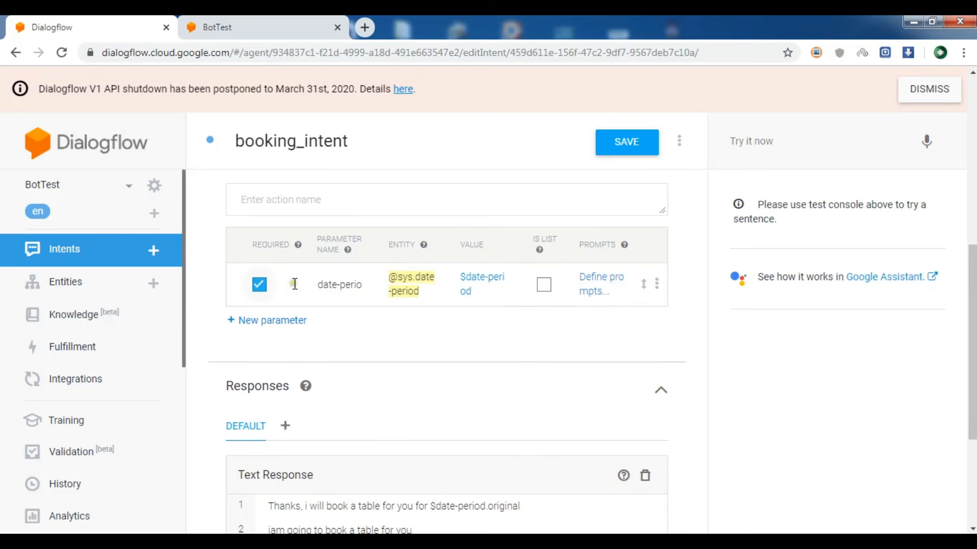
Define the prompt "Please when you want to book a table ?" for the date-period parameter and close the prompts dialog.
click(601, 279)
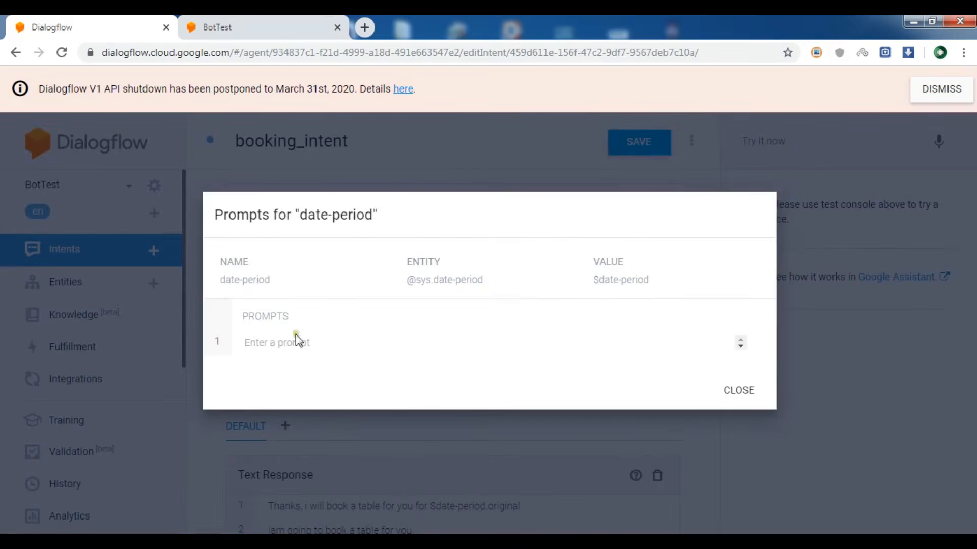
click(286, 350)
text(Please when)
click(316, 341)
text(yiu)
key(shift+Left)
key(shift+Left)
key(BackSpace)
text(ou want to book a a)
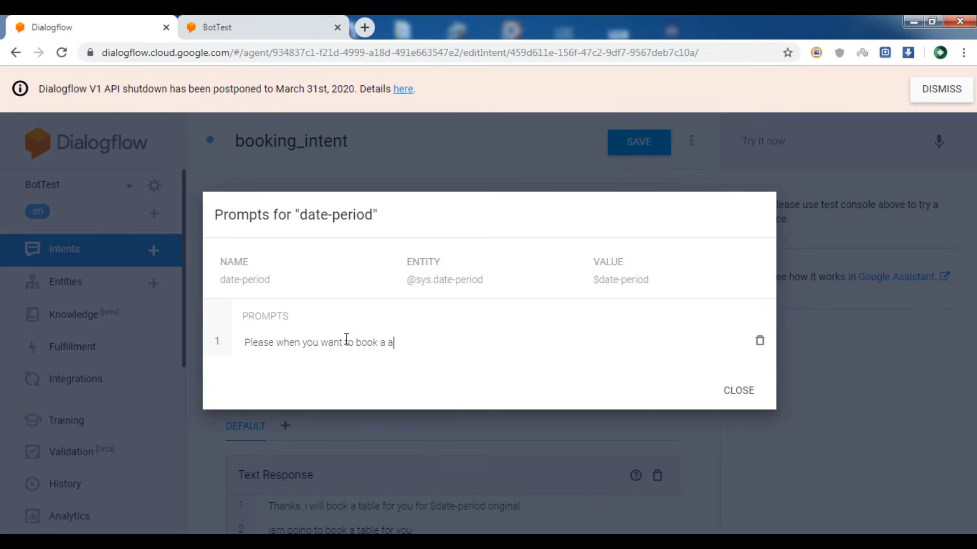
text(table)
click(280, 355)
click(384, 343)
key(Right)
key(BackSpace)
click(431, 341)
text(?)
click(743, 394)
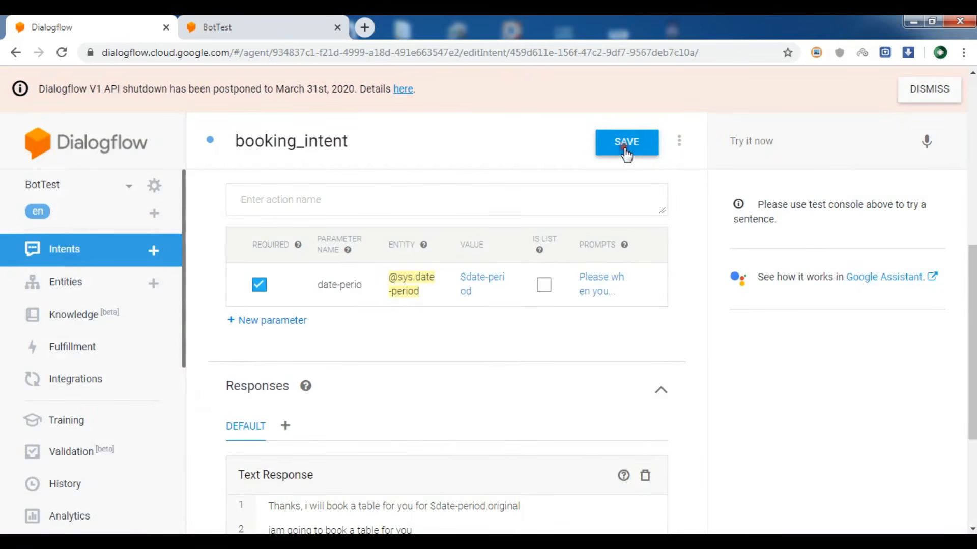
Save booking_intent with the required date-period parameter and its prompt.
click(626, 147)
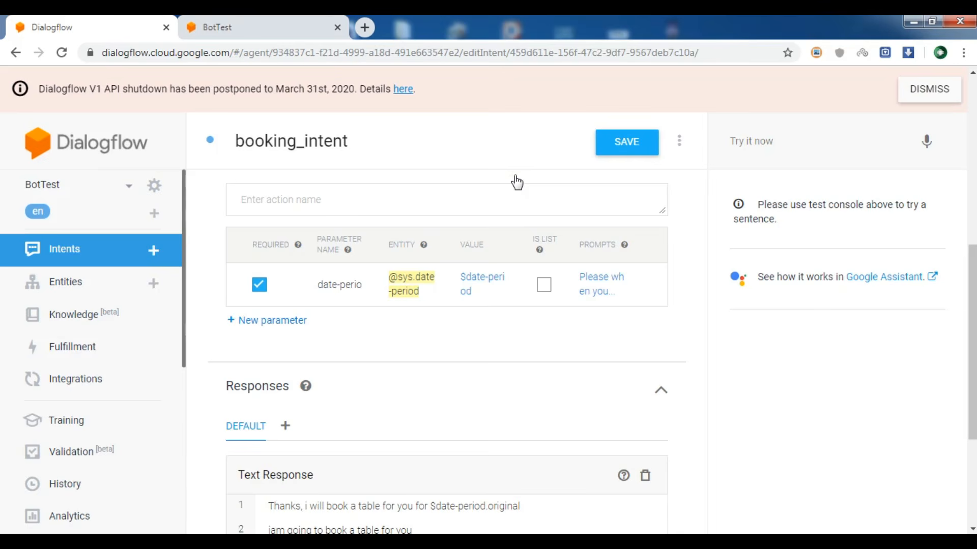
click(570, 144)
click(631, 149)
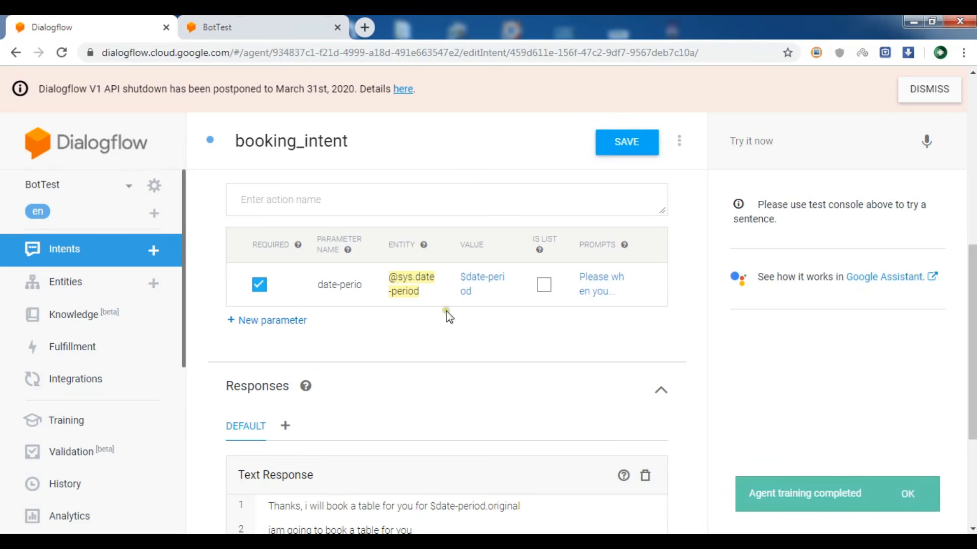
Reload the BotTest web demo page and greet the bot with "hello".
click(249, 18)
click(60, 55)
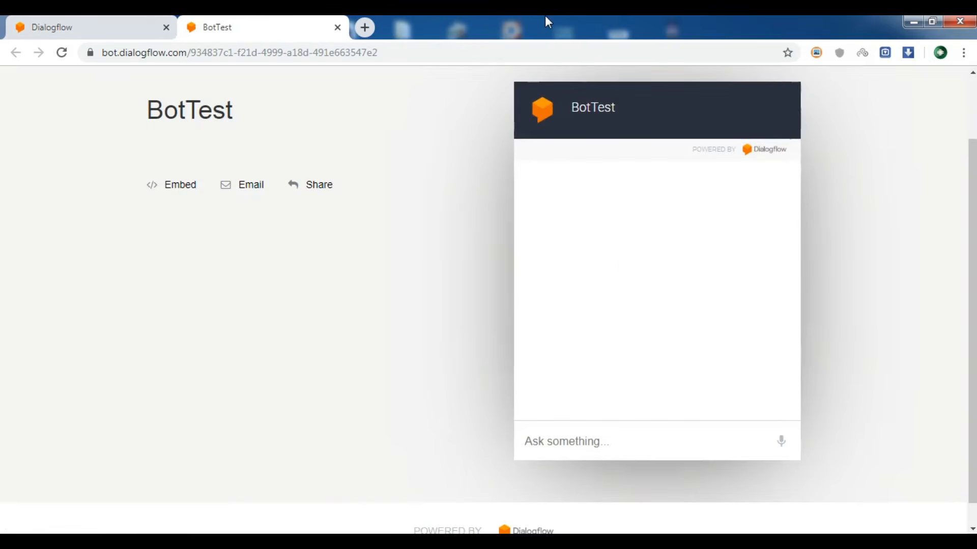
click(587, 435)
text(hello)
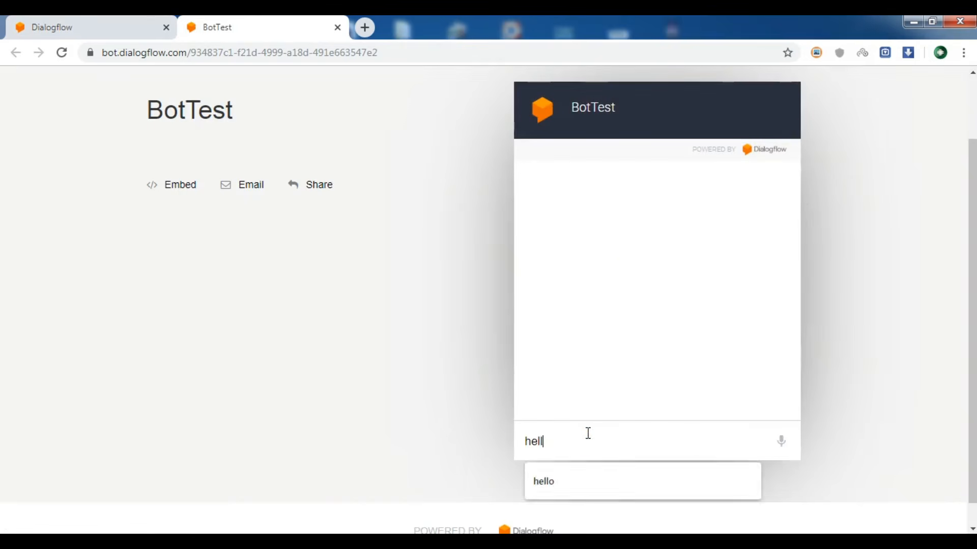
key(Return)
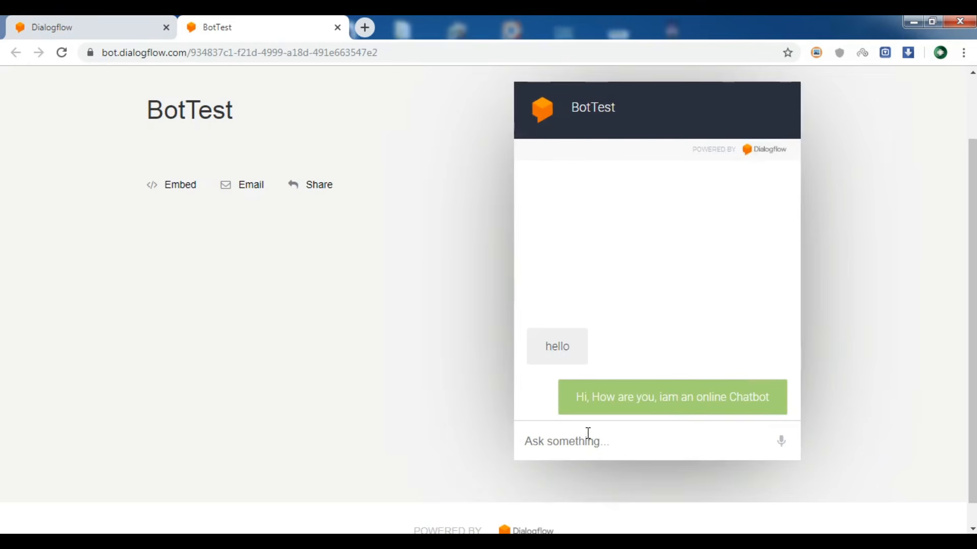
Send the bot "please book me a table" without a date and answer its follow-up question with "next week".
text(please )
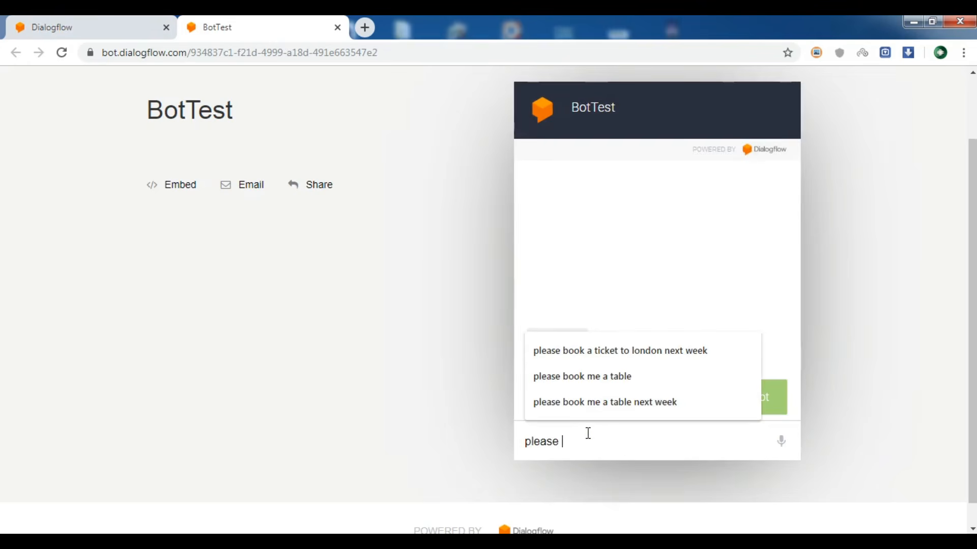
text(book me a)
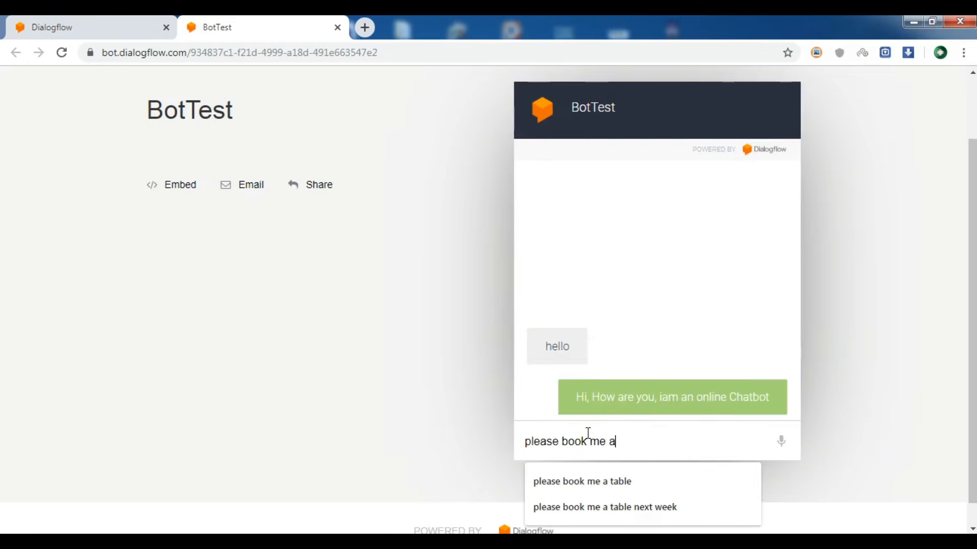
text( ticket)
key(BackSpace)
key(BackSpace)
key(BackSpace)
key(BackSpace)
key(BackSpace)
key(BackSpace)
text(table)
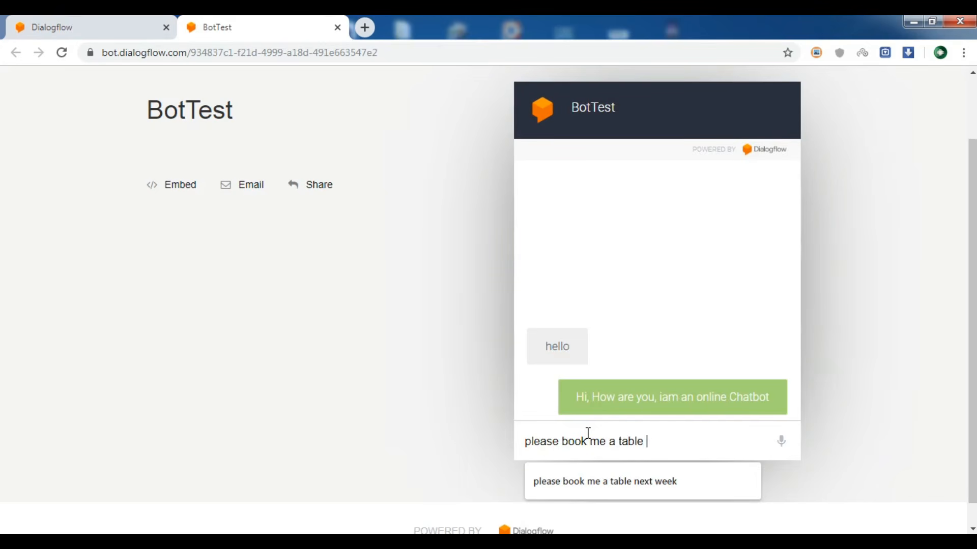
key(Return)
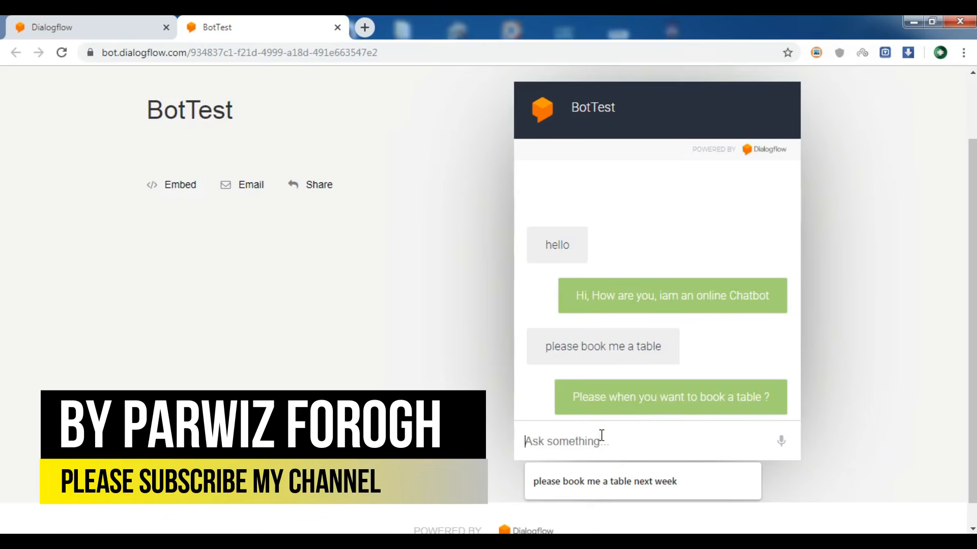
text(nex)
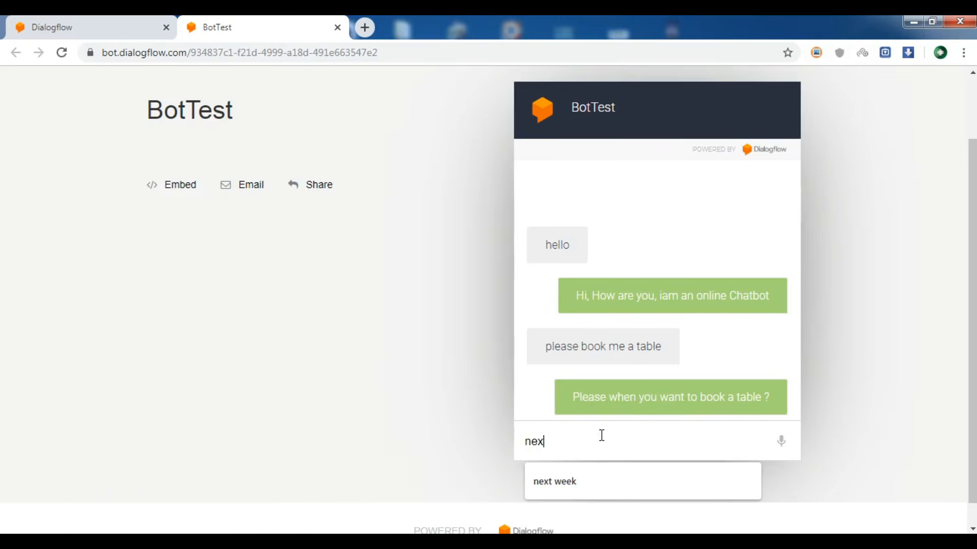
text(t week)
key(Return)
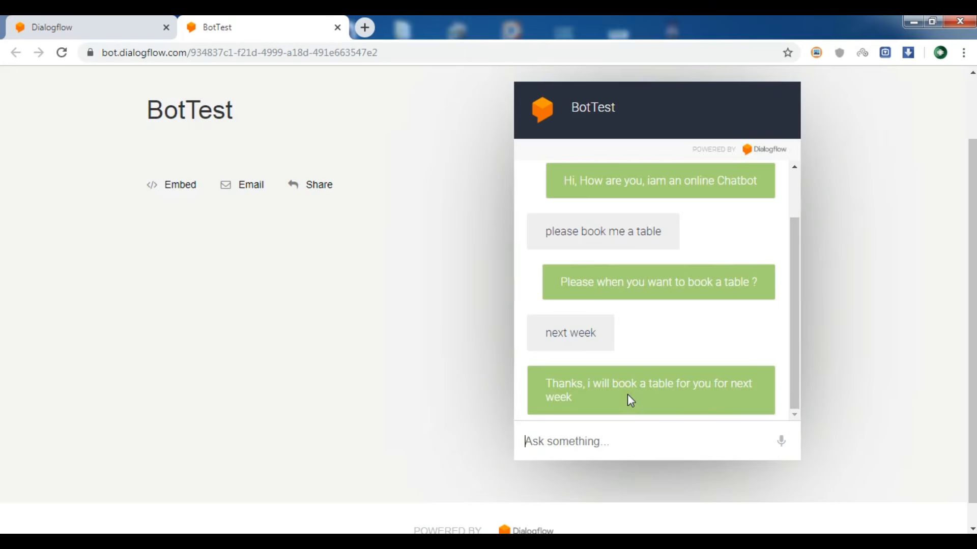
Return to the Dialogflow console and start a new entity named food_list.
click(97, 18)
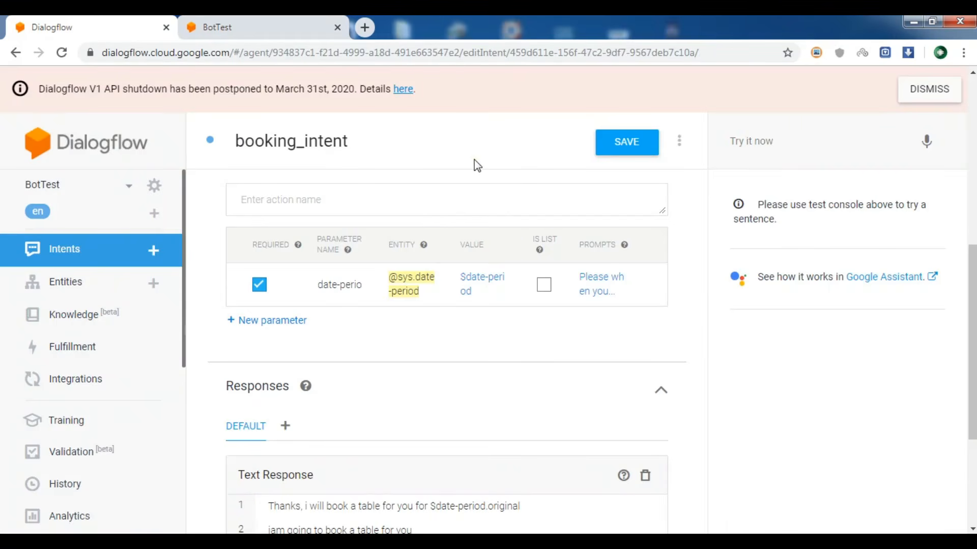
click(70, 284)
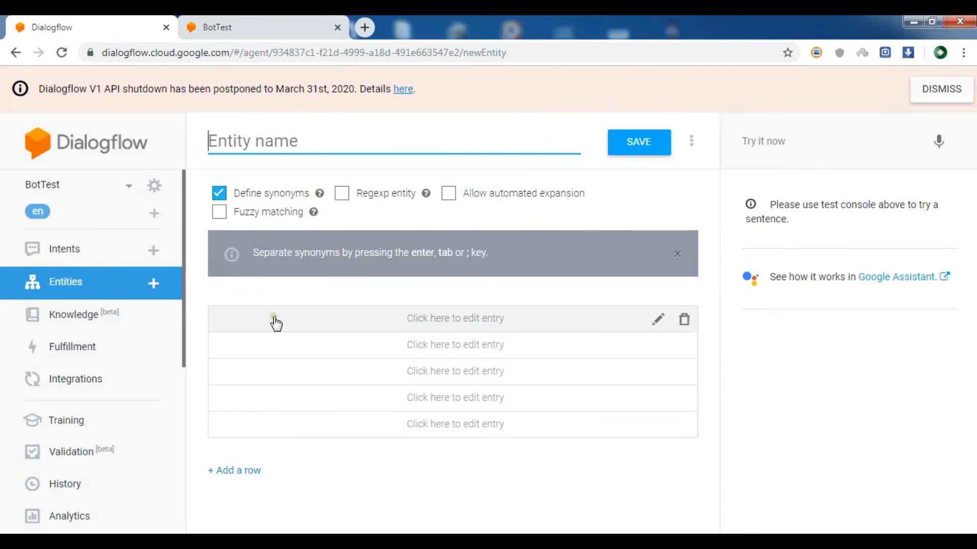
click(329, 346)
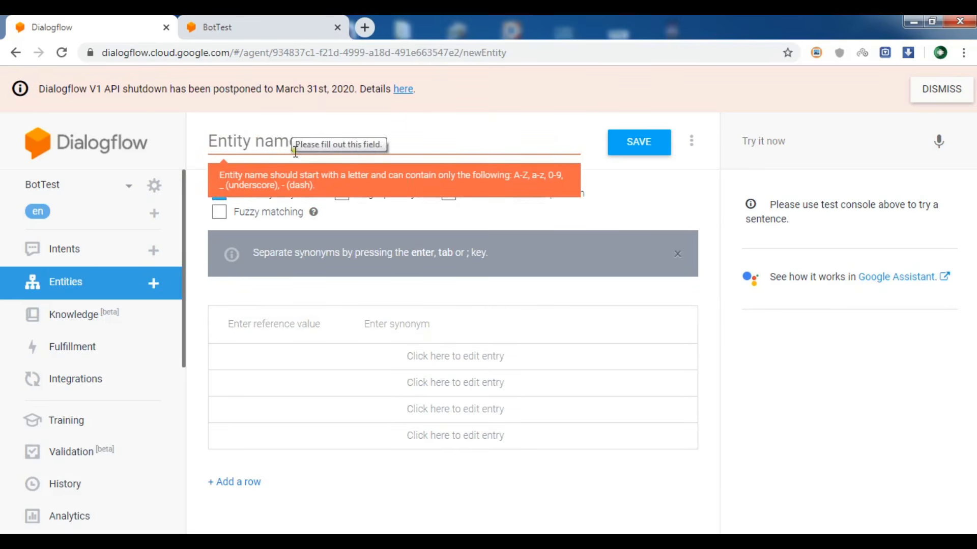
click(296, 152)
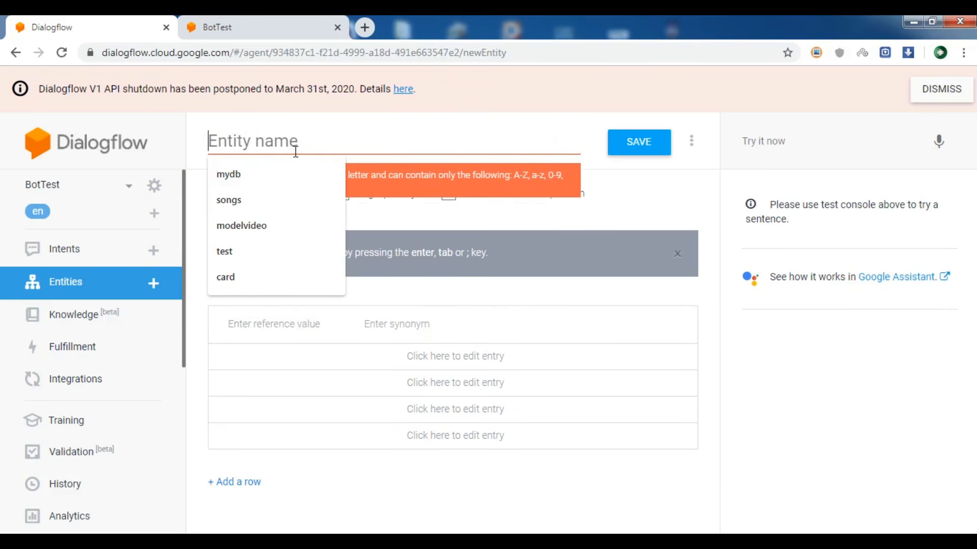
text(food)
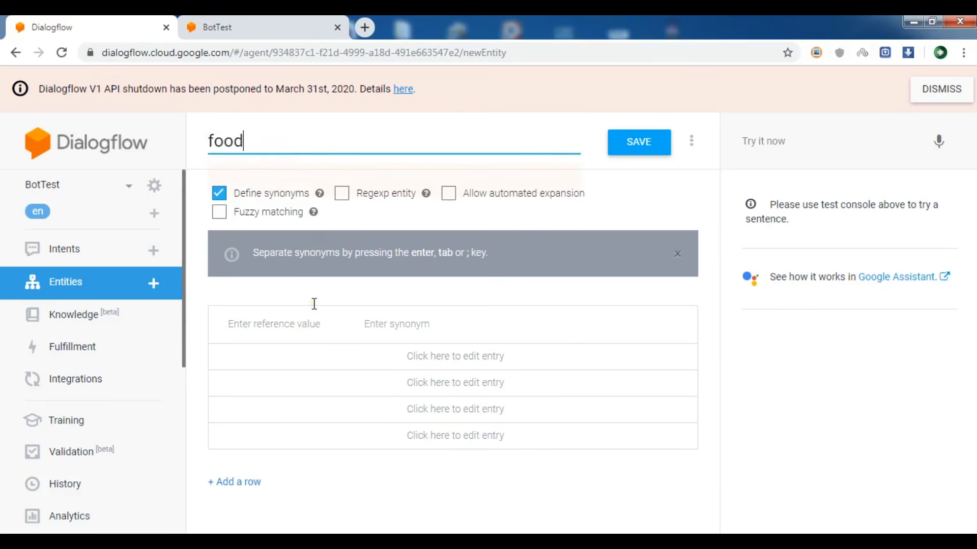
text(_list)
Add the reference values Rice, Steak and Fish to the food_list entity, each with its own name as synonym.
click(290, 323)
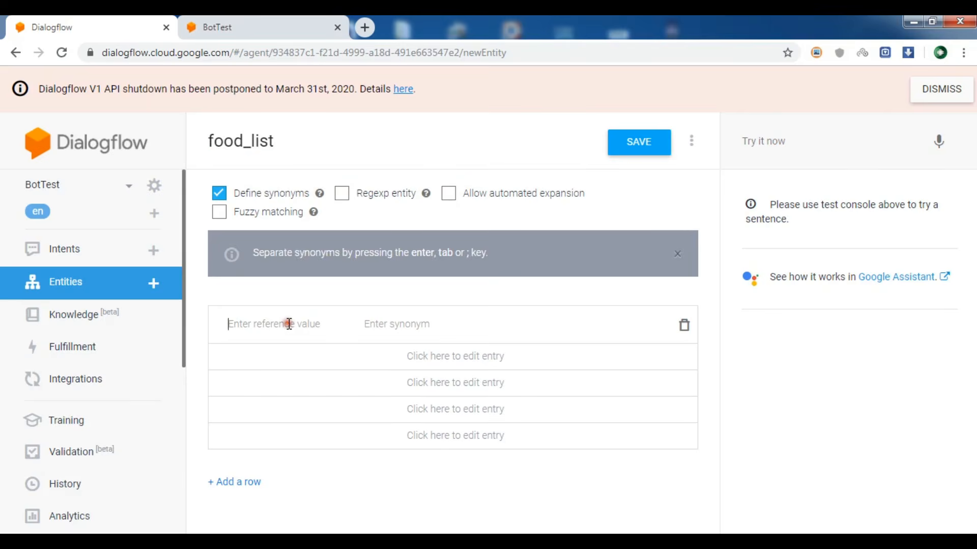
text(Rice)
click(466, 322)
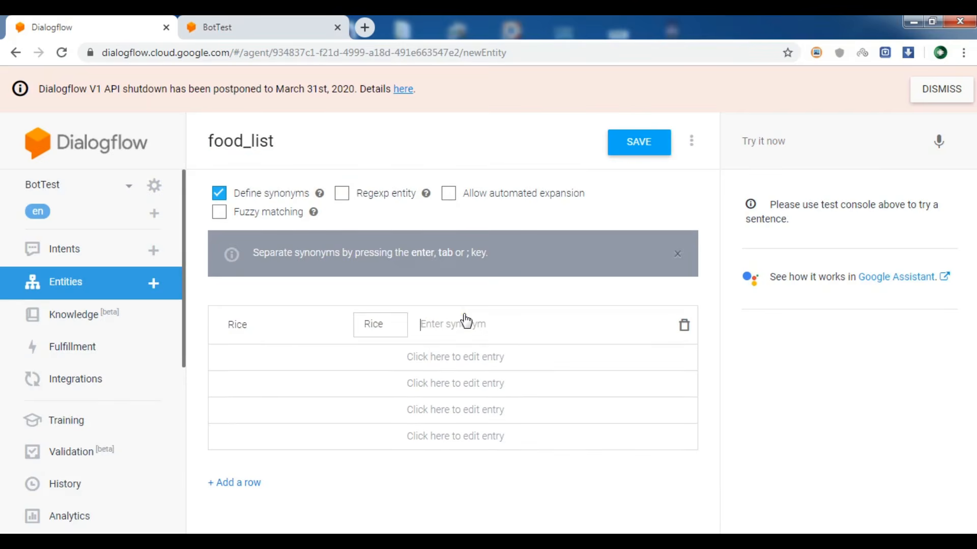
click(284, 355)
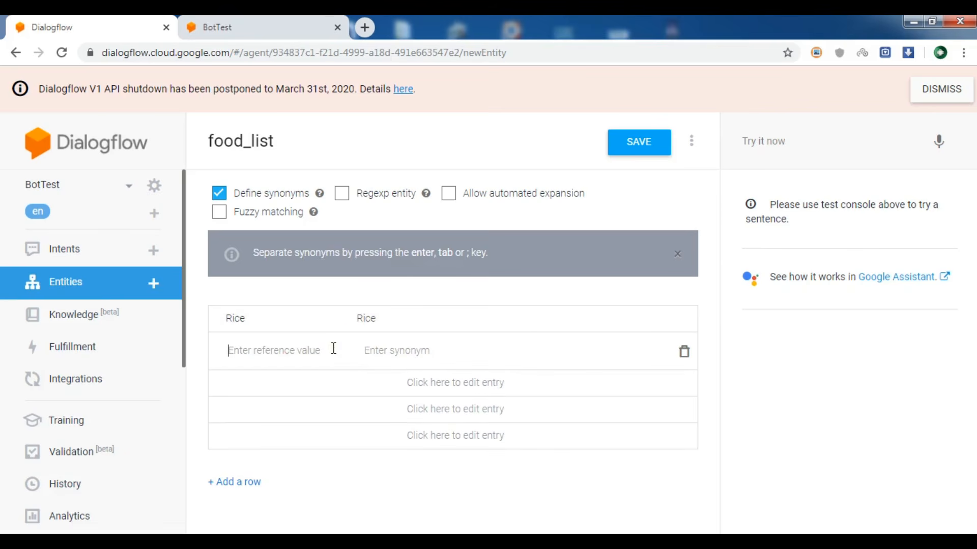
text(Steak)
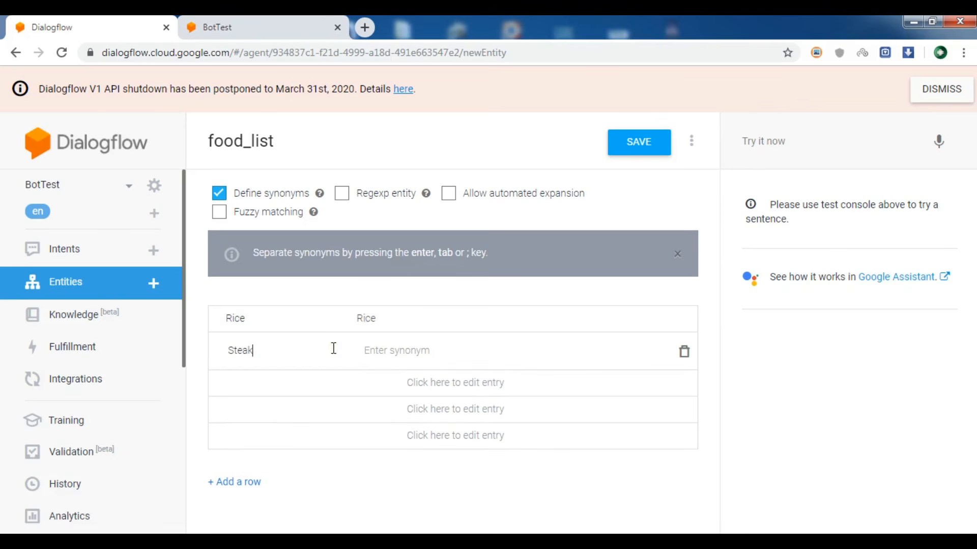
key(Tab)
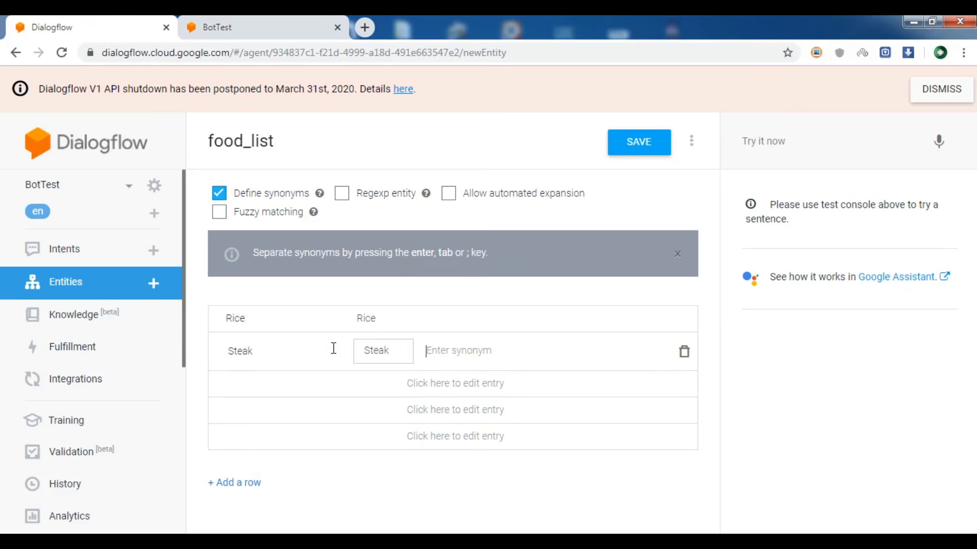
click(269, 389)
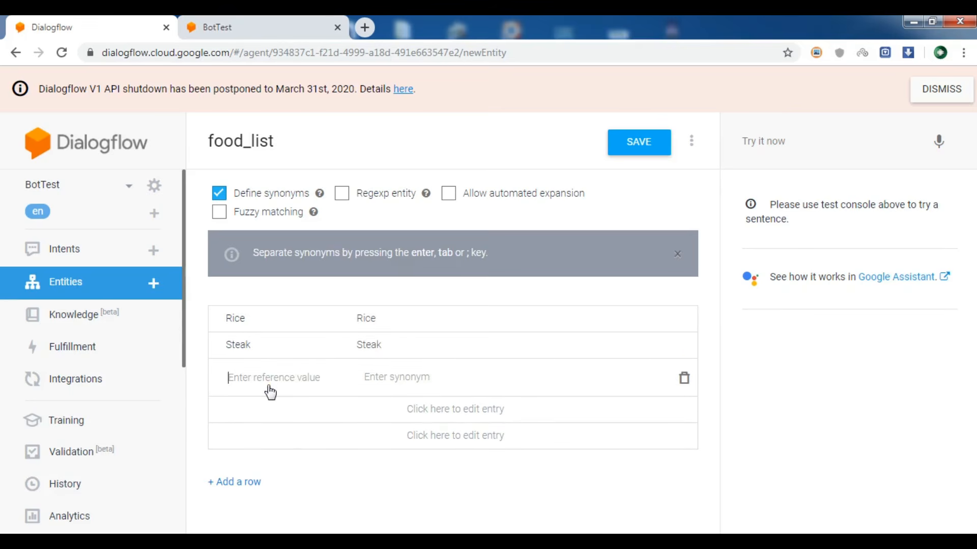
text(Fish)
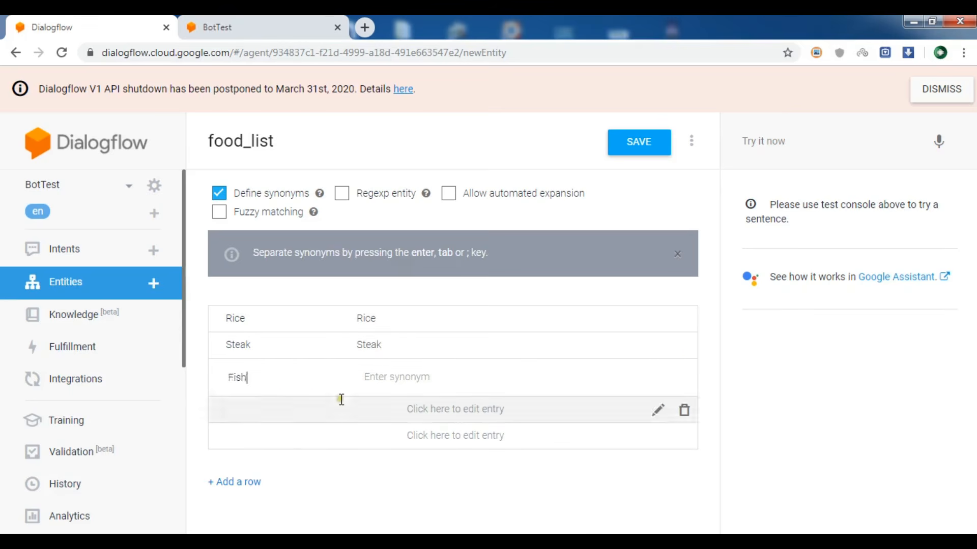
click(406, 382)
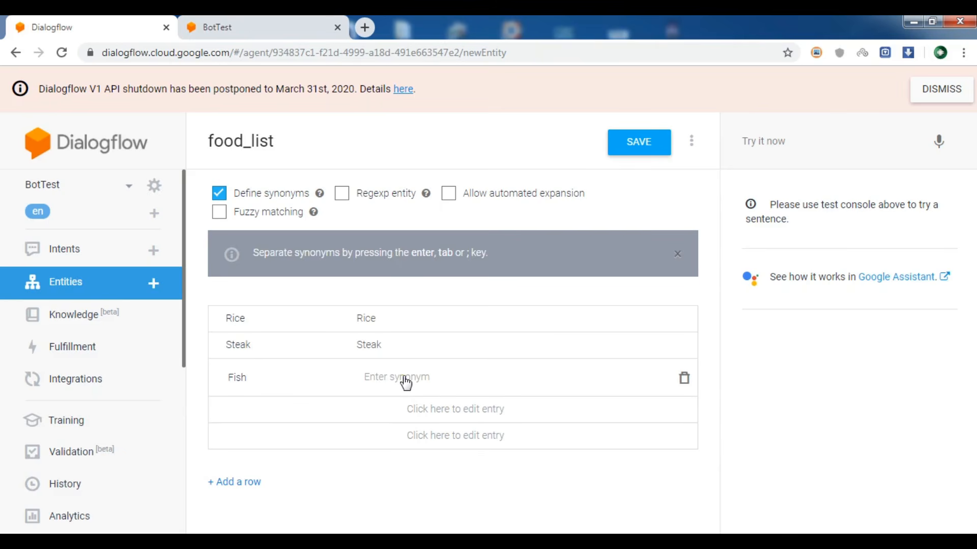
Add Tuna as the fourth reference value of the food_list entity, with Tuna as its synonym.
click(271, 420)
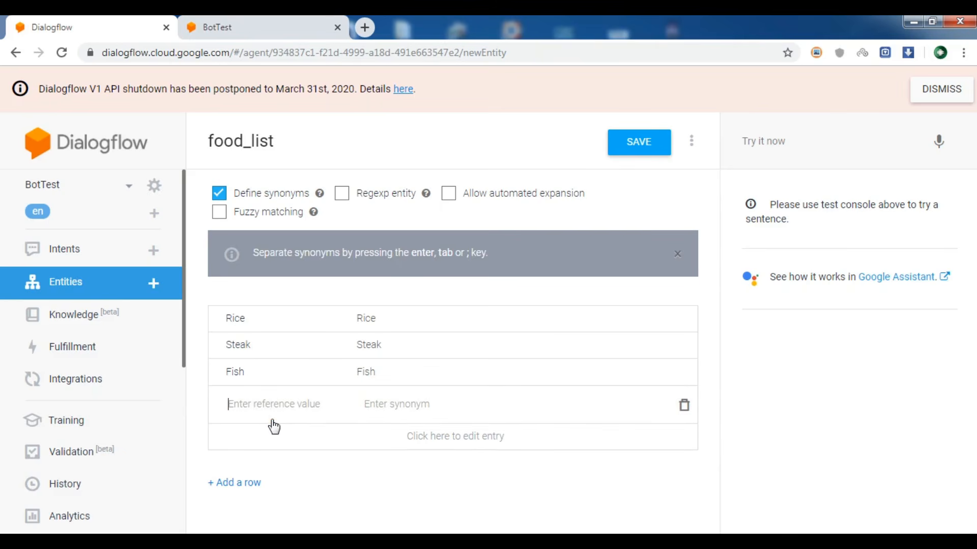
text(Fish)
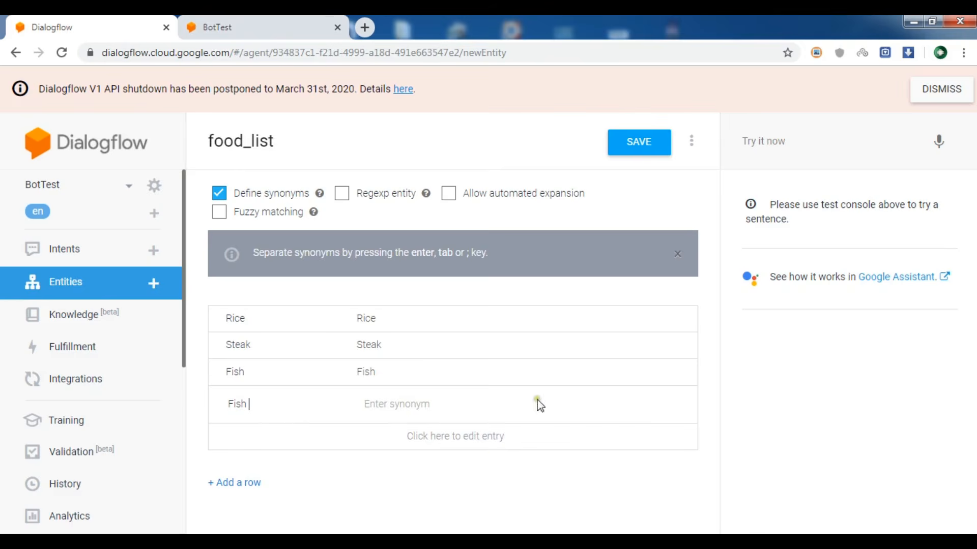
key(BackSpace)
key(BackSpace)
key(BackSpace)
key(BackSpace)
key(BackSpace)
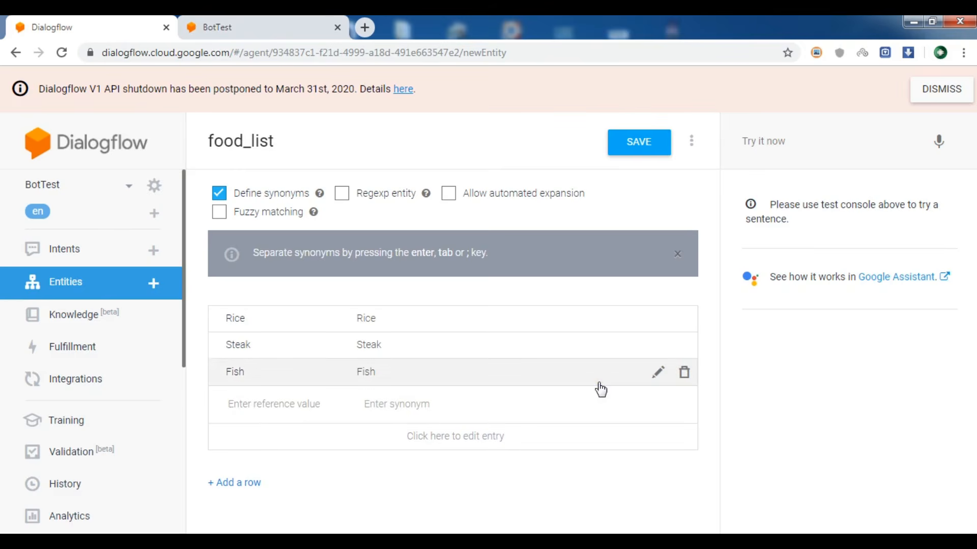
text(Tuna)
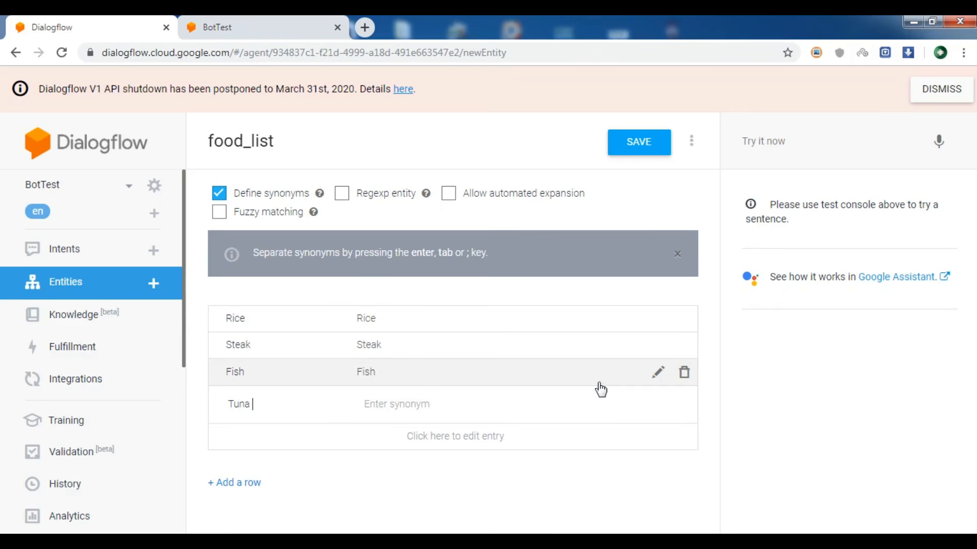
key(Tab)
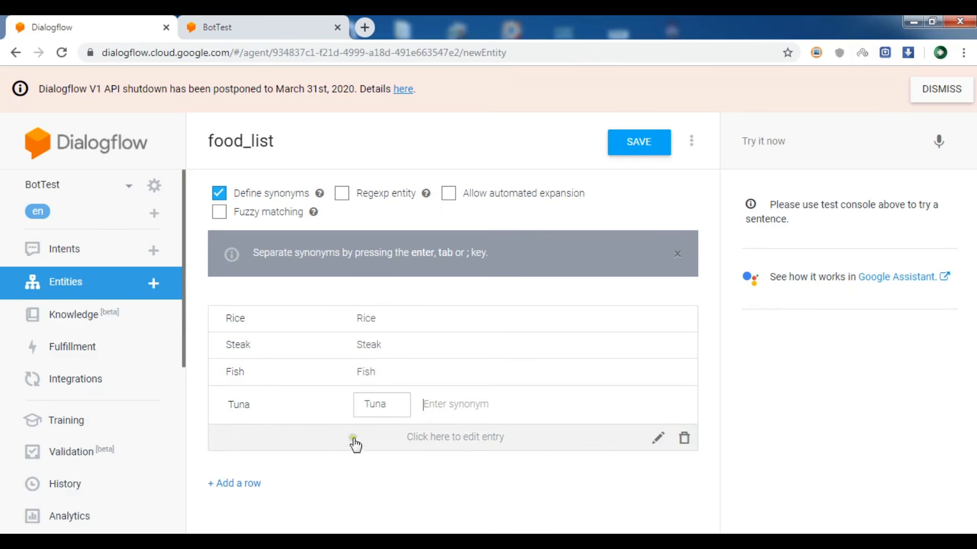
Add Sandwitch as the fifth reference value with a matching synonym, and save the food_list entity.
click(286, 434)
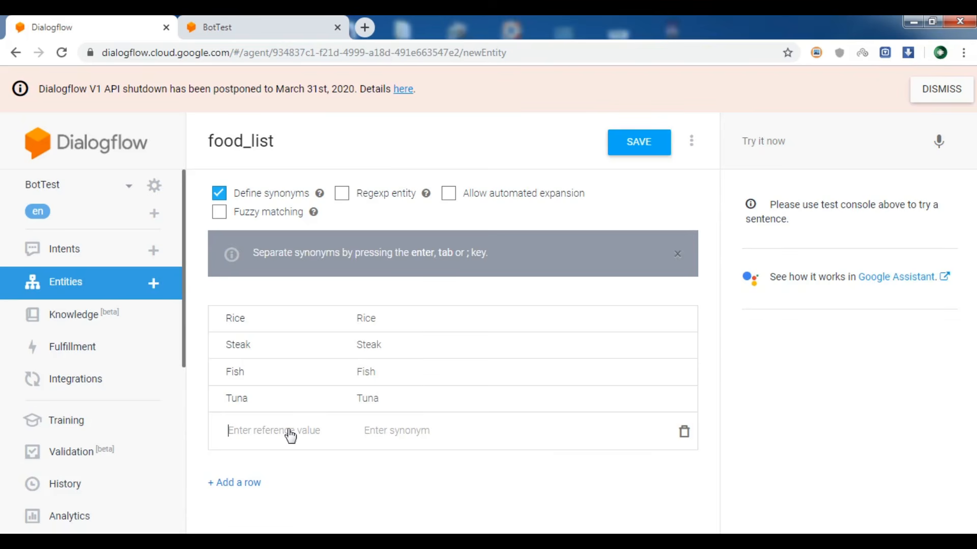
text(Sandwitch)
key(Tab)
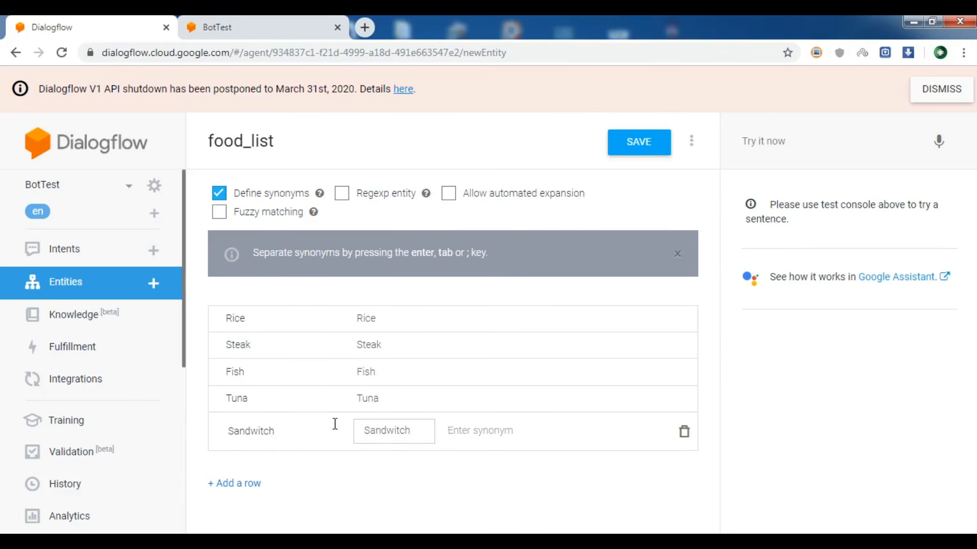
click(644, 144)
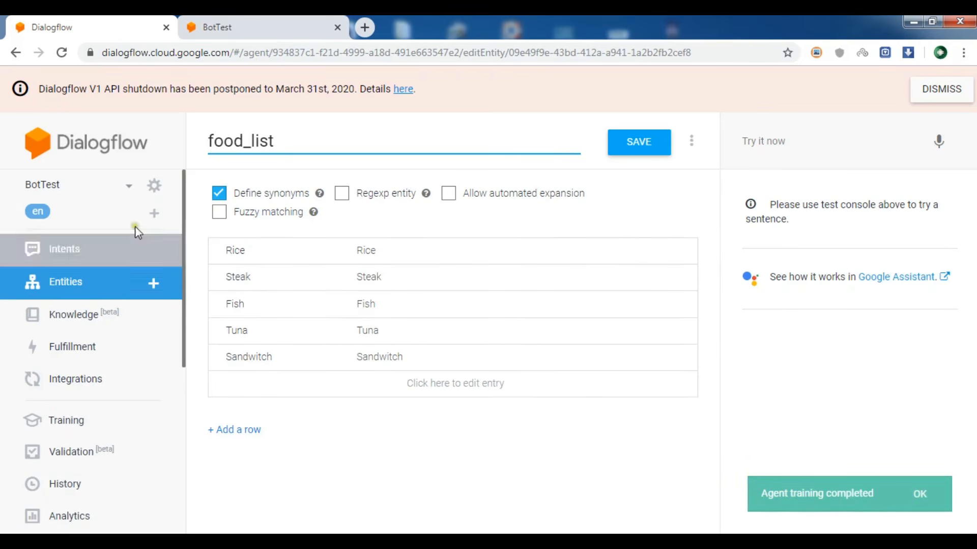
Open the order_food intent for editing.
click(79, 257)
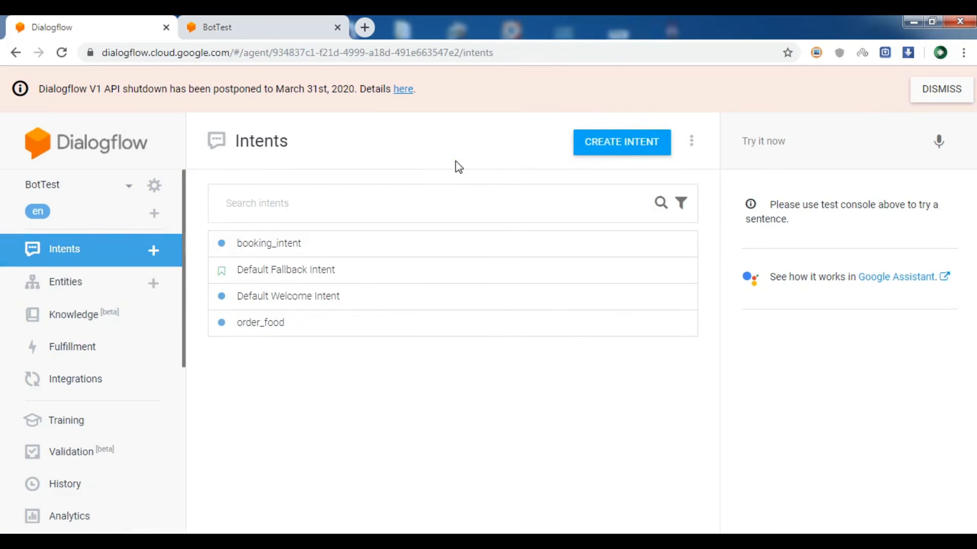
click(270, 328)
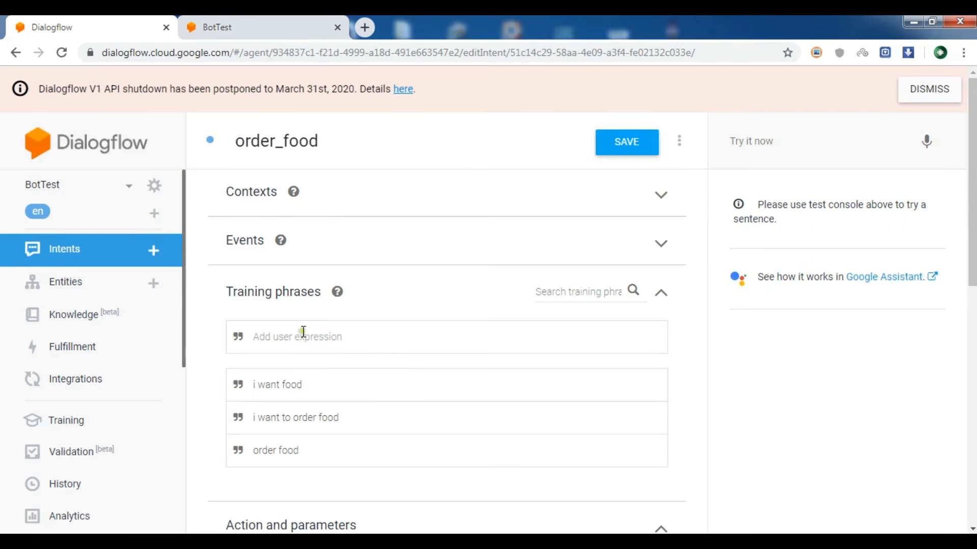
drag(973, 204, 972, 299)
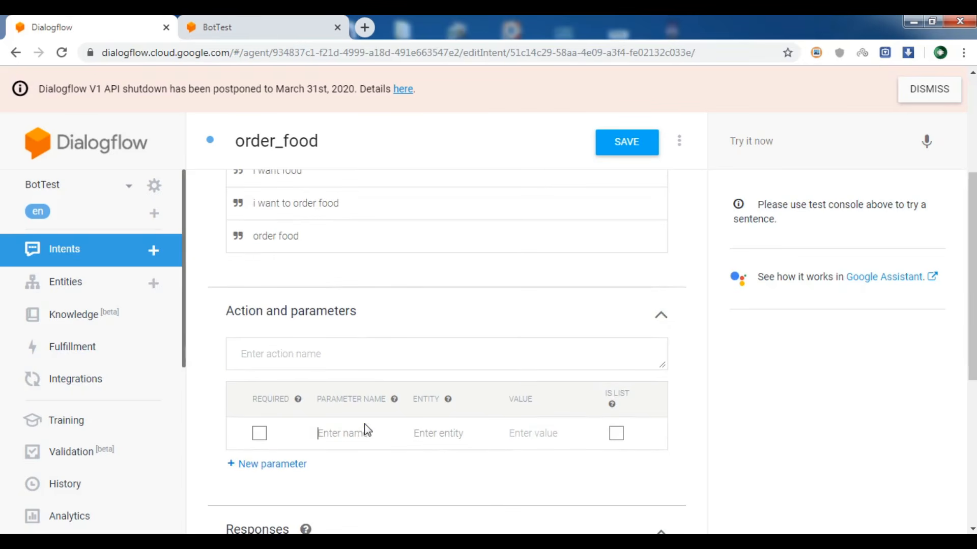
text(foodlist)
click(474, 433)
text(@foo)
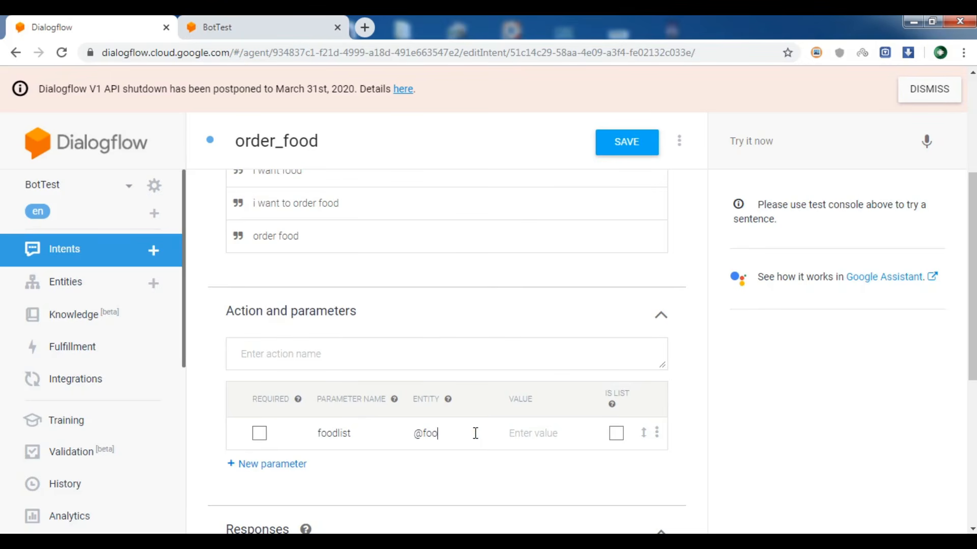
text(d)
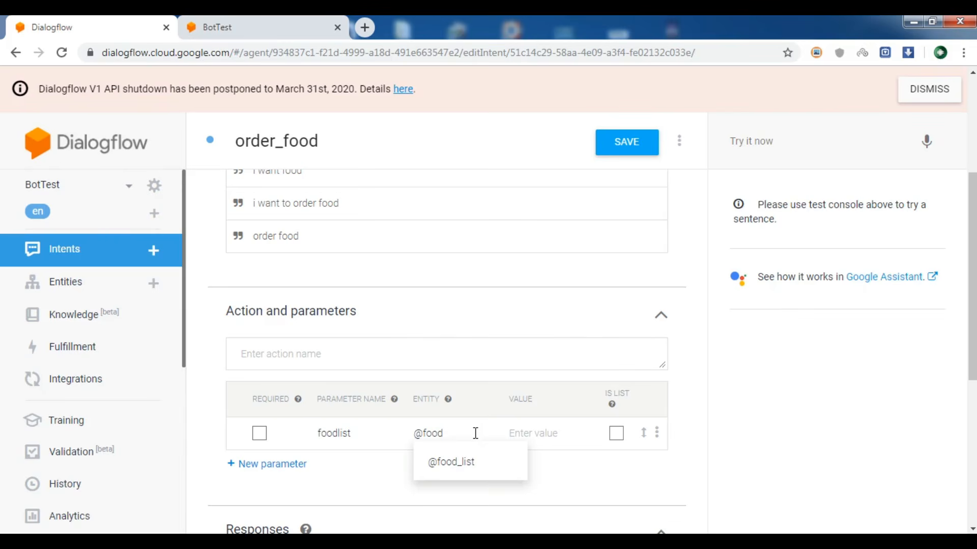
key(Down)
key(Return)
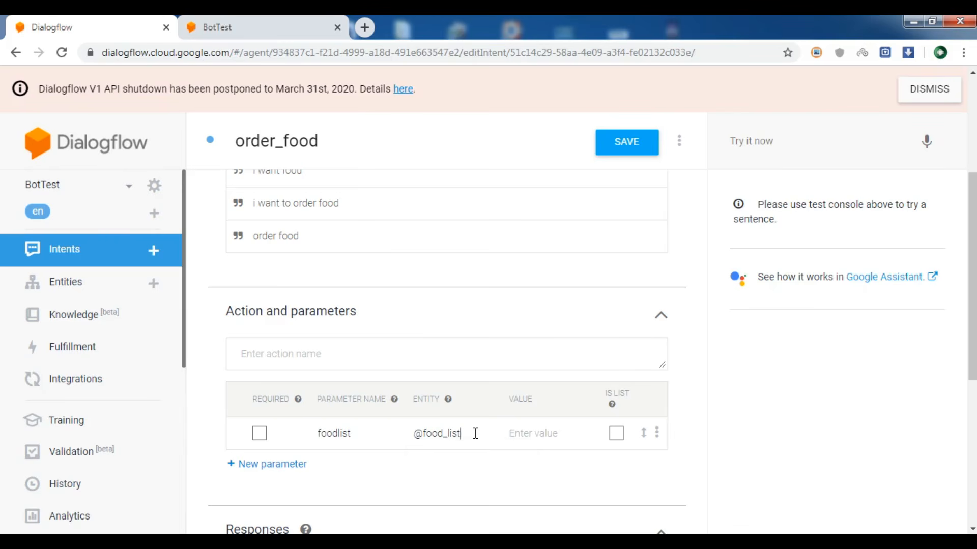
click(544, 436)
text(food_list)
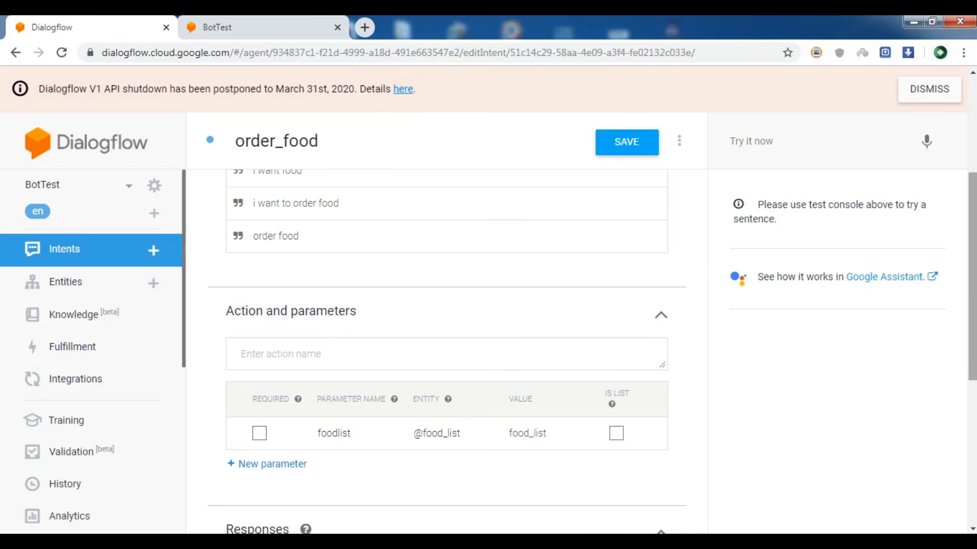
Add the training phrase "i want Rice" to the order_food intent and save the intent.
scroll(569, 229, up, 3)
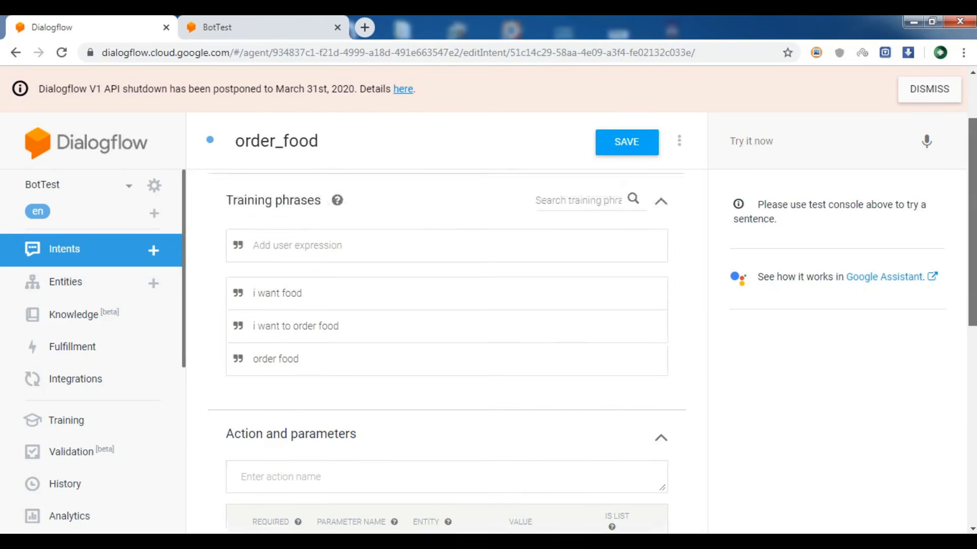
click(278, 258)
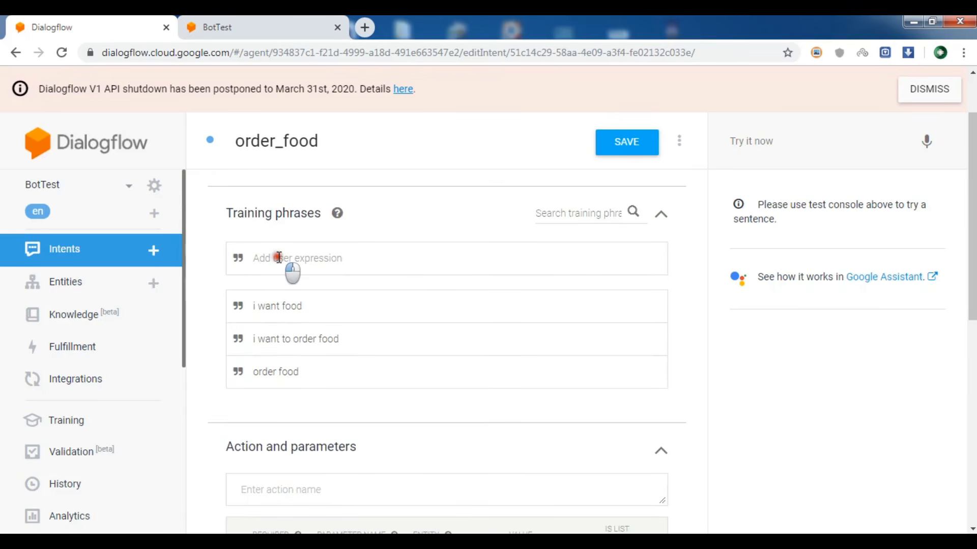
text(i want)
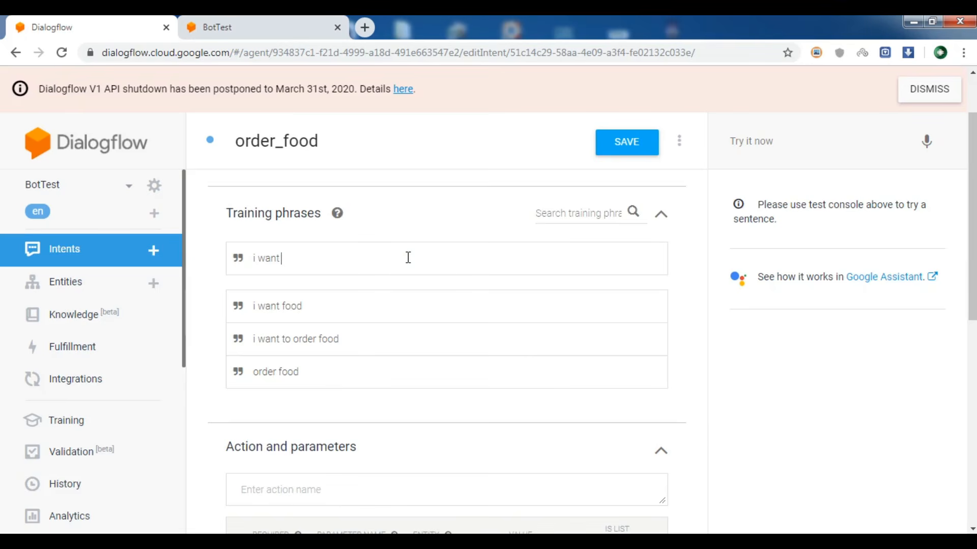
text($)
text(foo)
key(BackSpace)
key(BackSpace)
key(BackSpace)
key(BackSpace)
text(Rice)
click(623, 143)
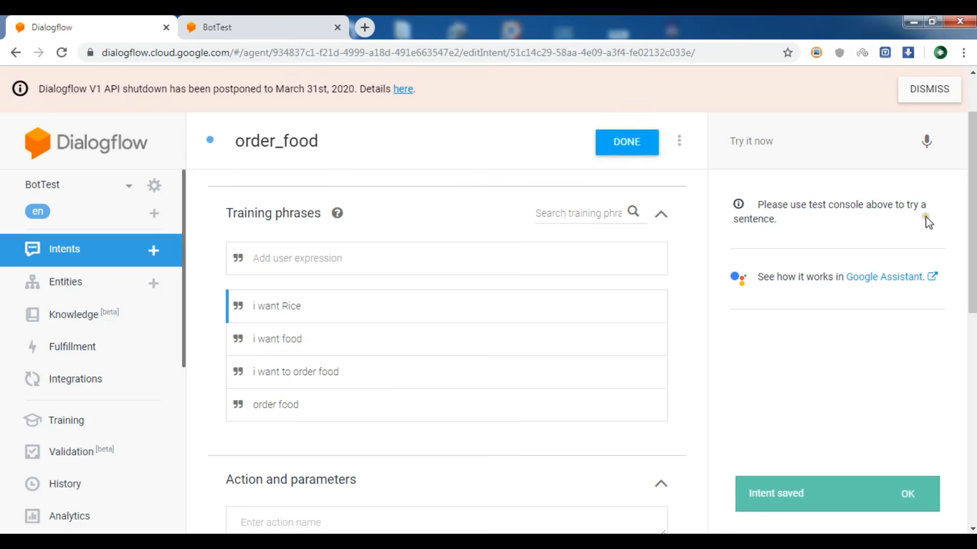
Delete the foodlist parameter from the order_food intent.
scroll(972, 260, down, 3)
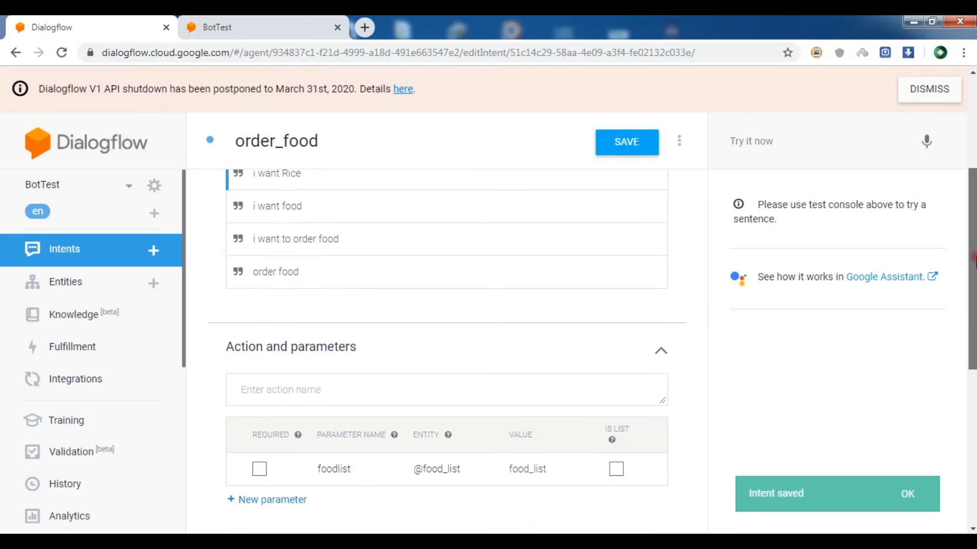
scroll(973, 259, down, 1)
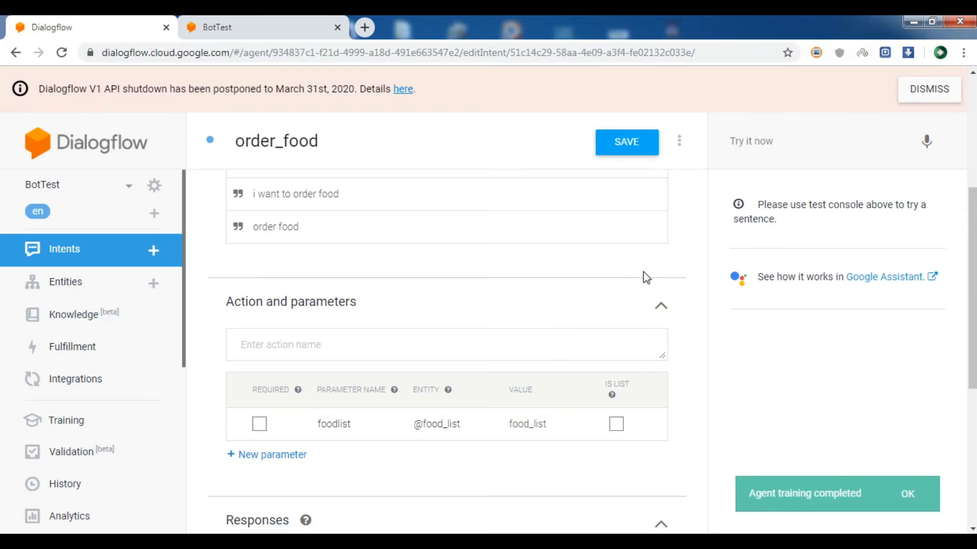
scroll(595, 333, down, 2)
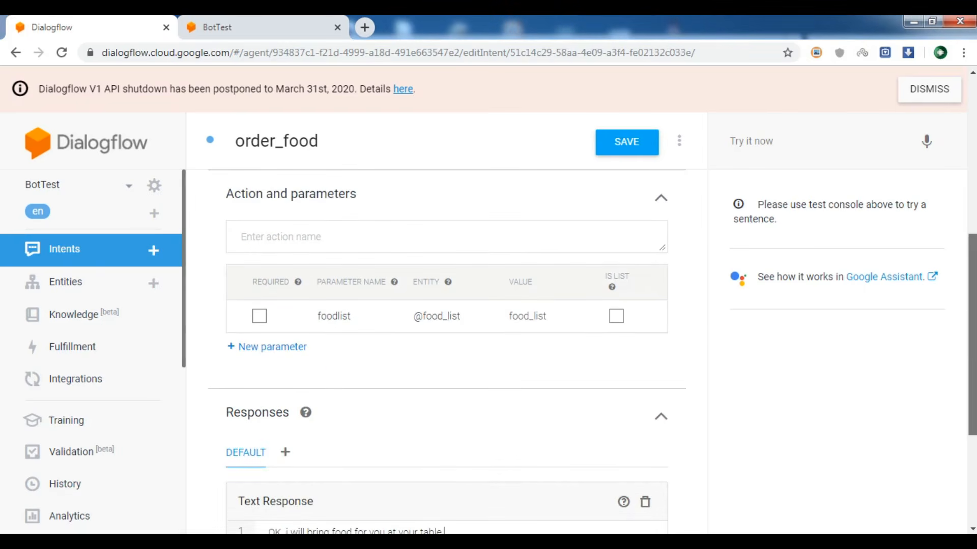
scroll(971, 305, up, 2)
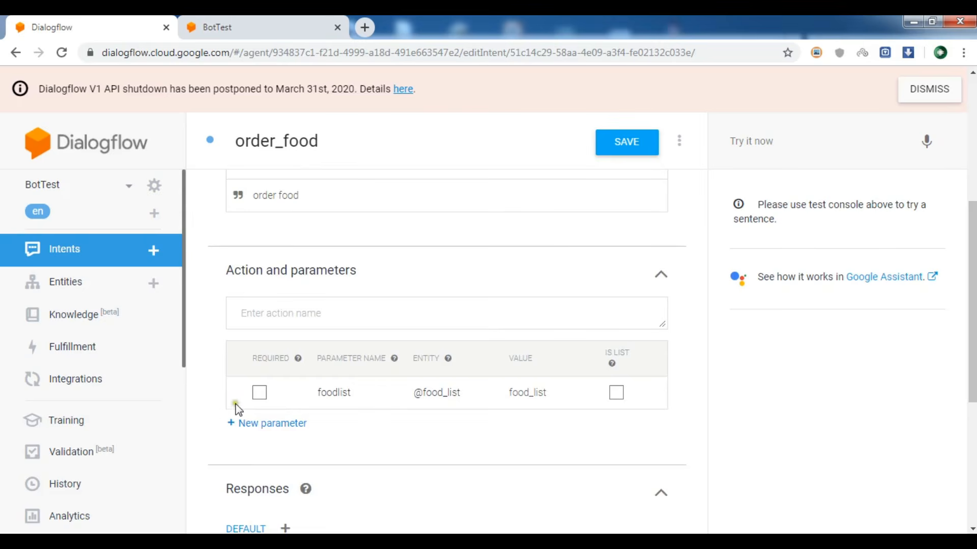
click(658, 393)
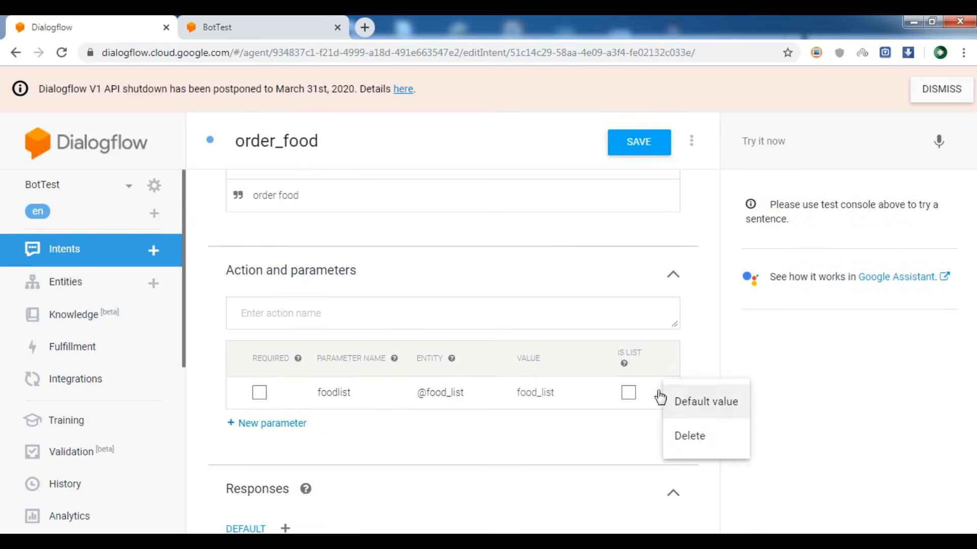
click(691, 438)
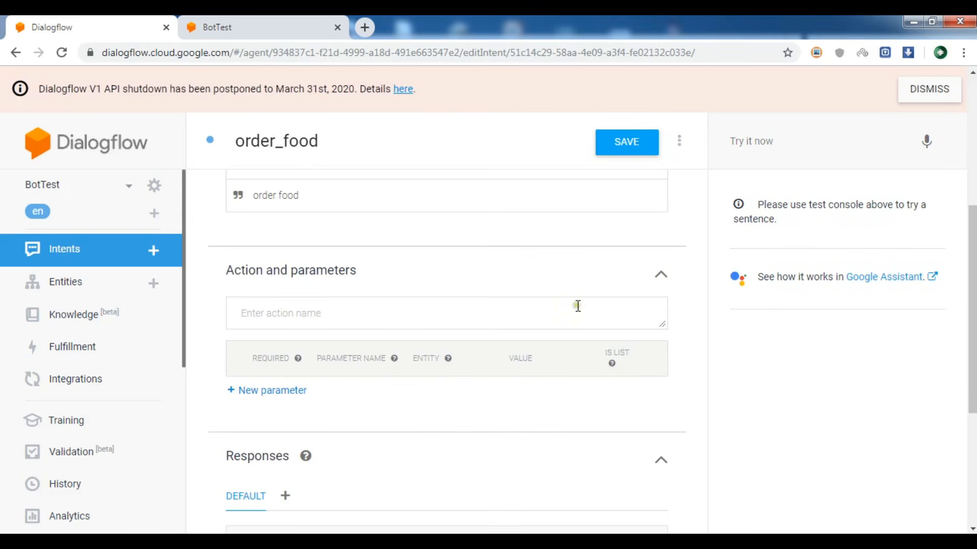
scroll(447, 351, up, 3)
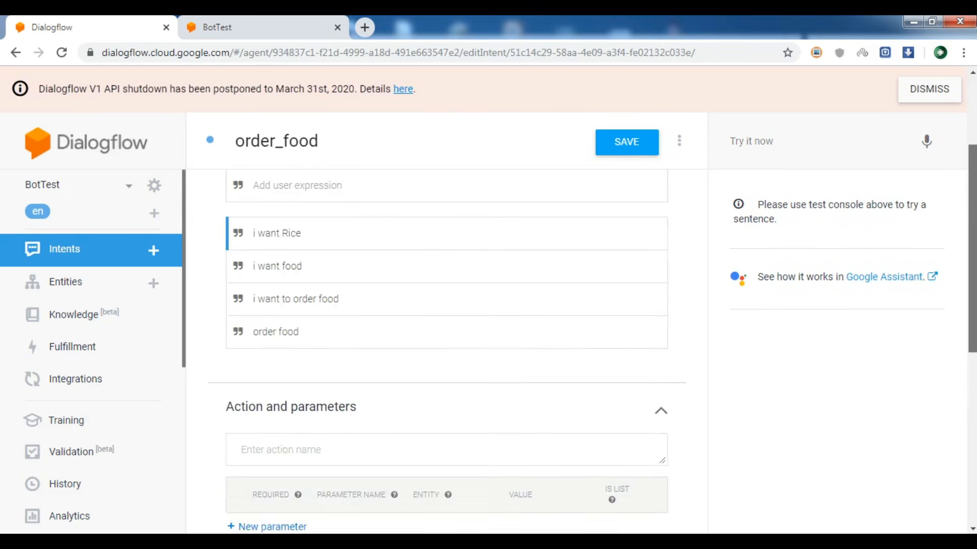
scroll(447, 351, down, 5)
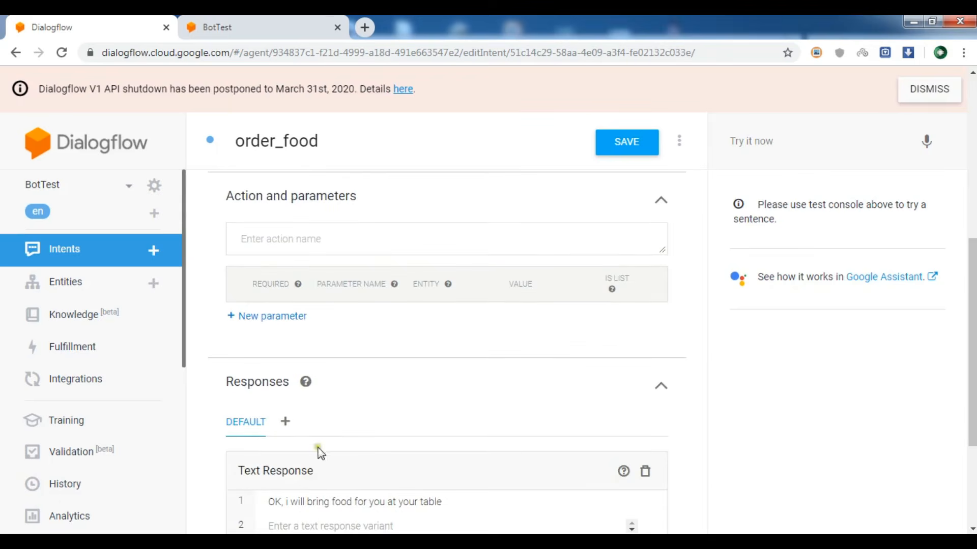
Leave the order_food intent without saving its pending changes and return to the intents list.
scroll(461, 488, up, 5)
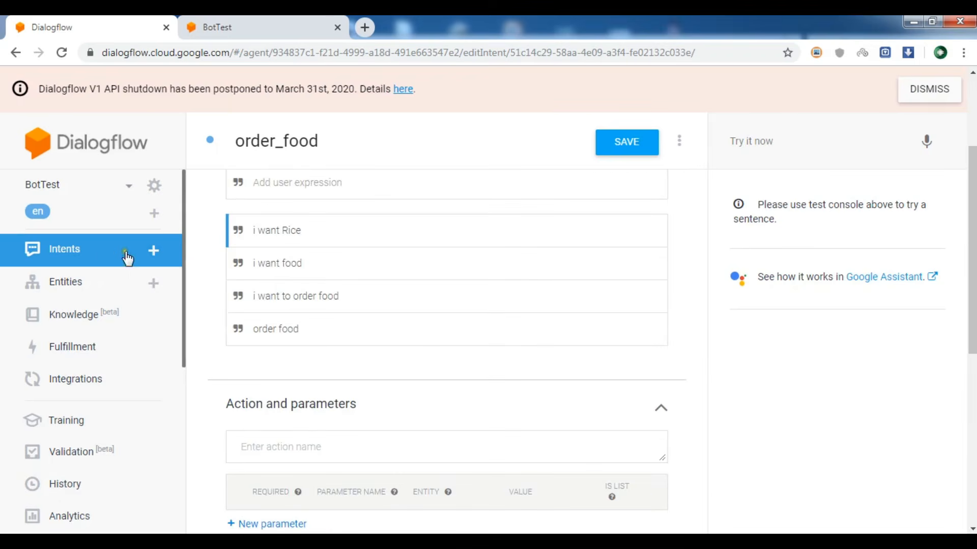
click(107, 256)
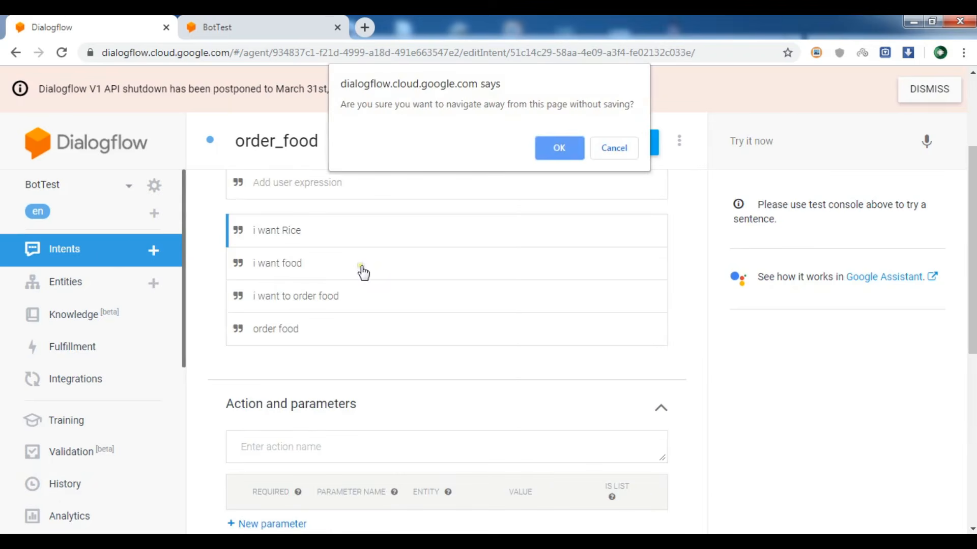
click(559, 145)
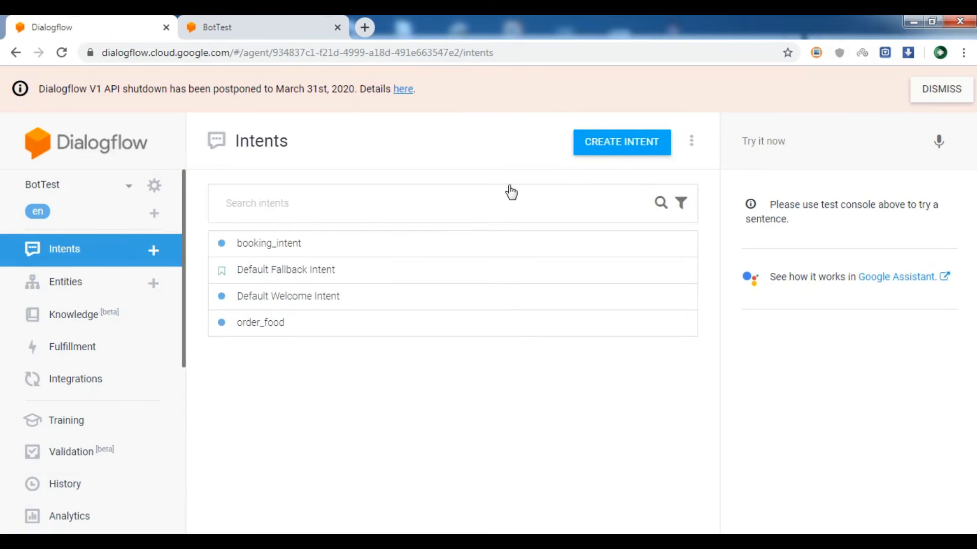
Create and save a new intent named food_list with the training phrase "i want Rice".
click(601, 147)
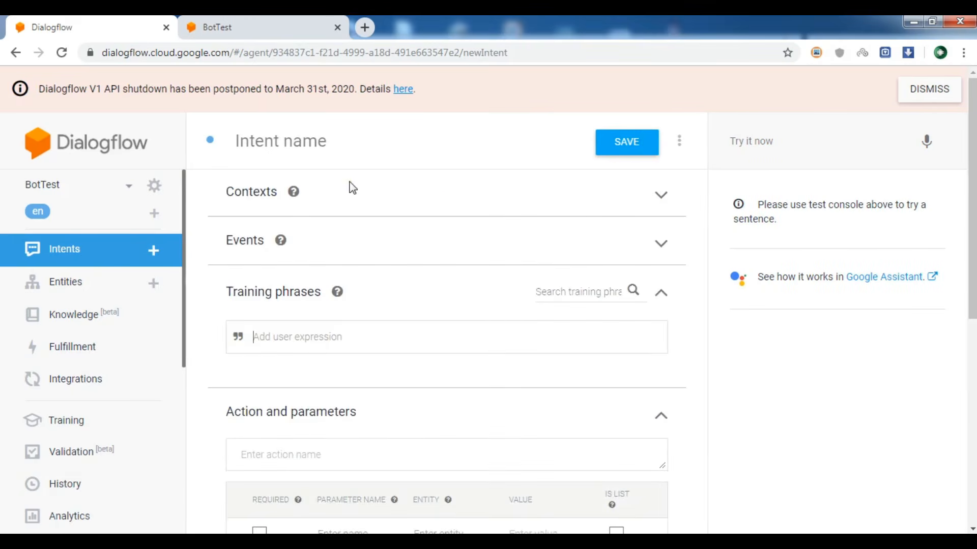
click(328, 140)
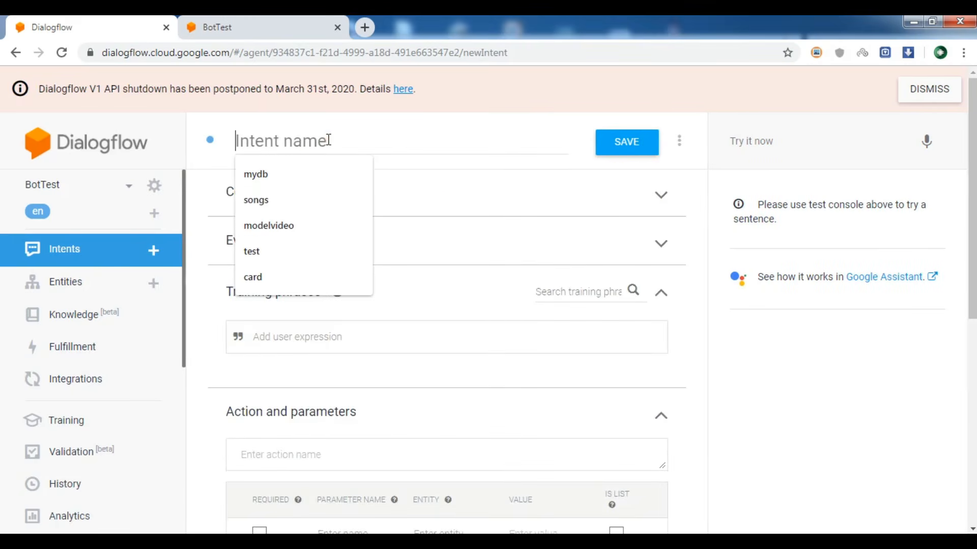
text(food)
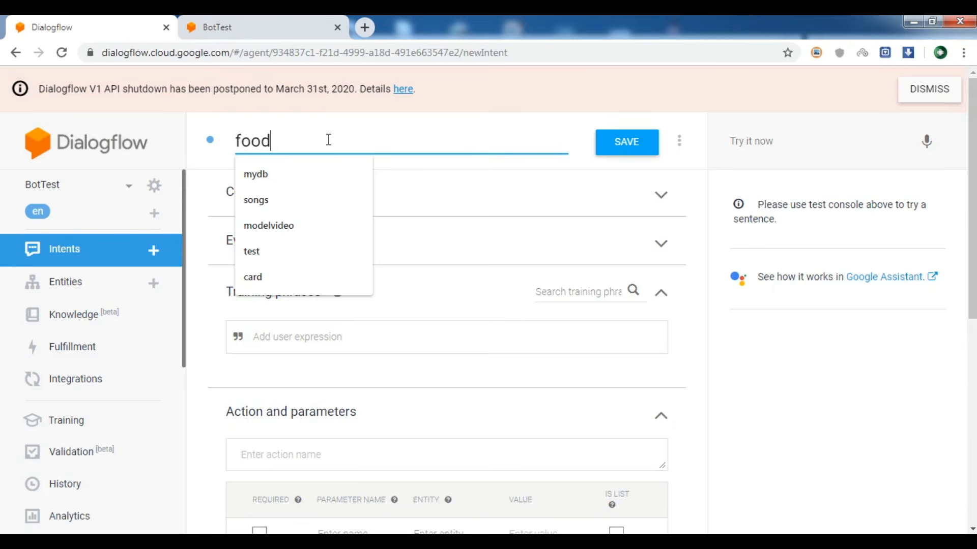
text(_list)
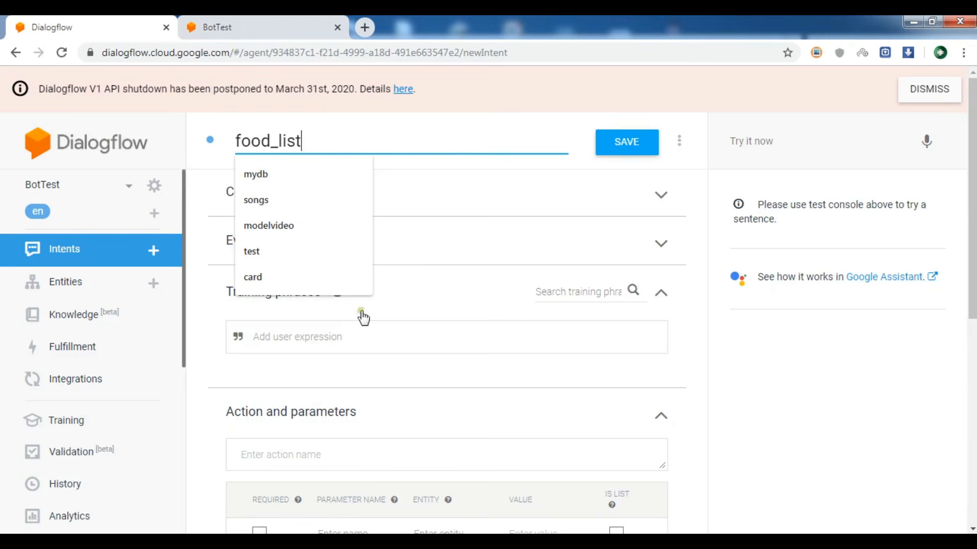
click(300, 336)
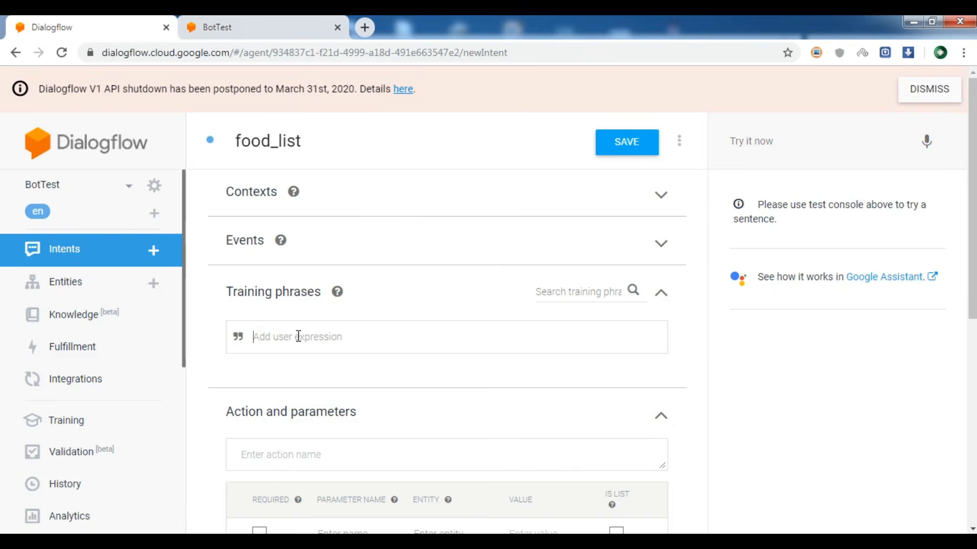
text(i want Rice)
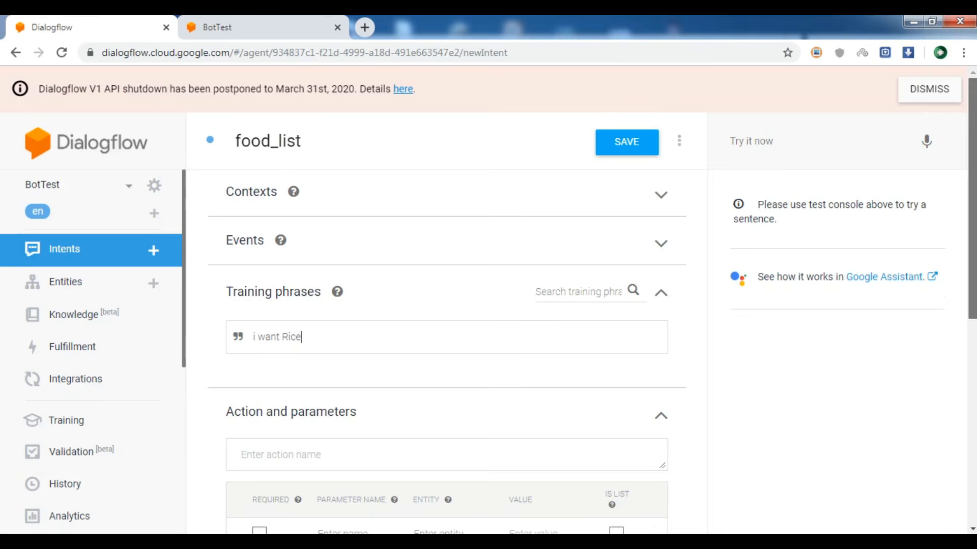
click(630, 148)
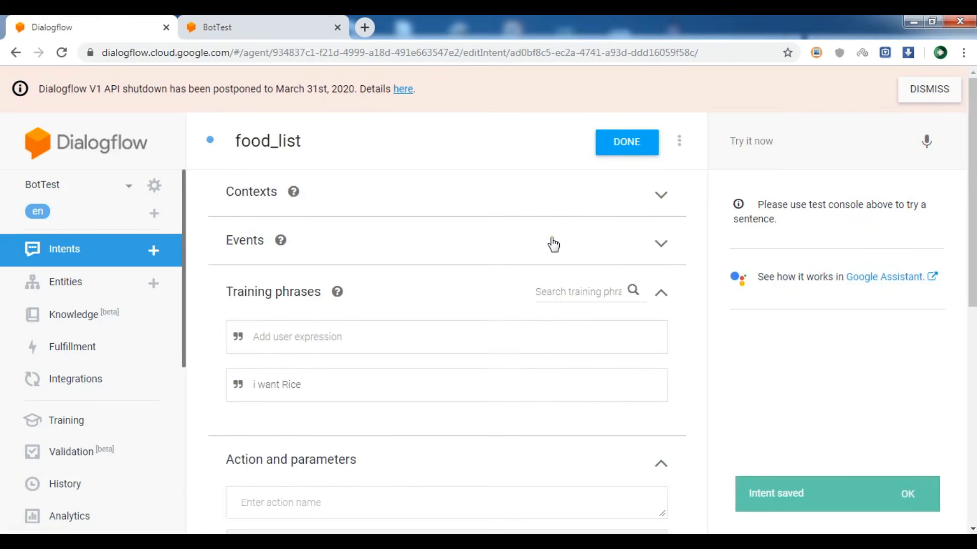
Delete the training phrase from the food_list intent and re-enter it as "i want Rice".
drag(974, 221, 974, 265)
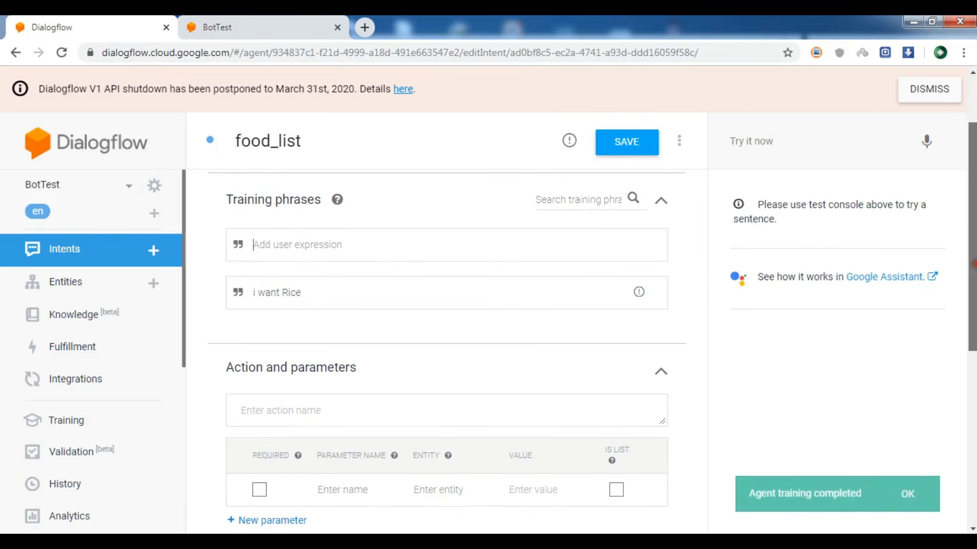
drag(974, 279, 974, 304)
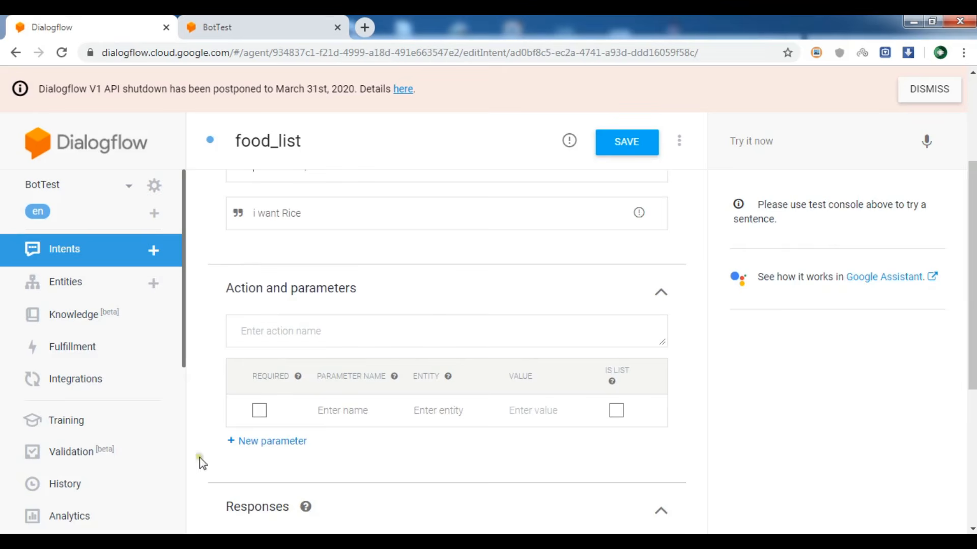
mouse_move(972, 285)
mouse_down()
mouse_move(972, 258)
mouse_move(973, 301)
mouse_up()
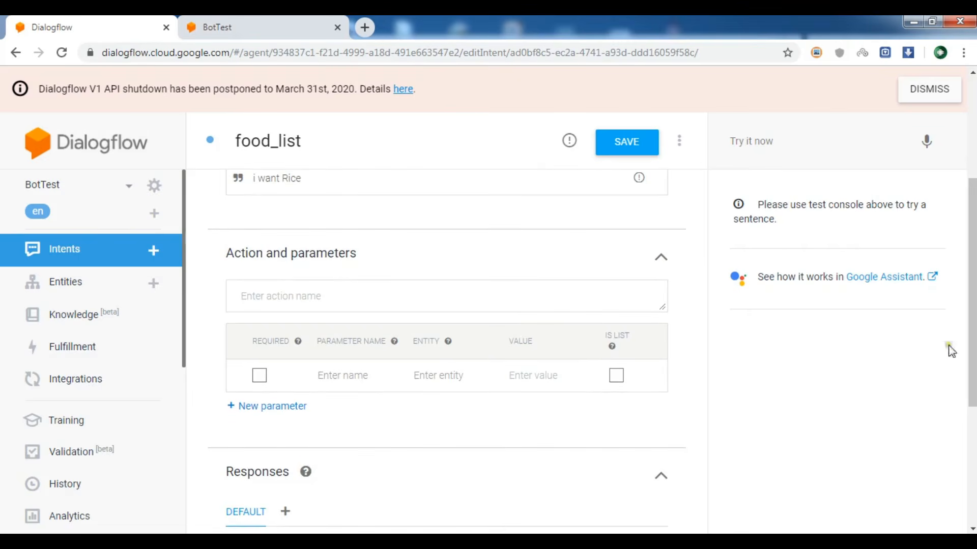
scroll(972, 285, up, 2)
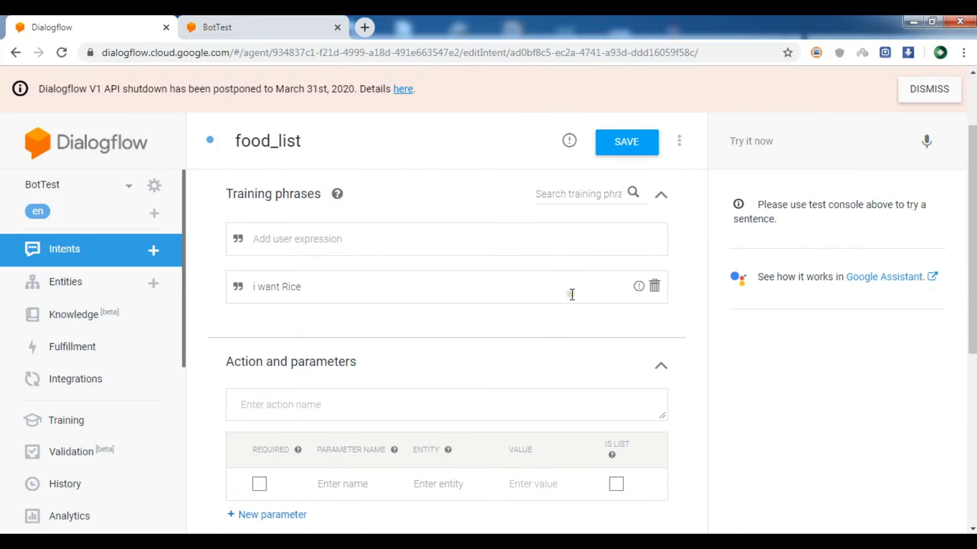
scroll(364, 232, down, 1)
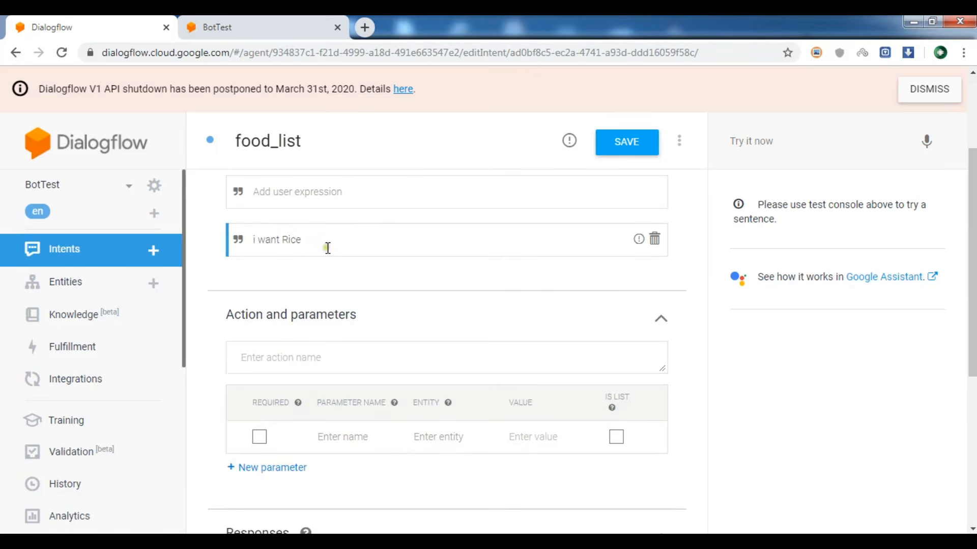
click(656, 241)
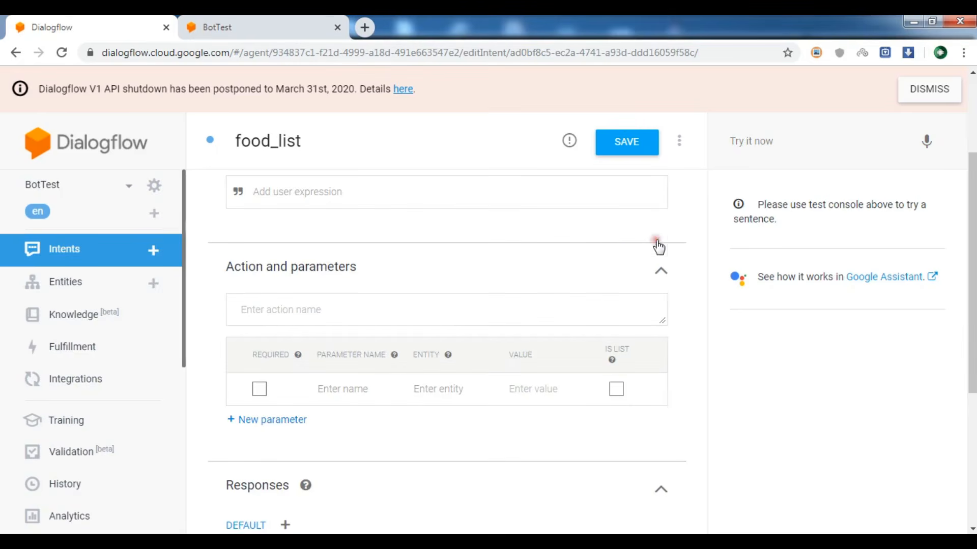
click(318, 190)
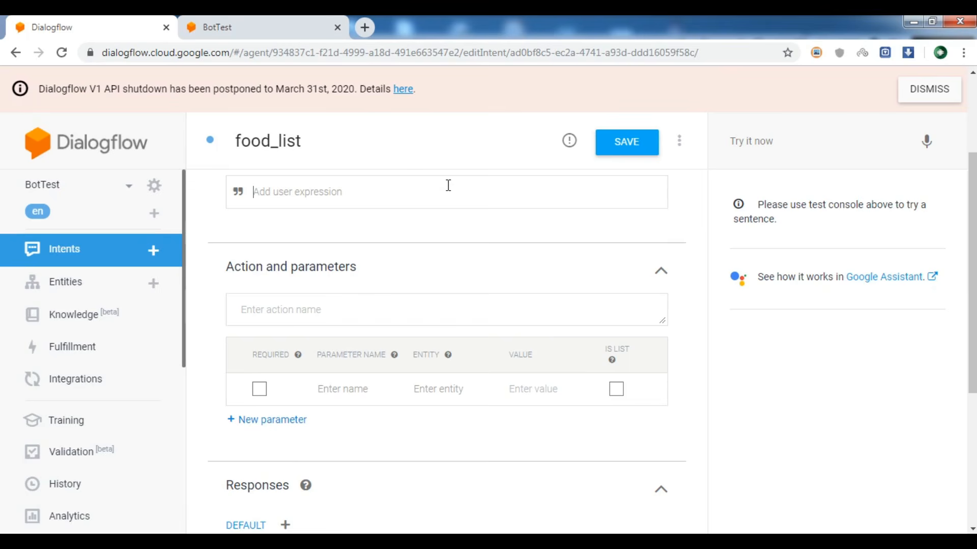
text(i want Rice)
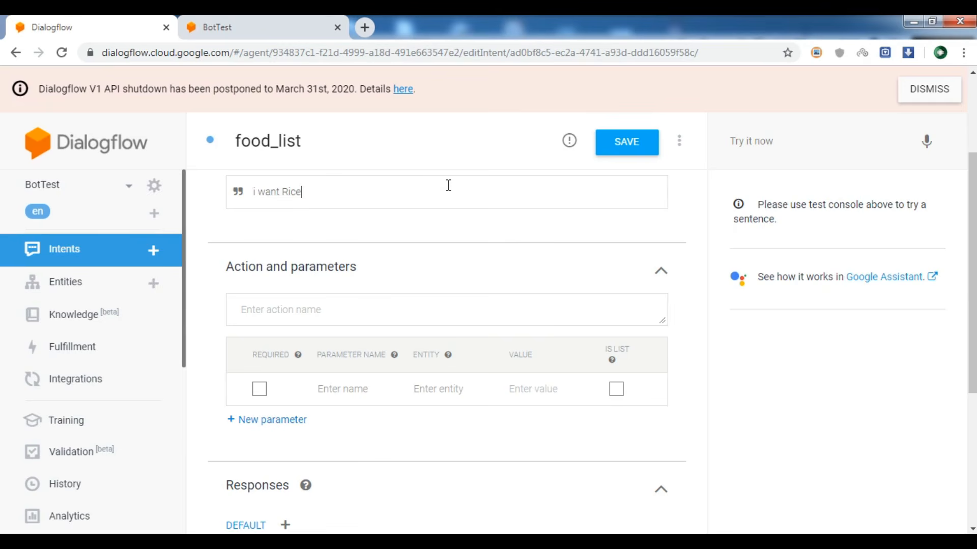
key(Return)
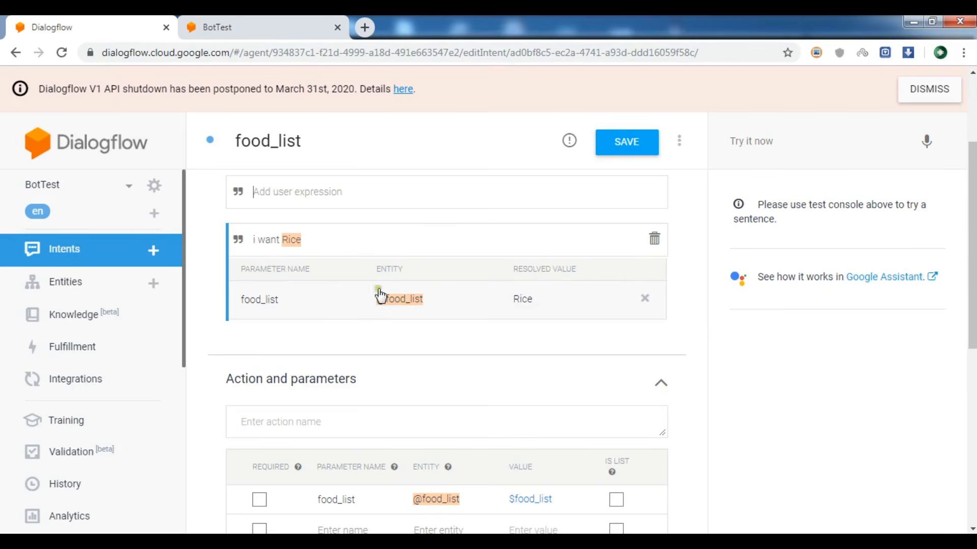
Add the text response "OK, i will bring for you $food_list" to the food_list intent.
scroll(454, 363, down, 3)
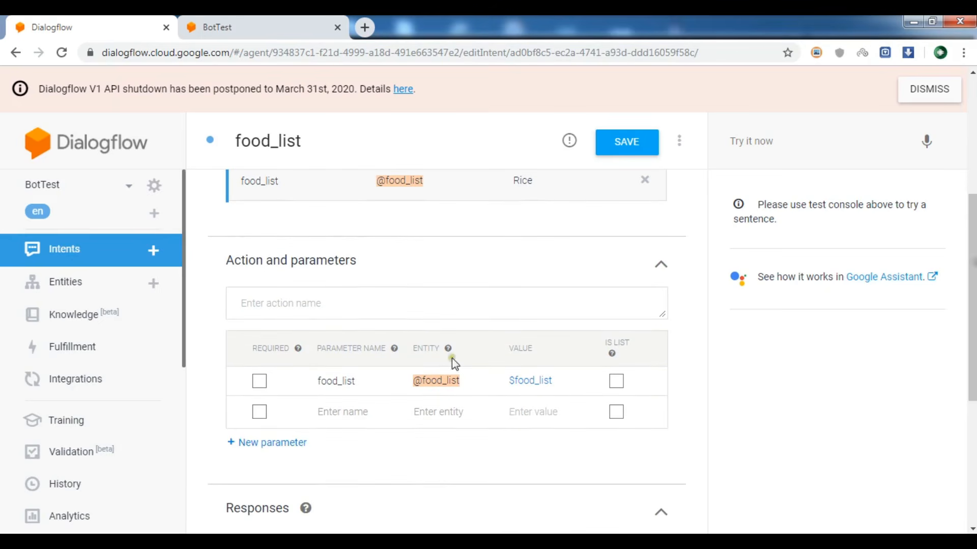
scroll(454, 363, up, 3)
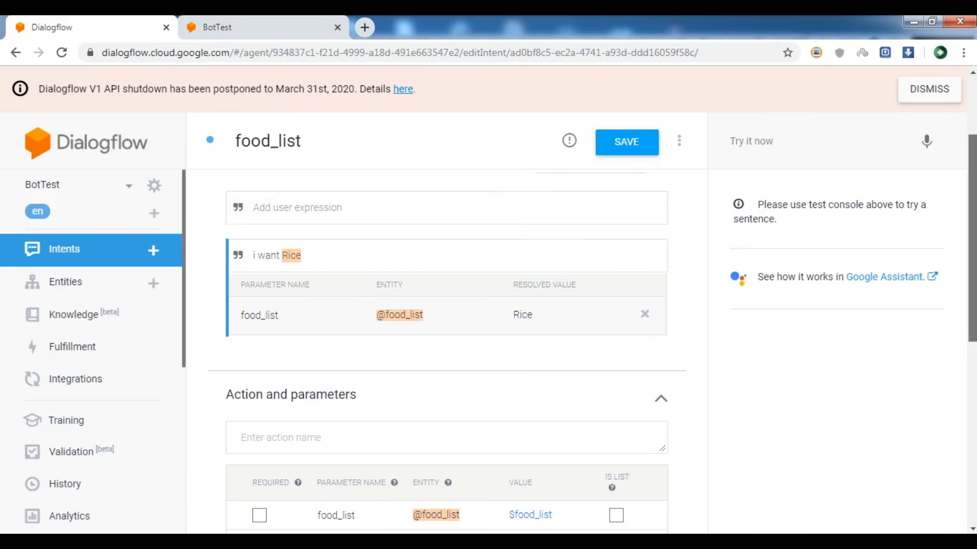
scroll(839, 396, down, 6)
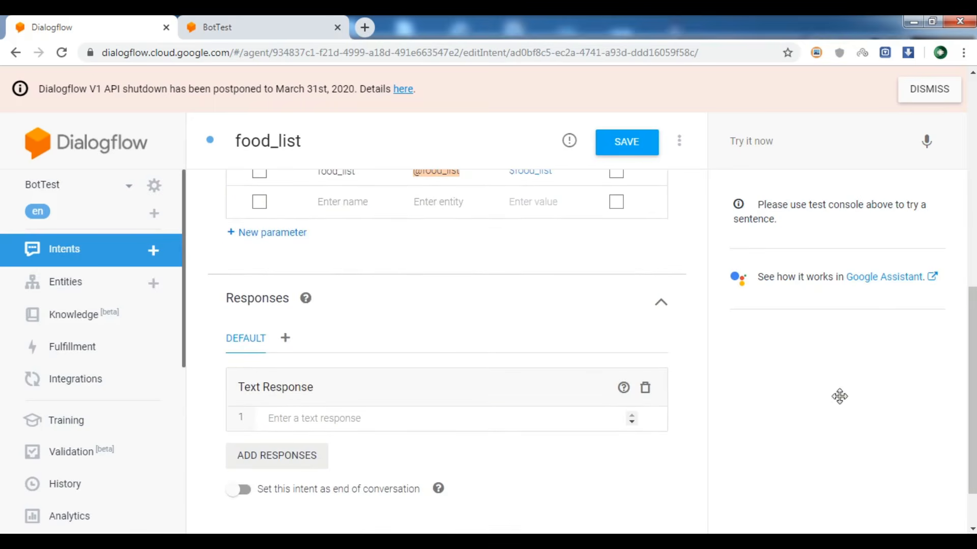
click(312, 416)
text(OK)
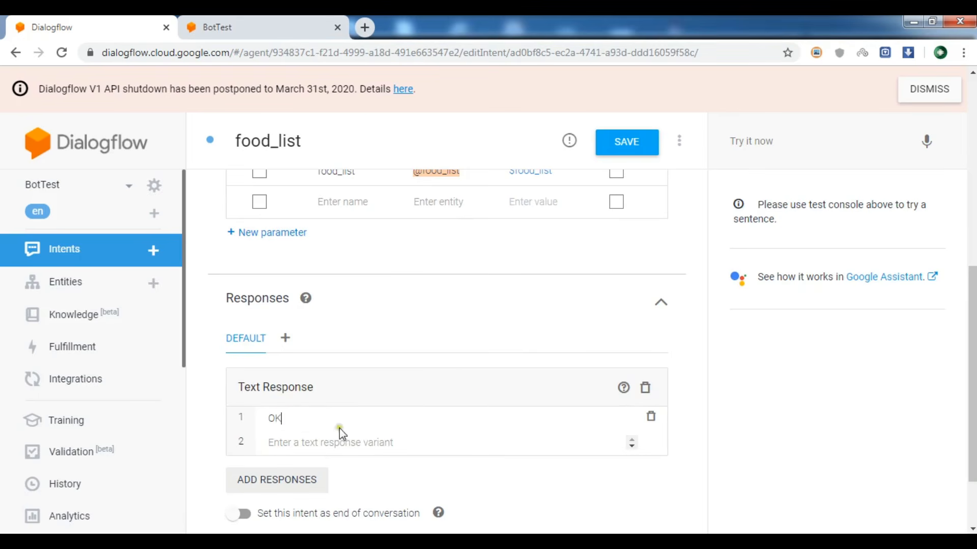
text(, i)
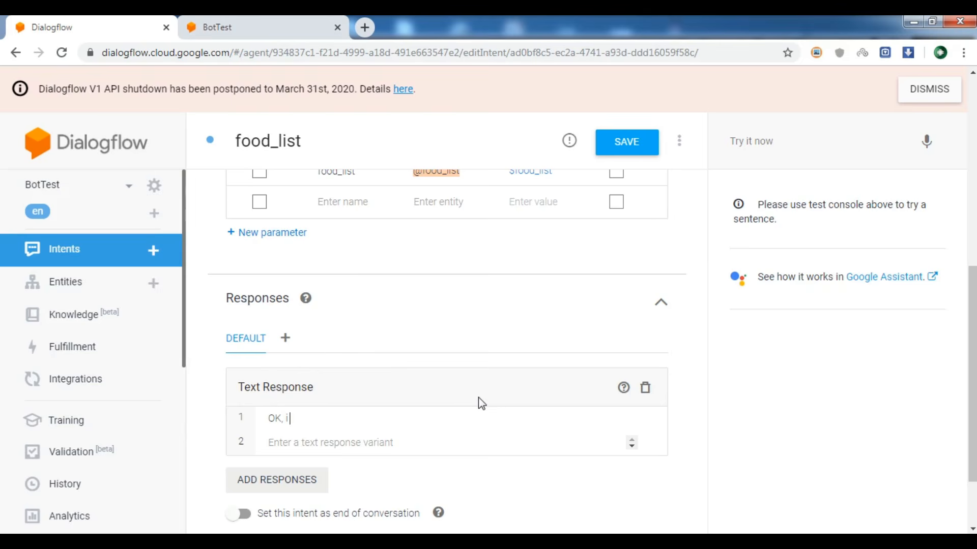
text( will bring)
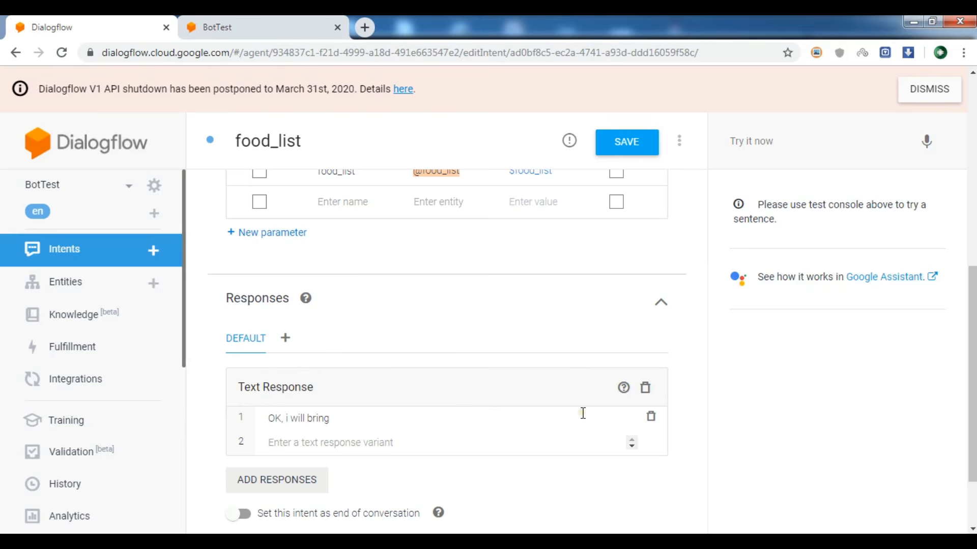
text( for your)
key(BackSpace)
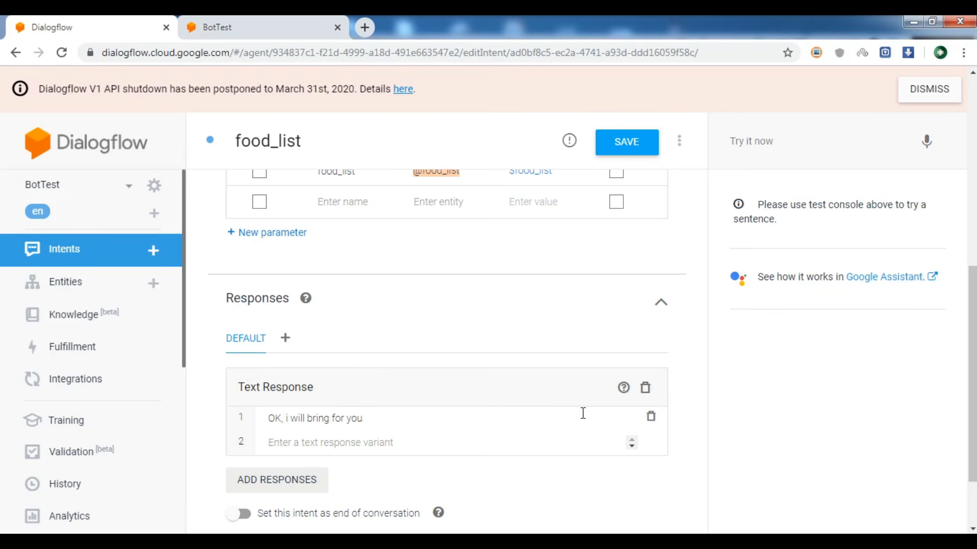
text($)
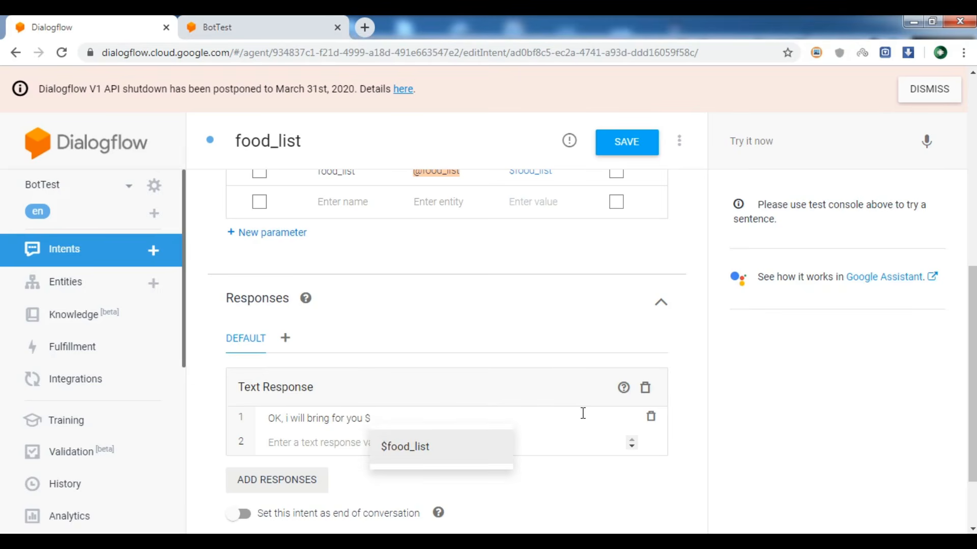
click(441, 451)
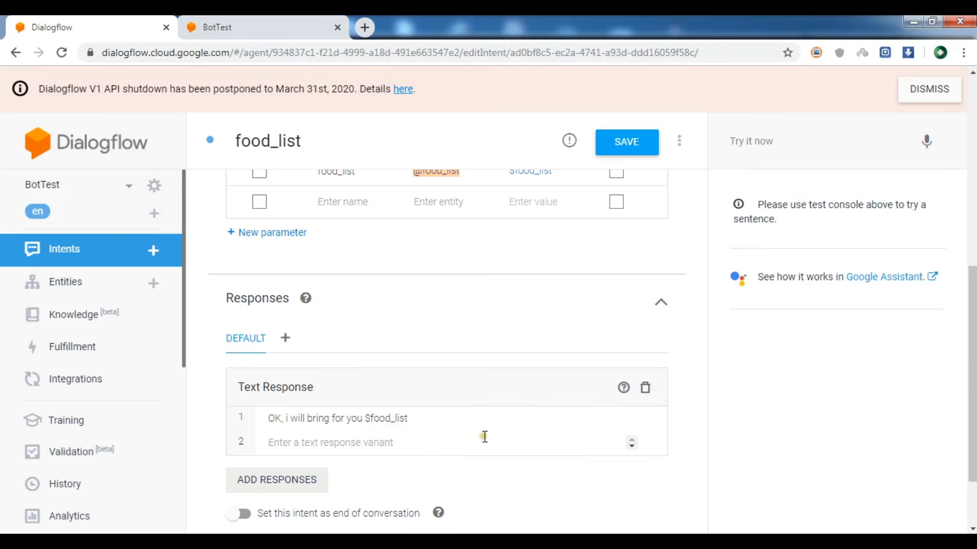
Make the food_list parameter required and define its prompt as "Please which food you want ?".
scroll(273, 292, up, 3)
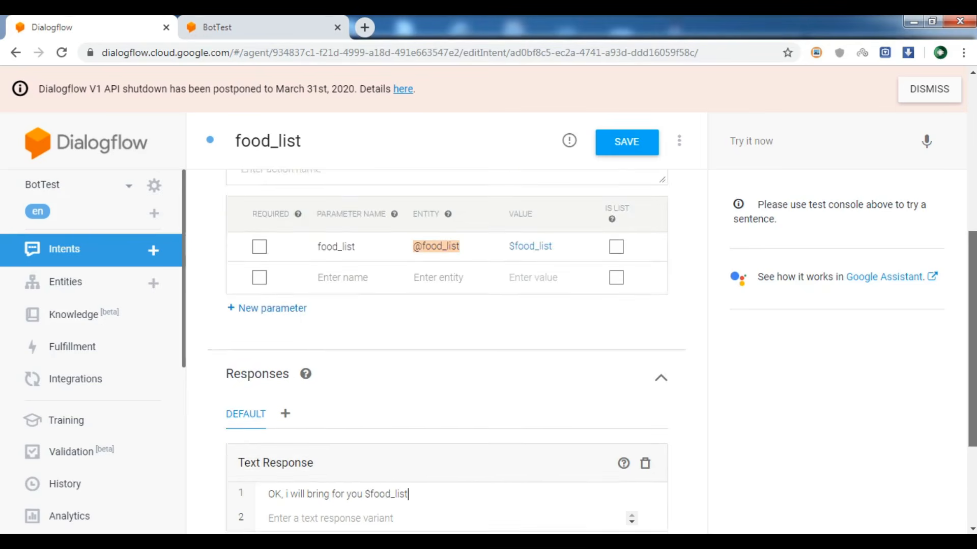
click(260, 288)
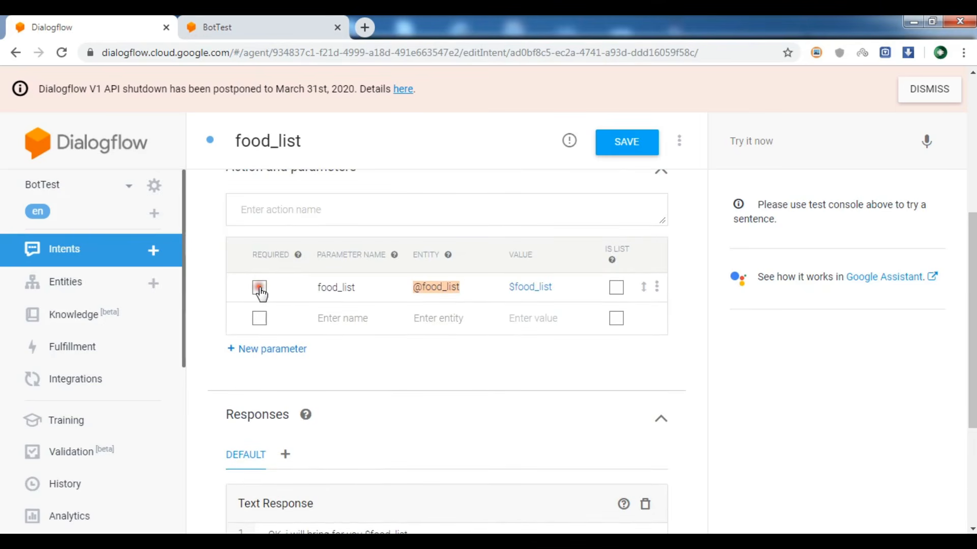
click(260, 289)
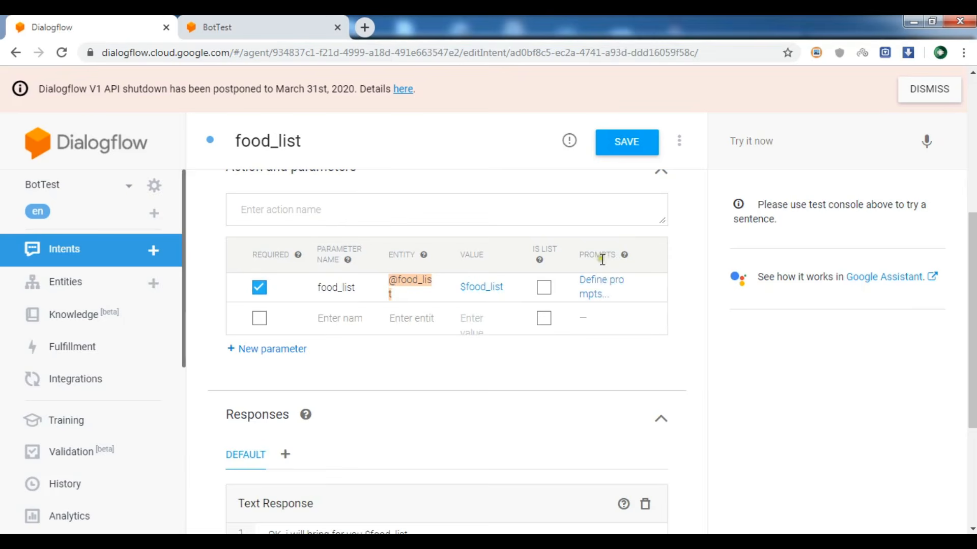
click(590, 282)
click(299, 343)
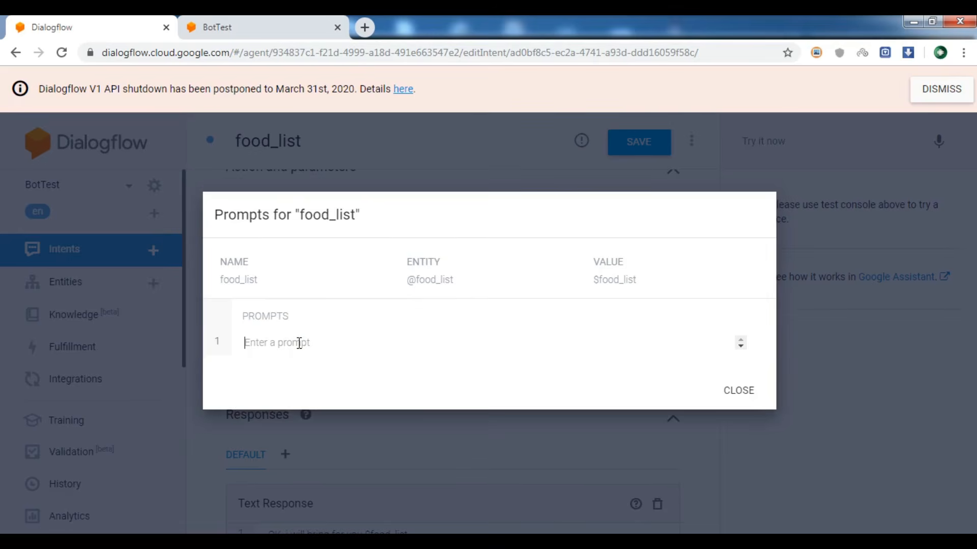
text(Please which)
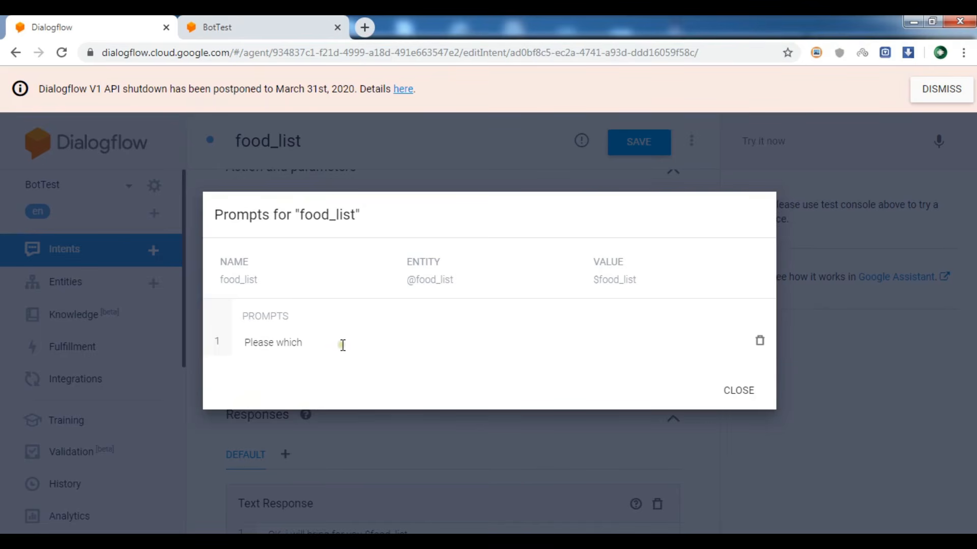
click(323, 341)
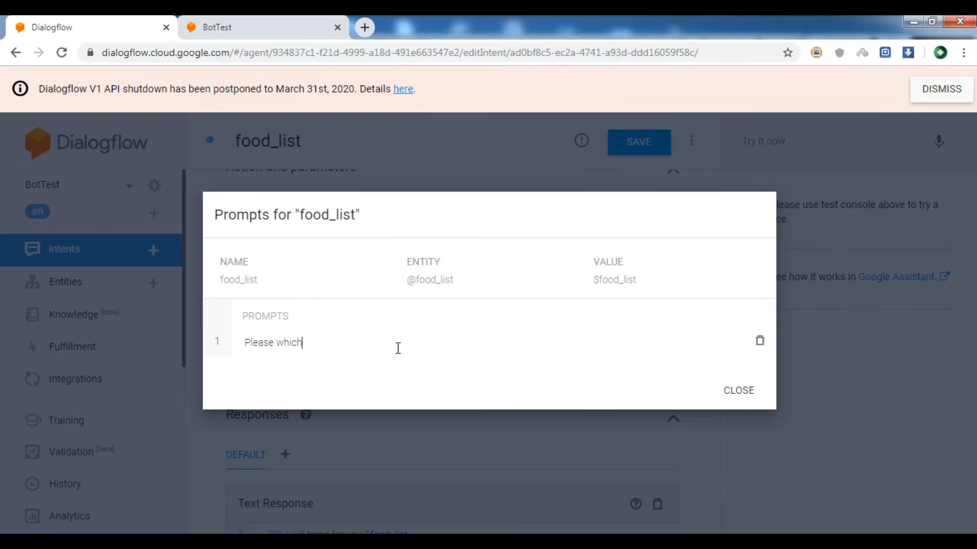
text(food you want ?)
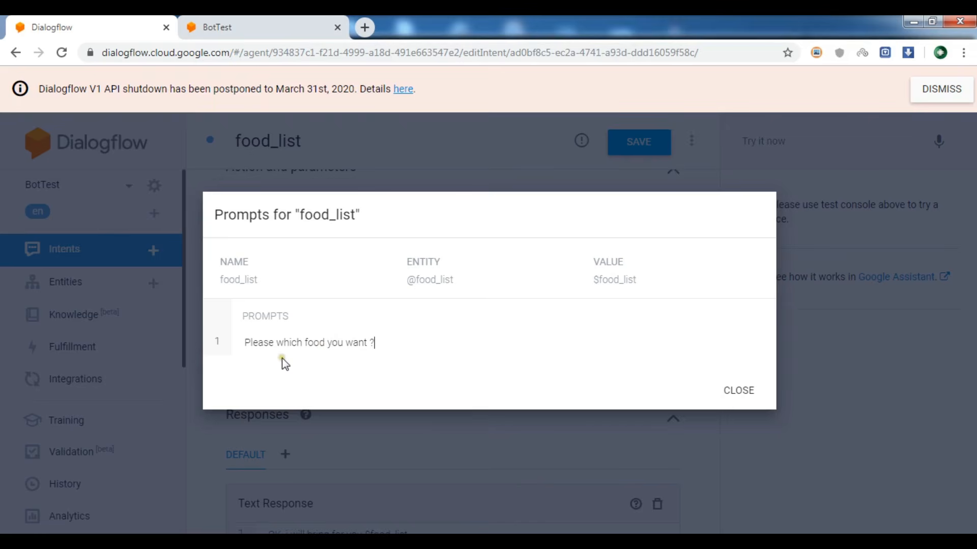
Close the prompt definition for the food_list parameter and save the food_list intent.
click(741, 392)
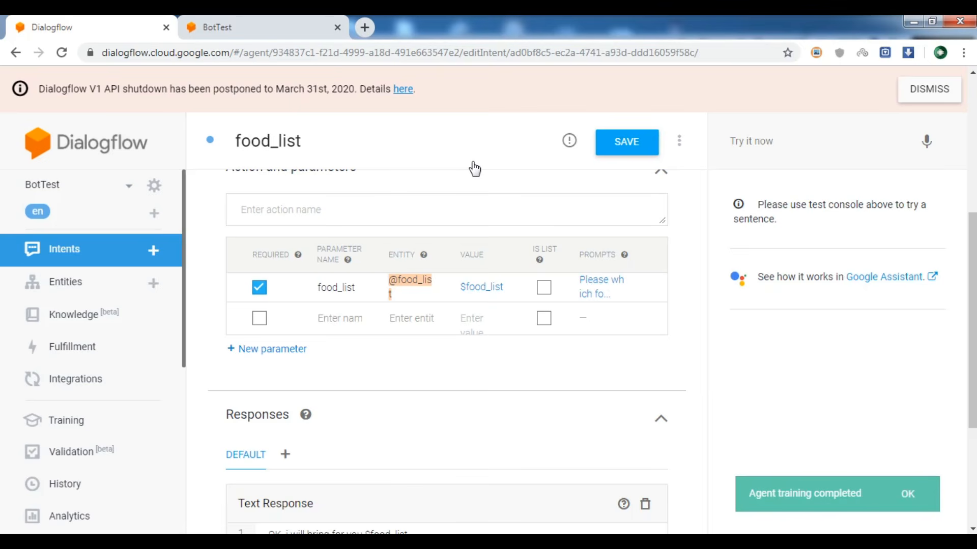
scroll(475, 169, up, 2)
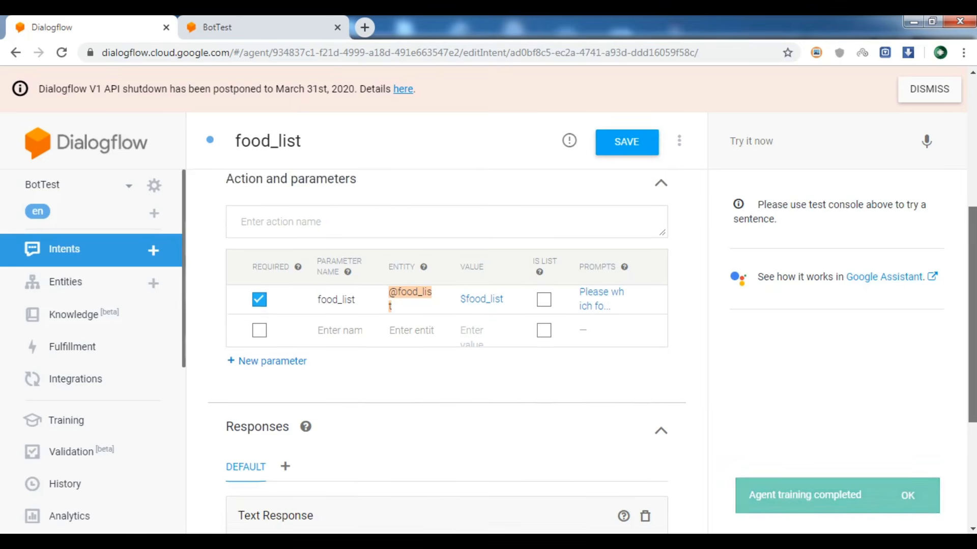
scroll(475, 169, up, 1)
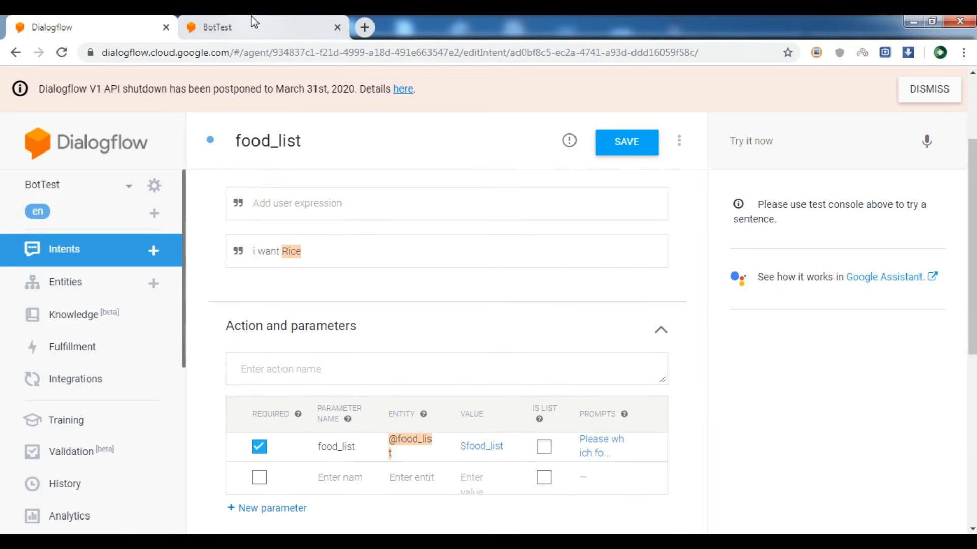
Switch to the BotTest Web Demo, reload it, and send the messages "hi" and "i want Rice".
click(240, 27)
click(62, 53)
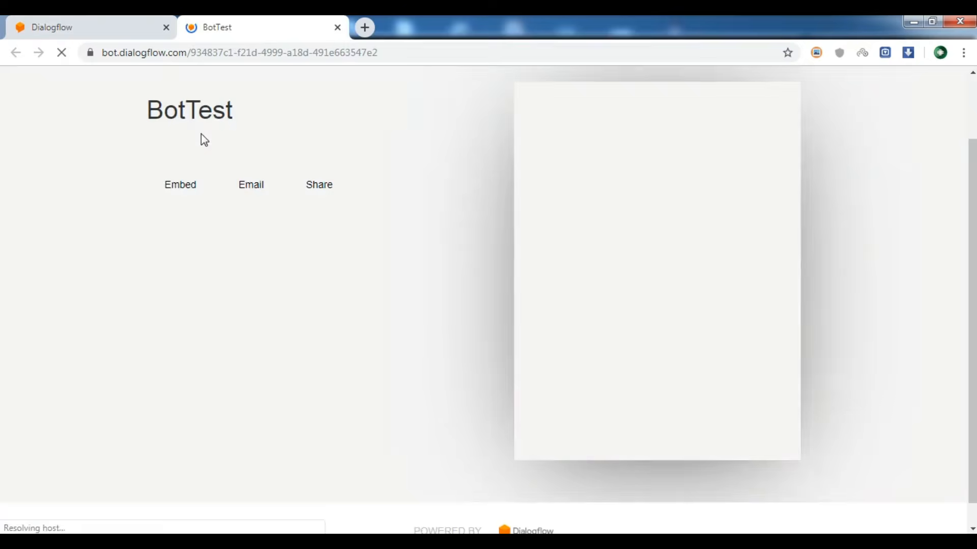
click(573, 440)
text(hi)
key(Return)
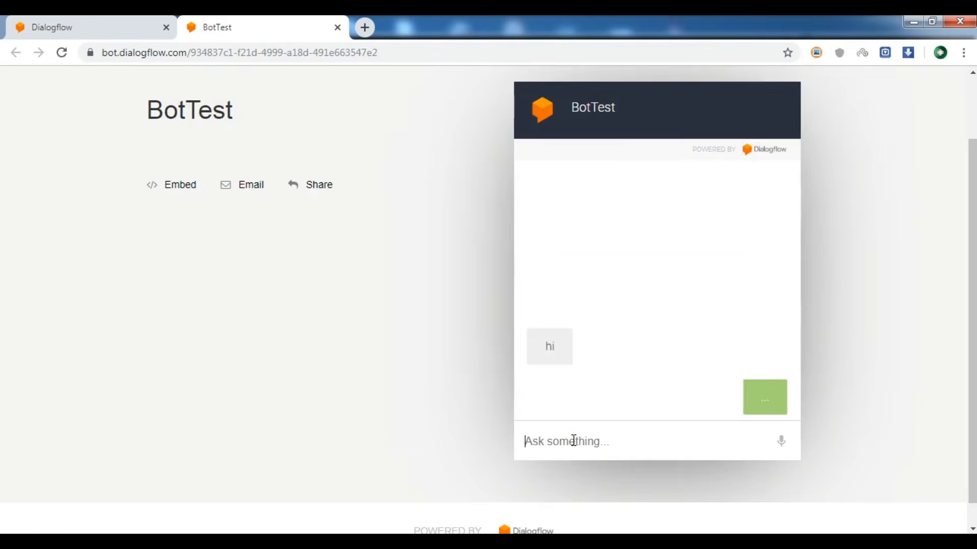
text(i want r)
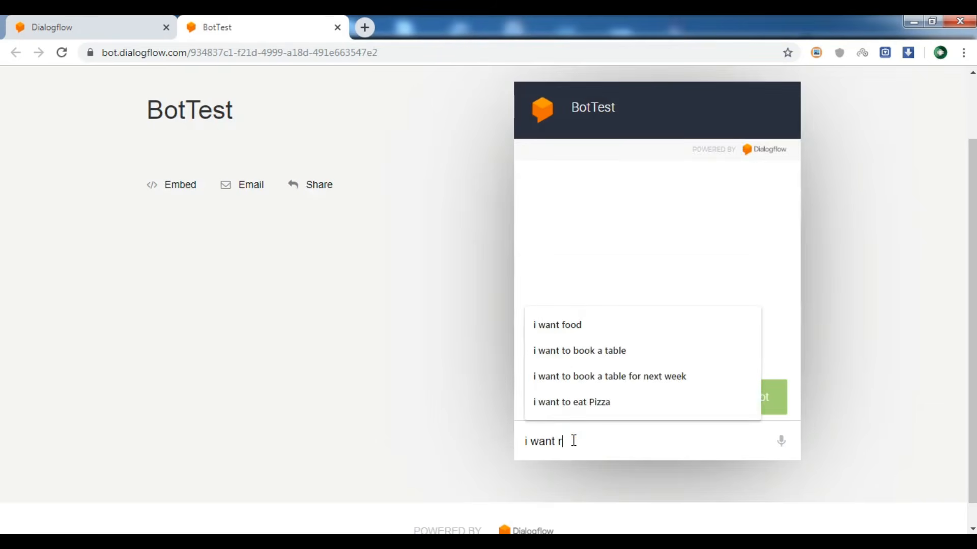
key(BackSpace)
text(Rice)
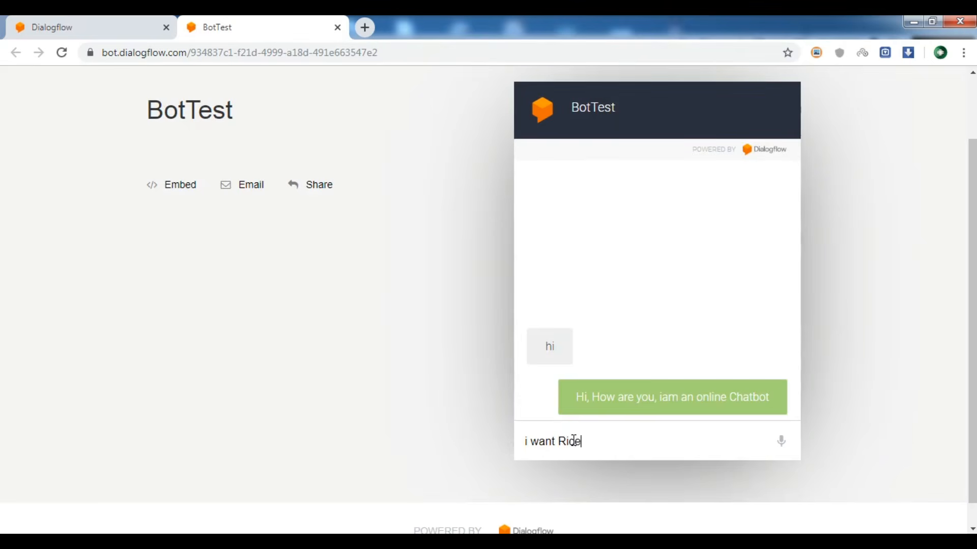
key(Return)
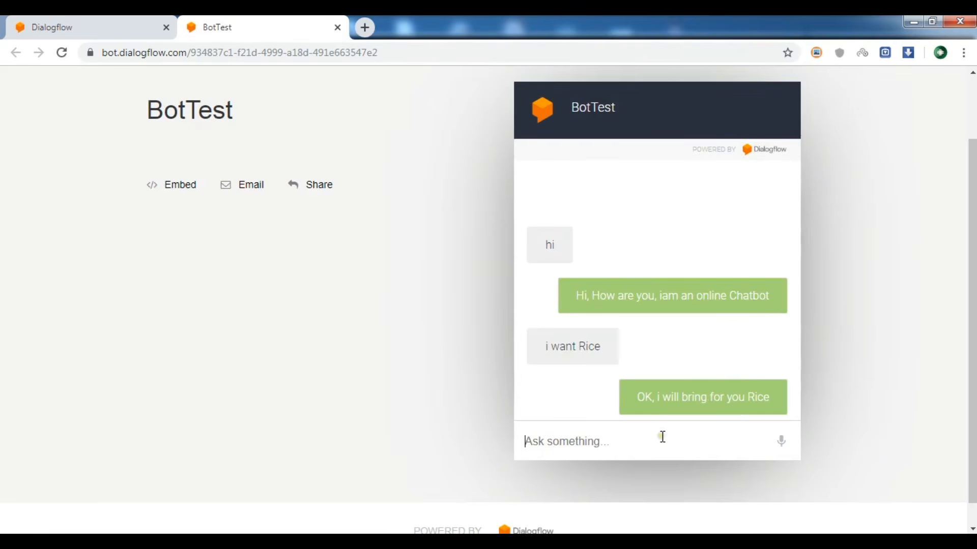
Test the bot with the messages "hello" and "i want food".
text(hello)
key(Return)
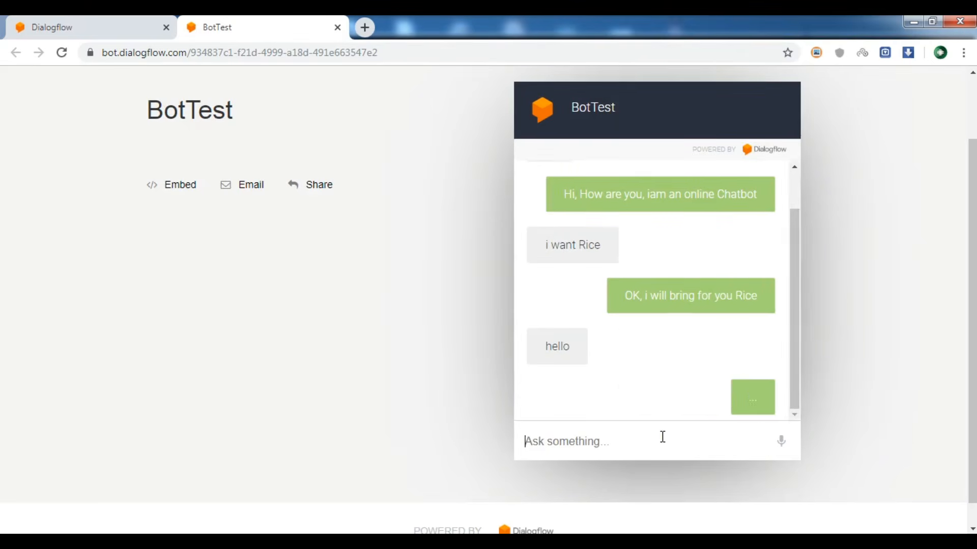
text(i wan)
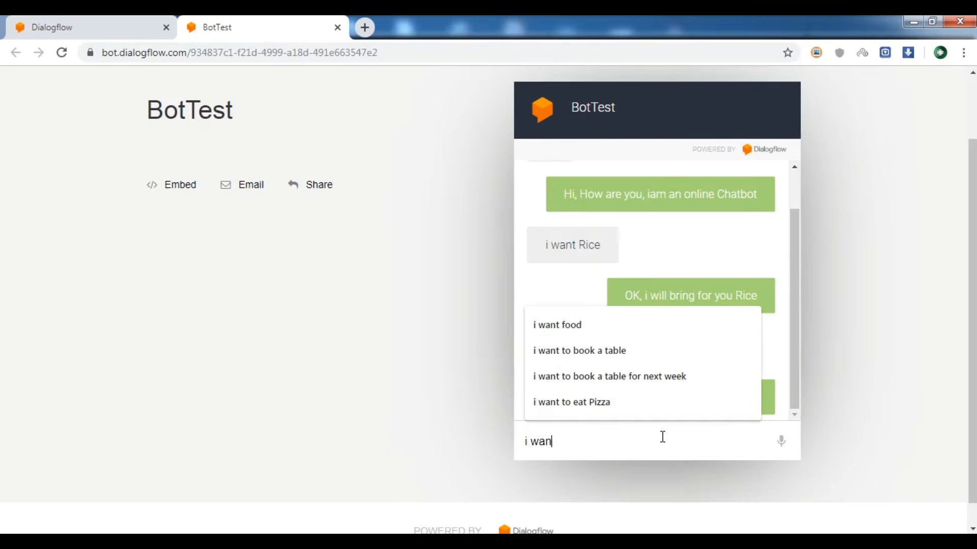
text(t food)
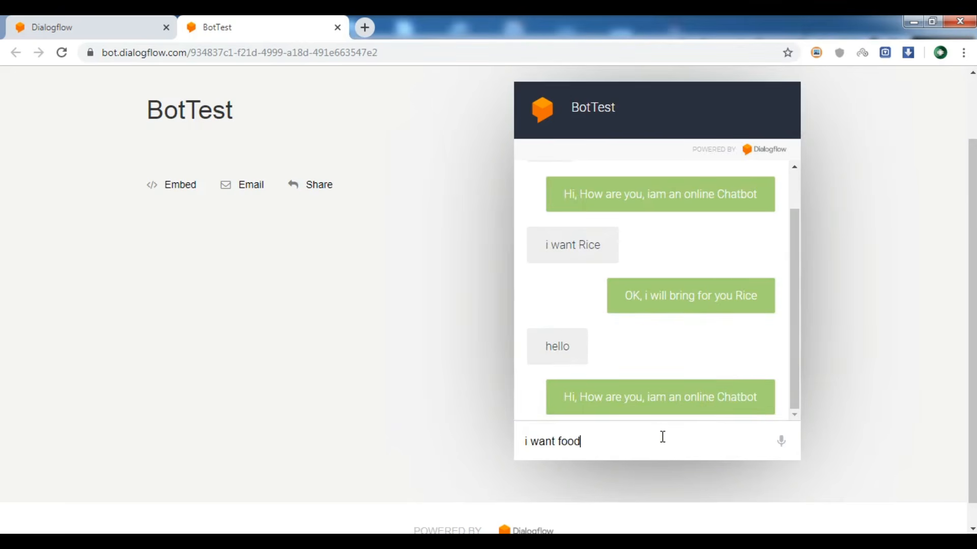
key(Return)
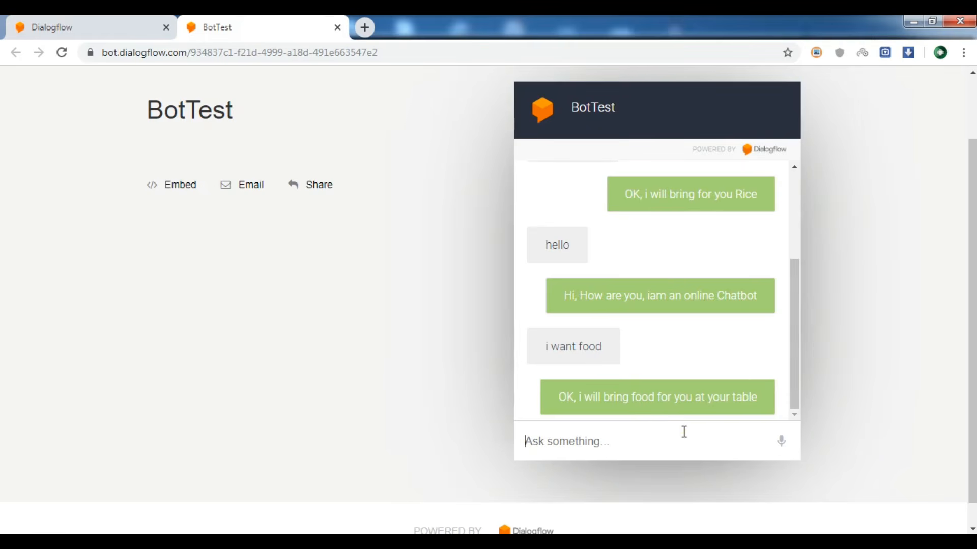
Return to the Dialogflow console, add the training phrase "i want food" to the food_list intent, and save it.
click(77, 18)
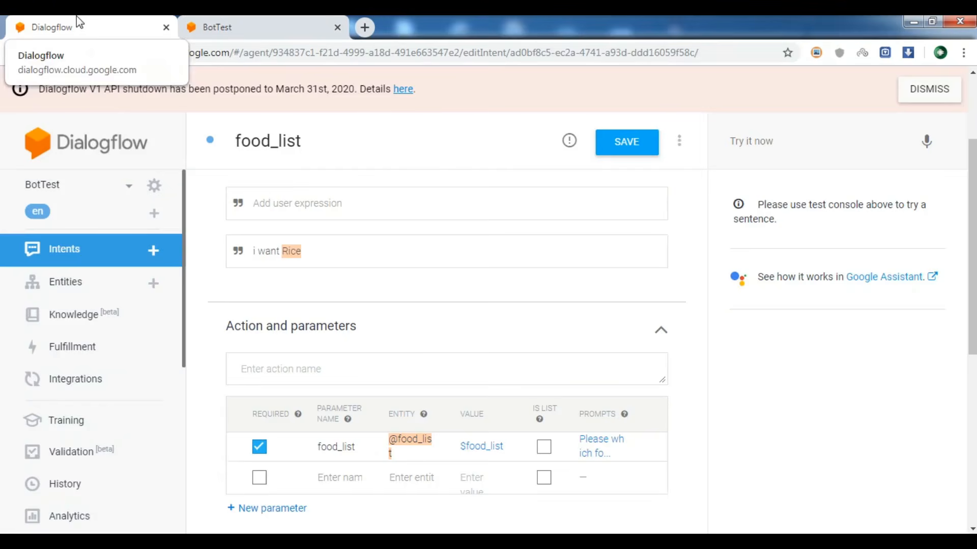
click(322, 204)
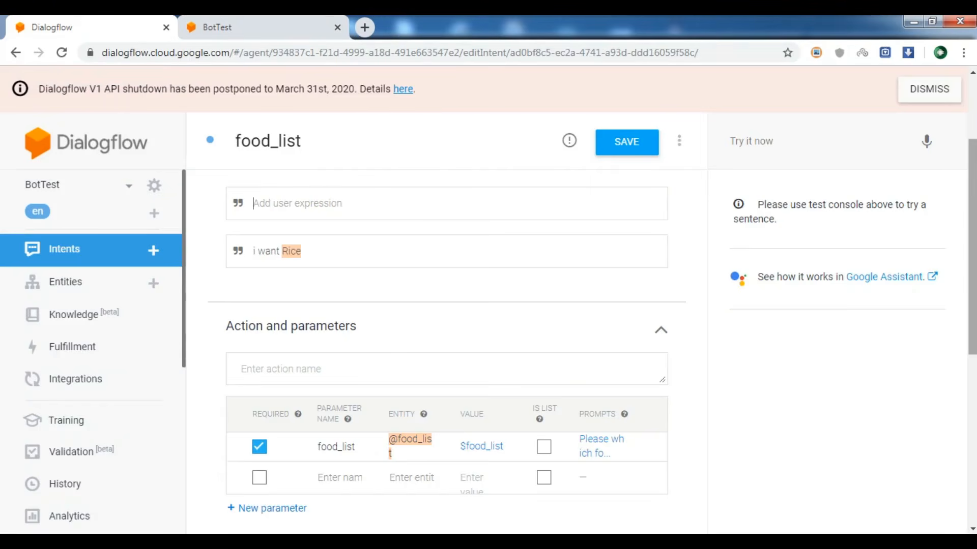
scroll(971, 327, down, 4)
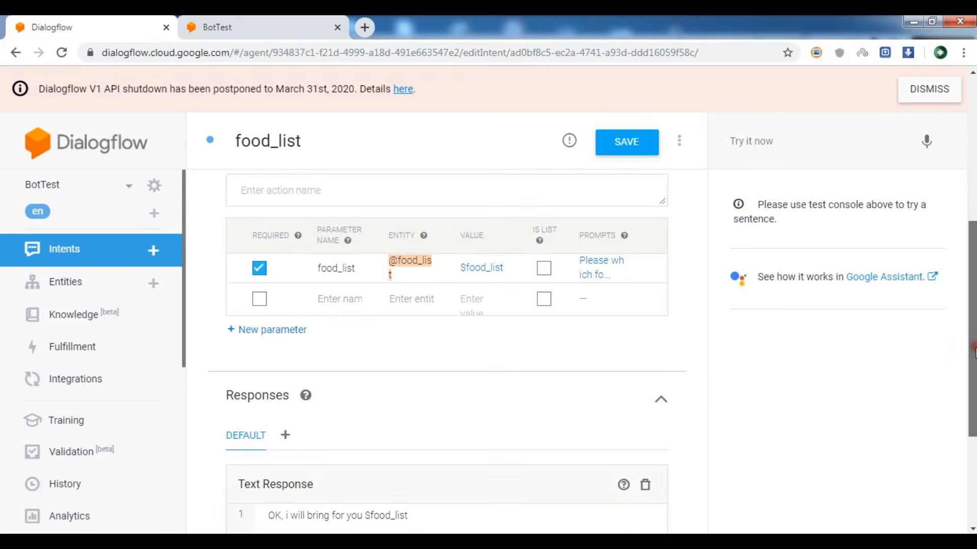
drag(972, 328, 972, 246)
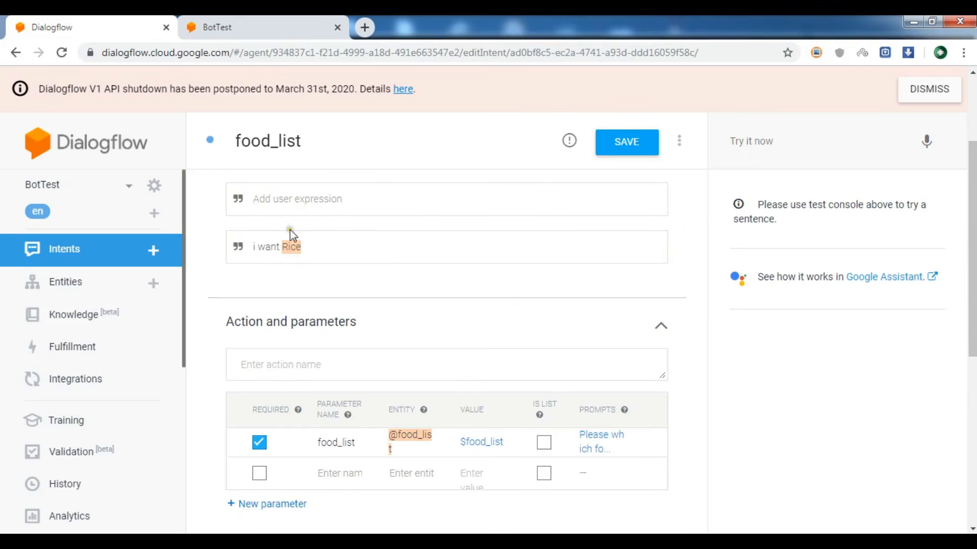
text(i)
key(BackSpace)
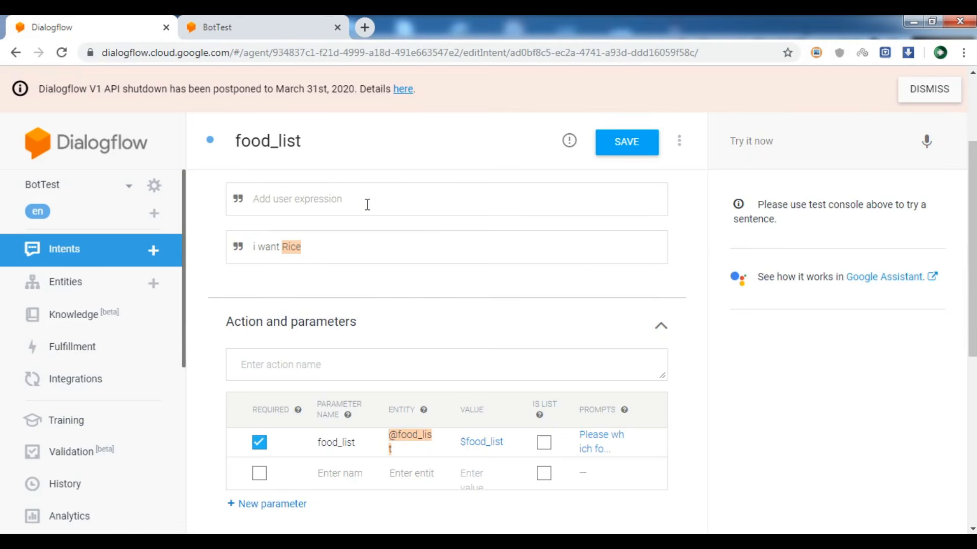
text(i want food)
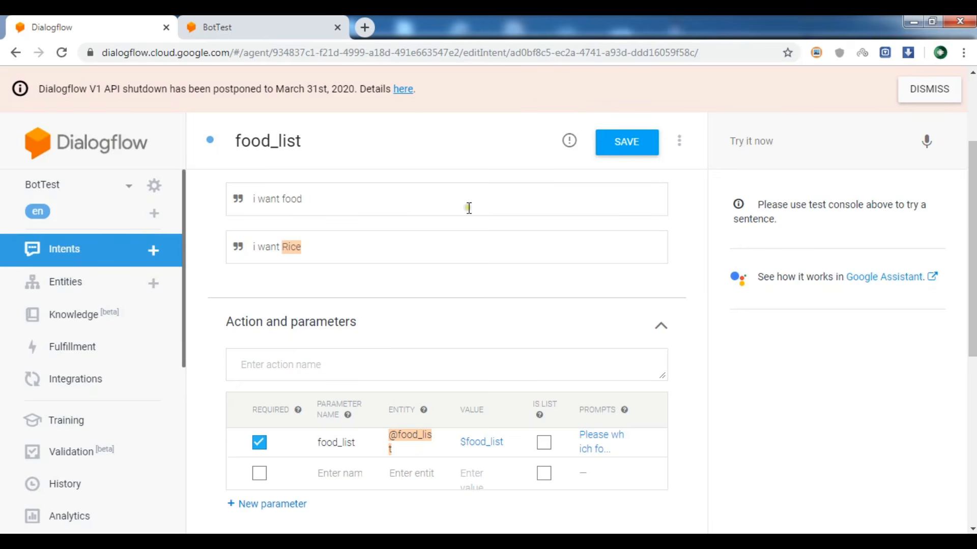
key(Return)
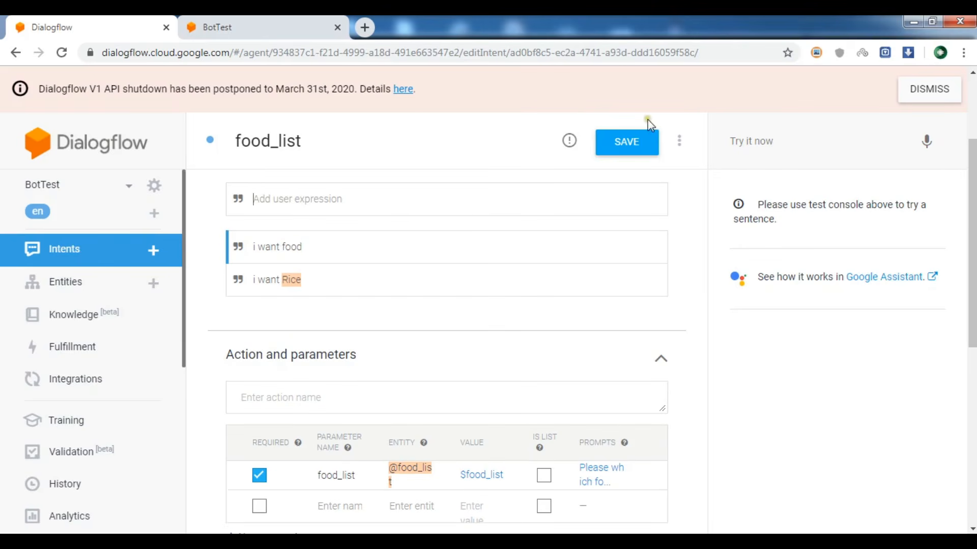
click(631, 137)
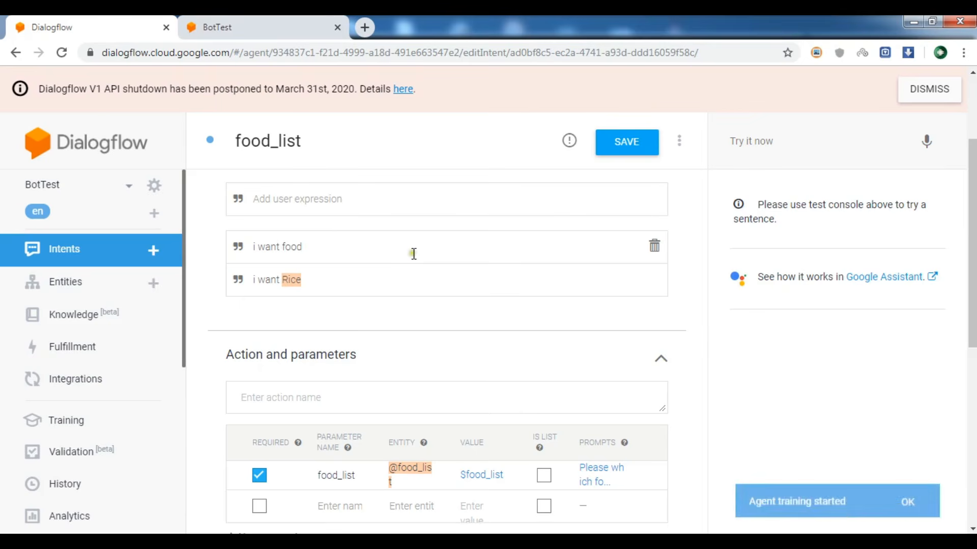
Reload the BotTest Web Demo and send the messages "hi" and "i want Tuna".
click(249, 22)
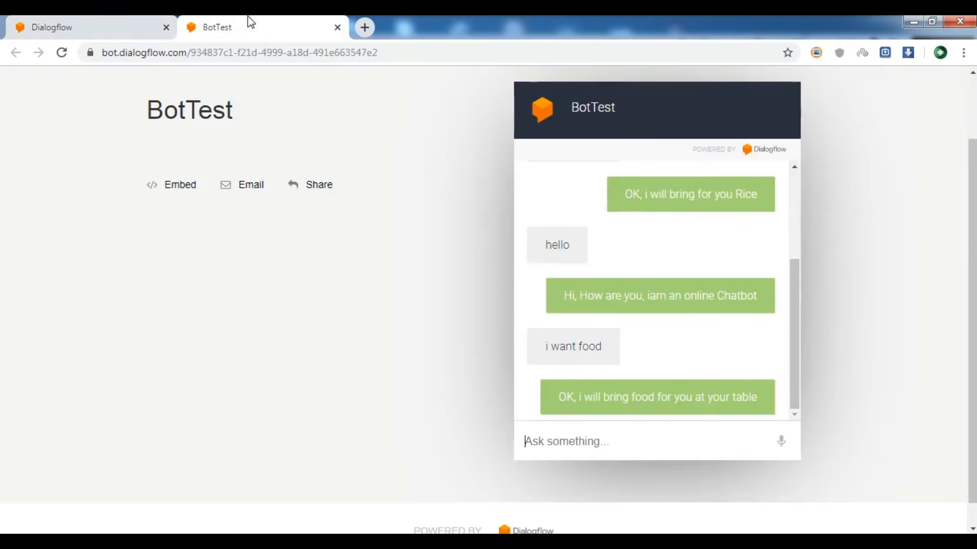
click(62, 52)
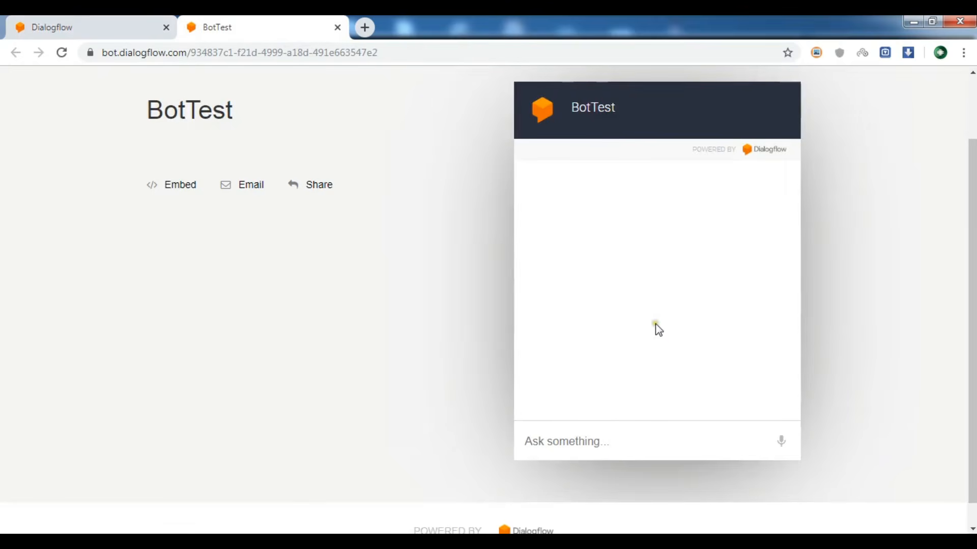
click(560, 442)
text(hi)
key(Return)
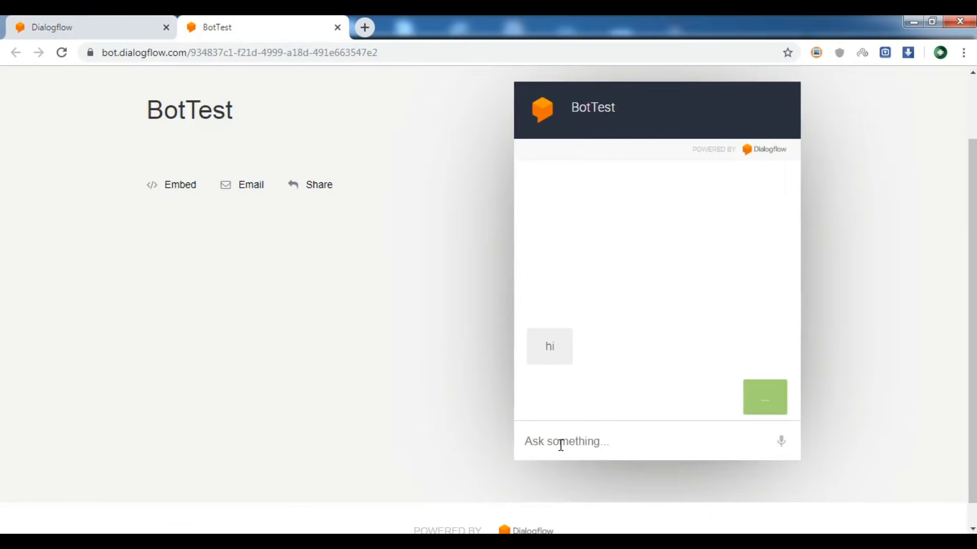
text(i)
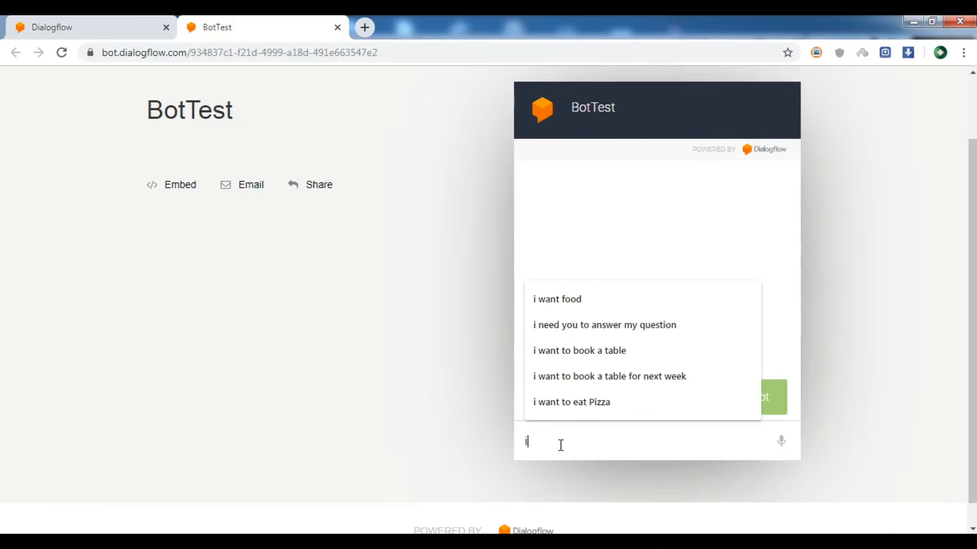
text( want )
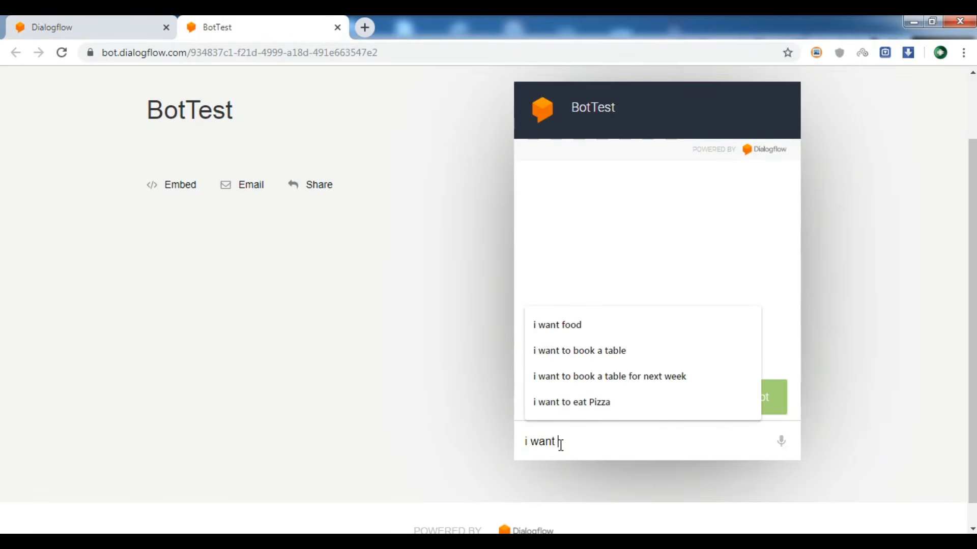
text(Tuna)
key(Return)
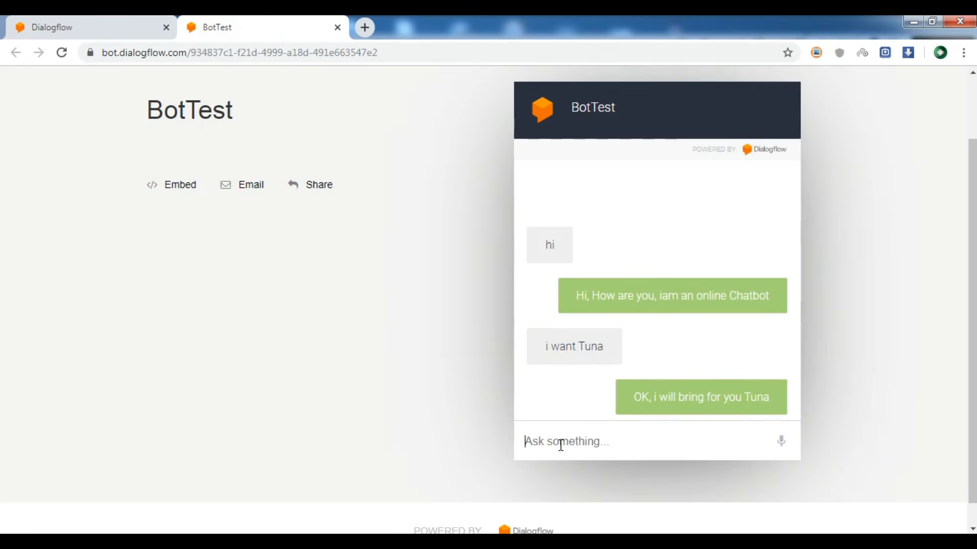
Send "i want food" to the bot and answer its follow-up question with "Rice".
text(i want food)
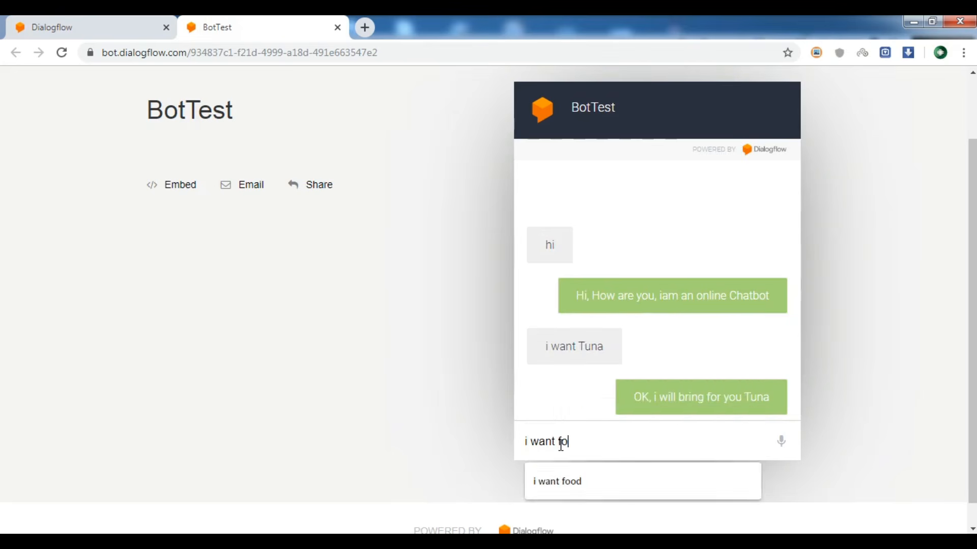
key(Return)
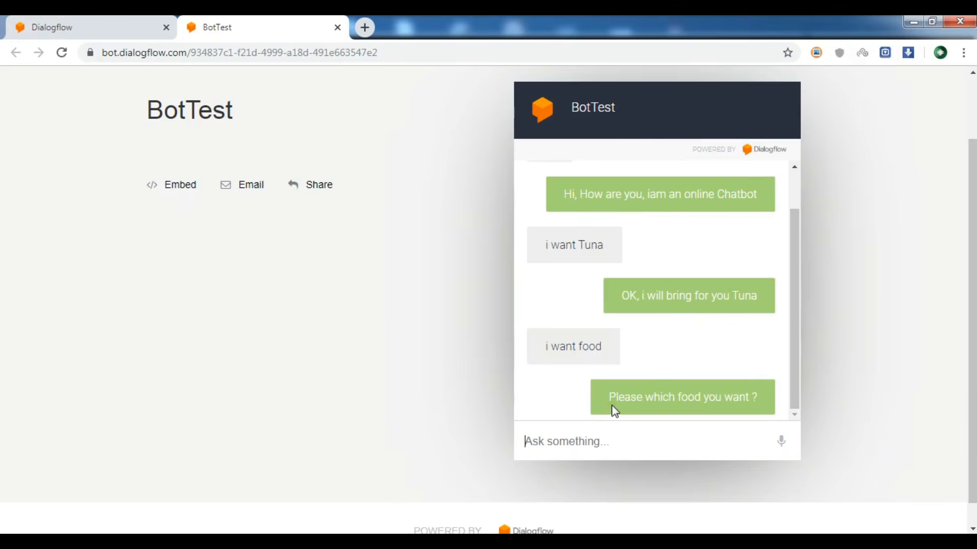
text(Rice)
key(Return)
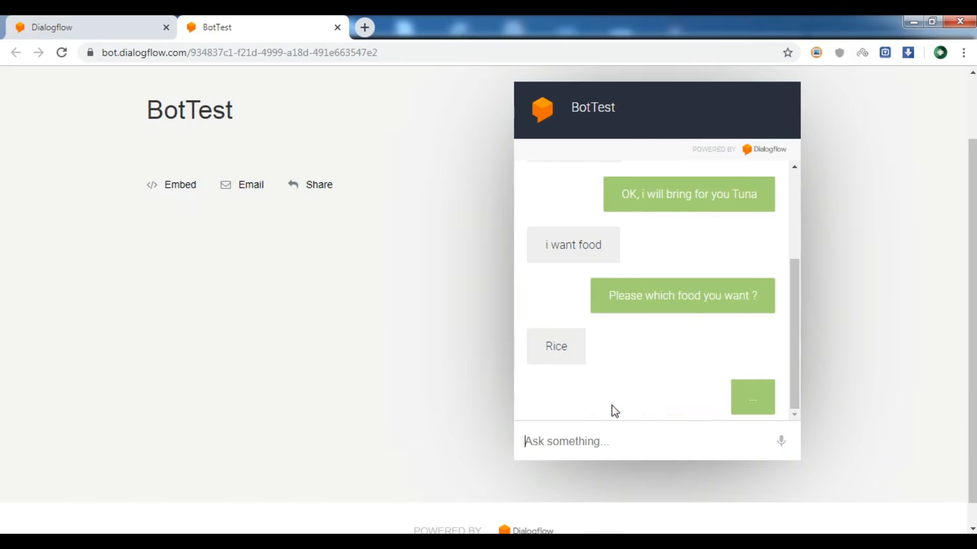